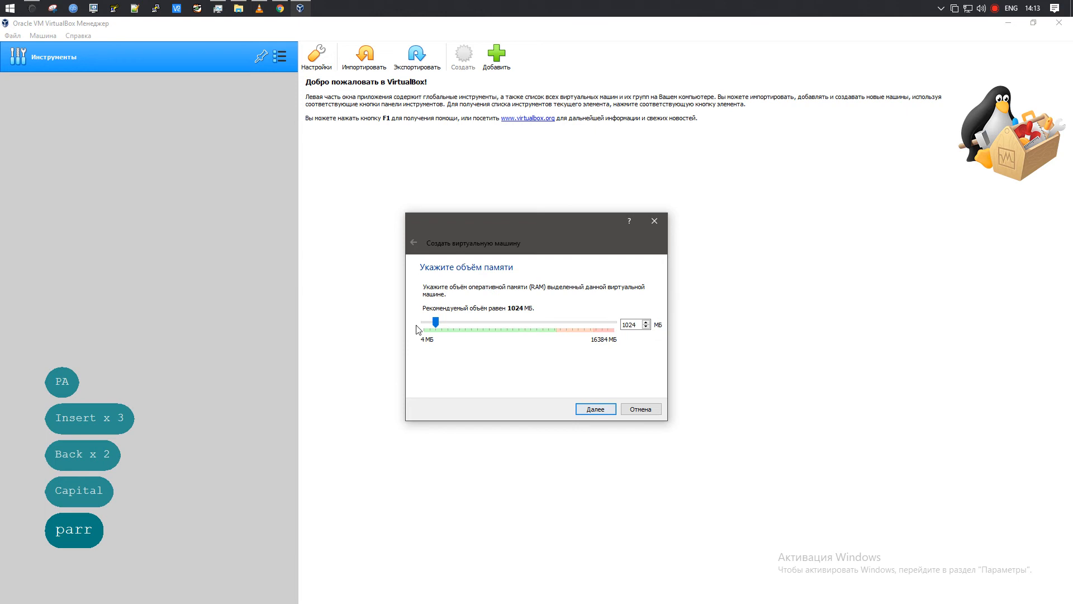
Set the new machine's memory to 4096 MB and choose to create a dynamically allocated virtual hard disk
{"action": "left_click_drag", "start_coordinate": [436, 322], "coordinate": [471, 326]}
{"action": "left_click", "coordinate": [588, 408]}
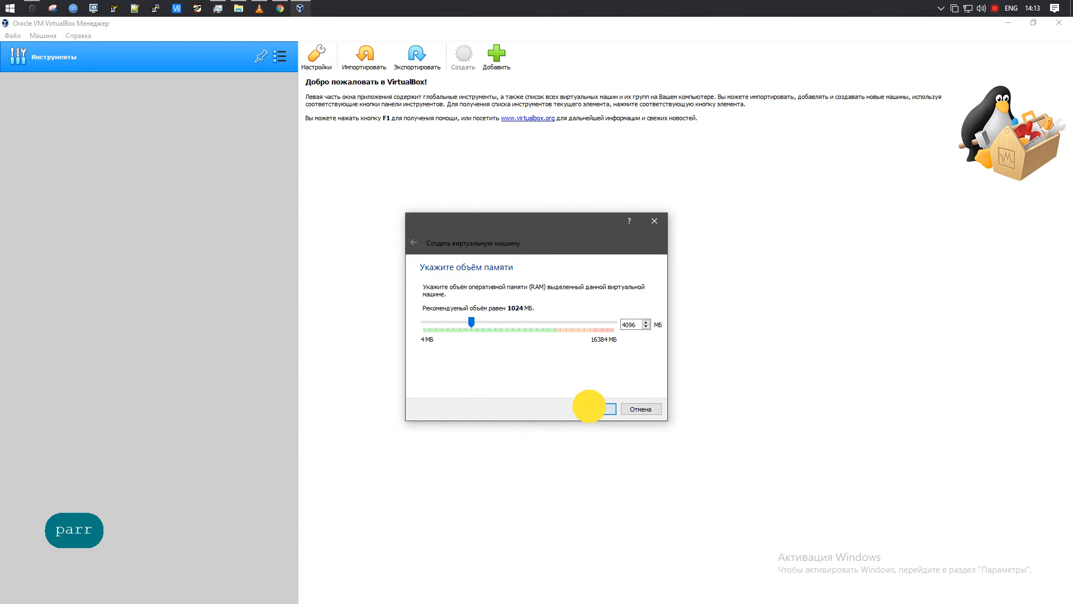
{"action": "left_click", "coordinate": [593, 408]}
{"action": "left_click", "coordinate": [607, 423]}
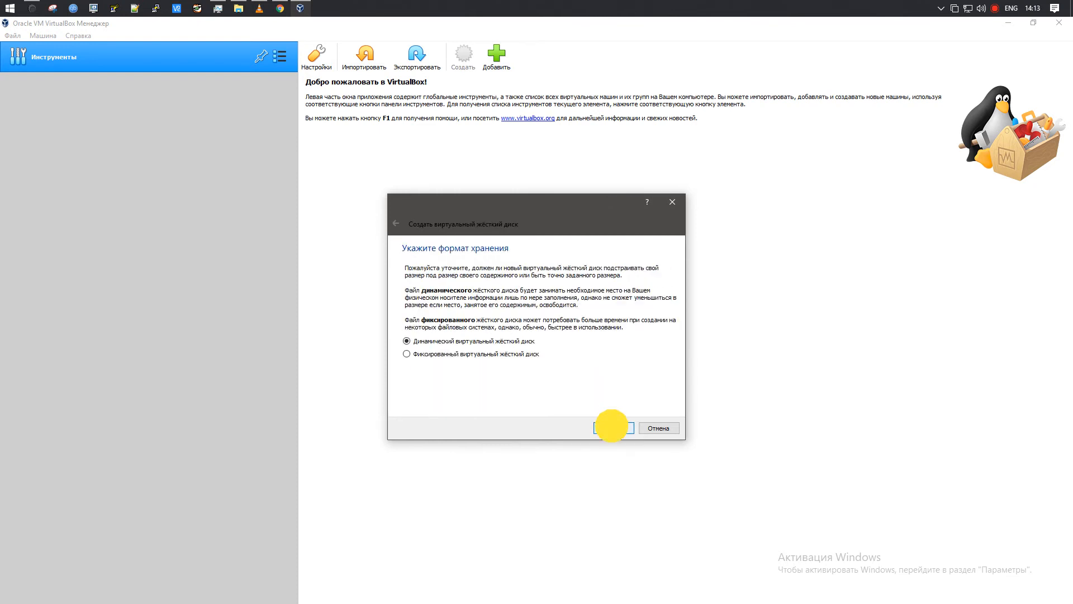
{"action": "left_click", "coordinate": [611, 426]}
Set the virtual hard disk size to 88 GB and create the disk
{"action": "left_click", "coordinate": [643, 330]}
{"action": "type", "text": "898,00 ГБ"}
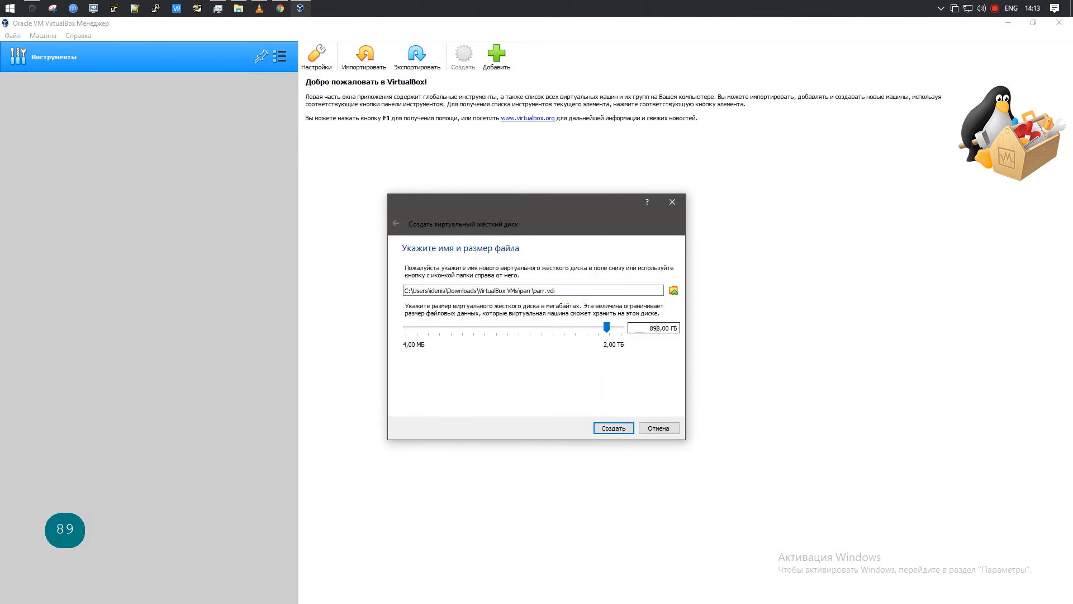
{"action": "key", "text": "BackSpace"}
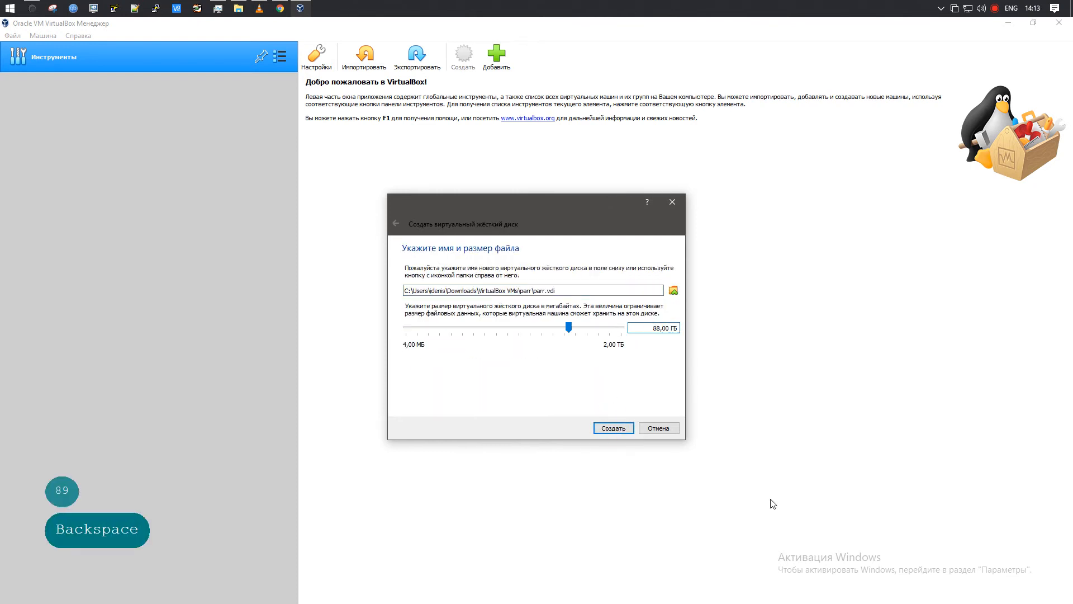
{"action": "left_click", "coordinate": [614, 427]}
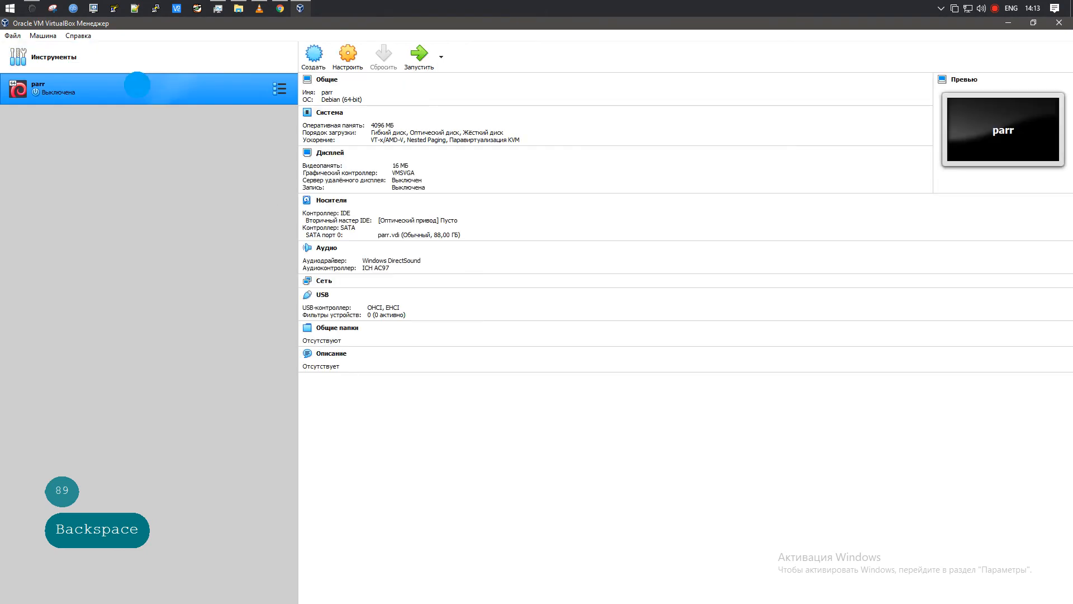
In the parr machine's advanced general settings, set the shared clipboard to host-to-guest and Drag'n'Drop to bidirectional
{"action": "key", "text": "ctrl+s"}
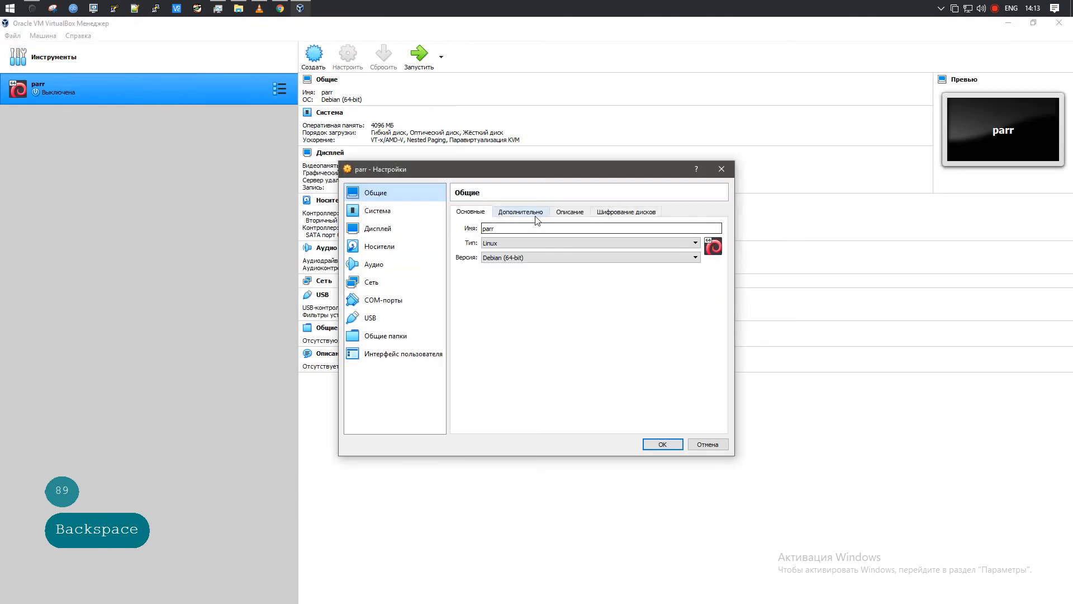
{"action": "left_click", "coordinate": [525, 212]}
{"action": "scroll", "coordinate": [560, 258], "scroll_direction": "down", "scroll_amount": 3}
{"action": "scroll", "coordinate": [561, 247], "scroll_direction": "down", "scroll_amount": 3}
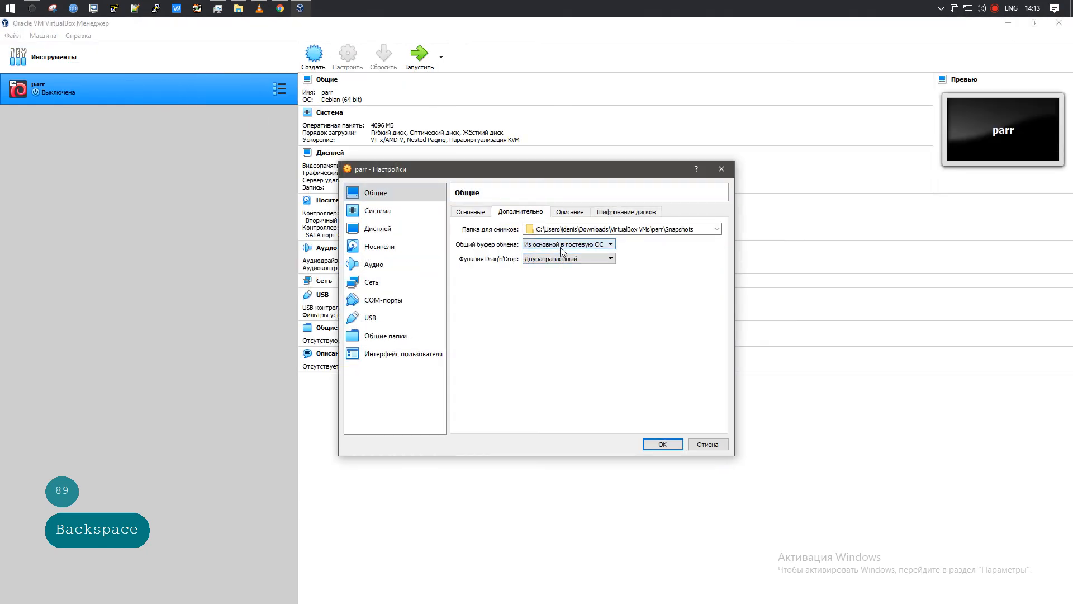
{"action": "left_click", "coordinate": [485, 215]}
{"action": "left_click", "coordinate": [520, 215]}
{"action": "left_click", "coordinate": [570, 213]}
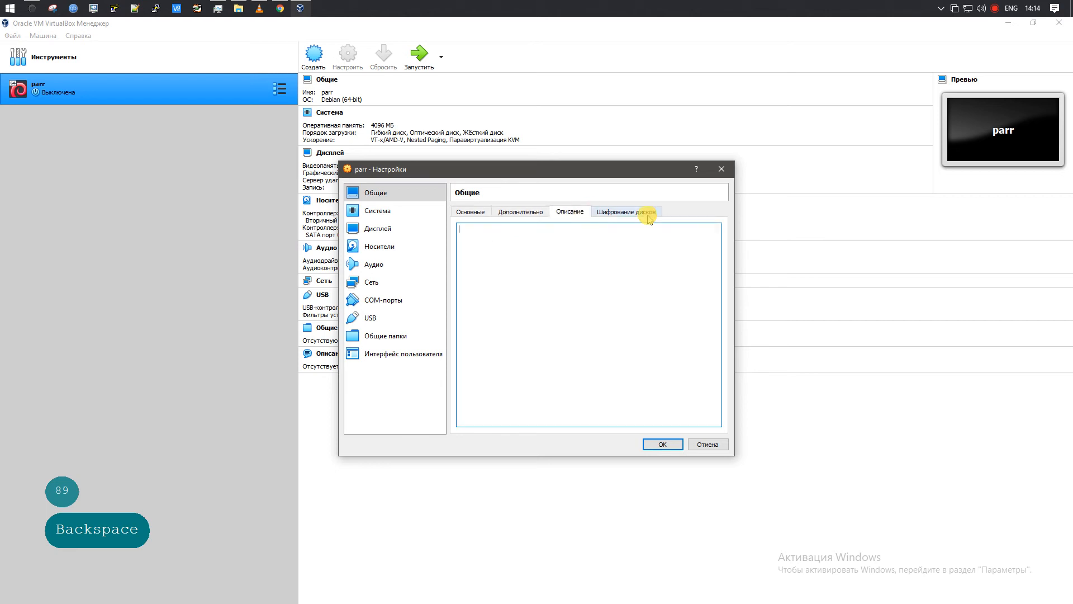
{"action": "left_click", "coordinate": [643, 213]}
{"action": "left_click", "coordinate": [520, 211]}
{"action": "left_click", "coordinate": [470, 212]}
Set the chipset in the machine's system settings to ICH9
{"action": "left_click", "coordinate": [380, 210]}
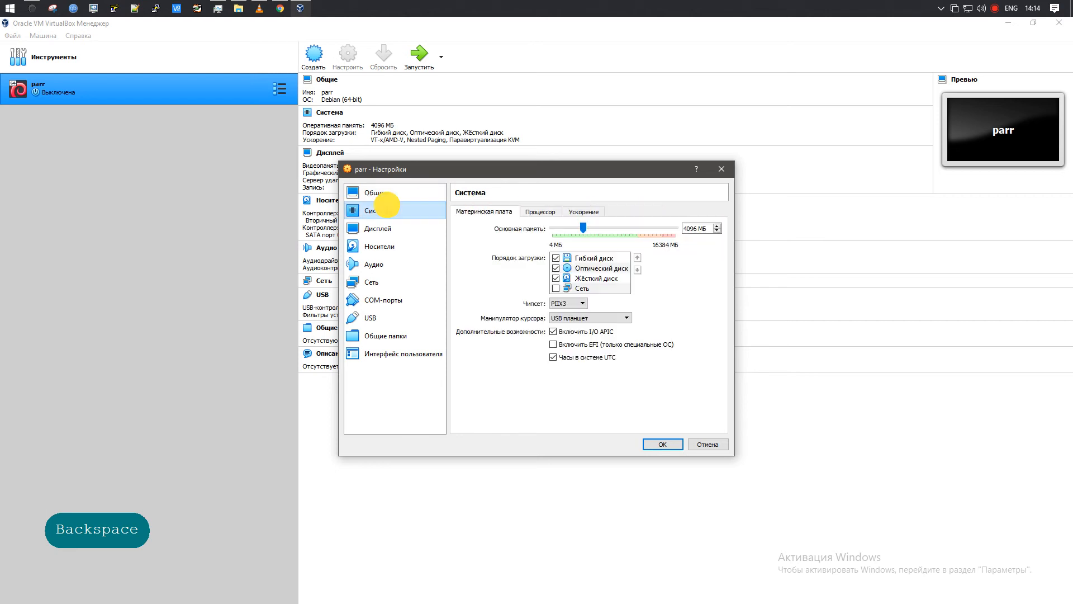
{"action": "left_click", "coordinate": [579, 304]}
{"action": "left_click", "coordinate": [573, 320]}
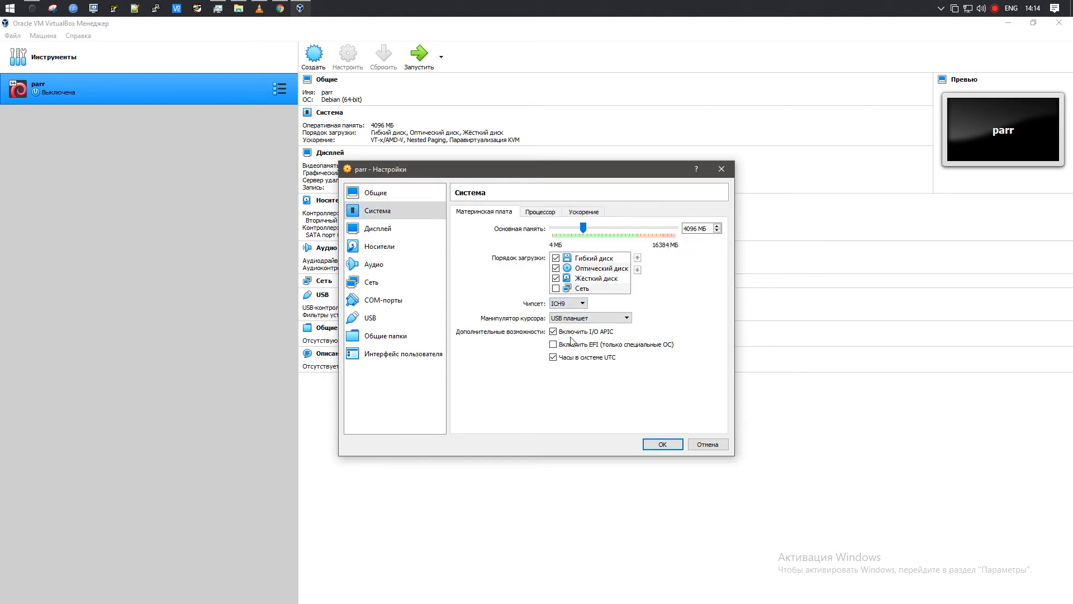
Remove the floppy drive from the boot order and place the hard disk first, ahead of the optical drive
{"action": "left_click", "coordinate": [556, 257]}
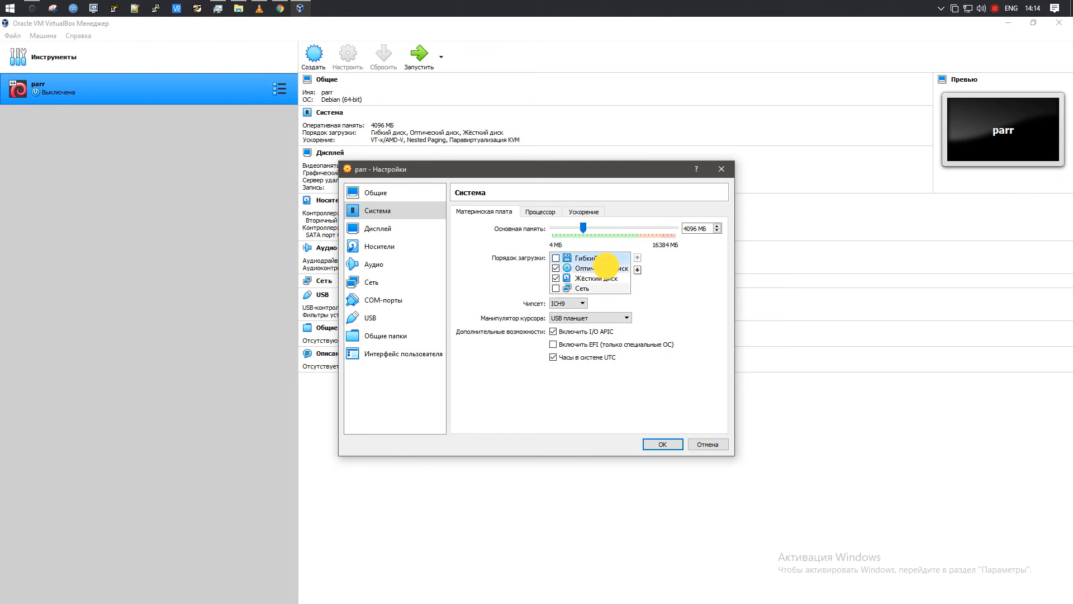
{"action": "left_click", "coordinate": [601, 266]}
{"action": "left_click", "coordinate": [639, 269]}
{"action": "left_click", "coordinate": [639, 270]}
{"action": "left_click", "coordinate": [605, 268]}
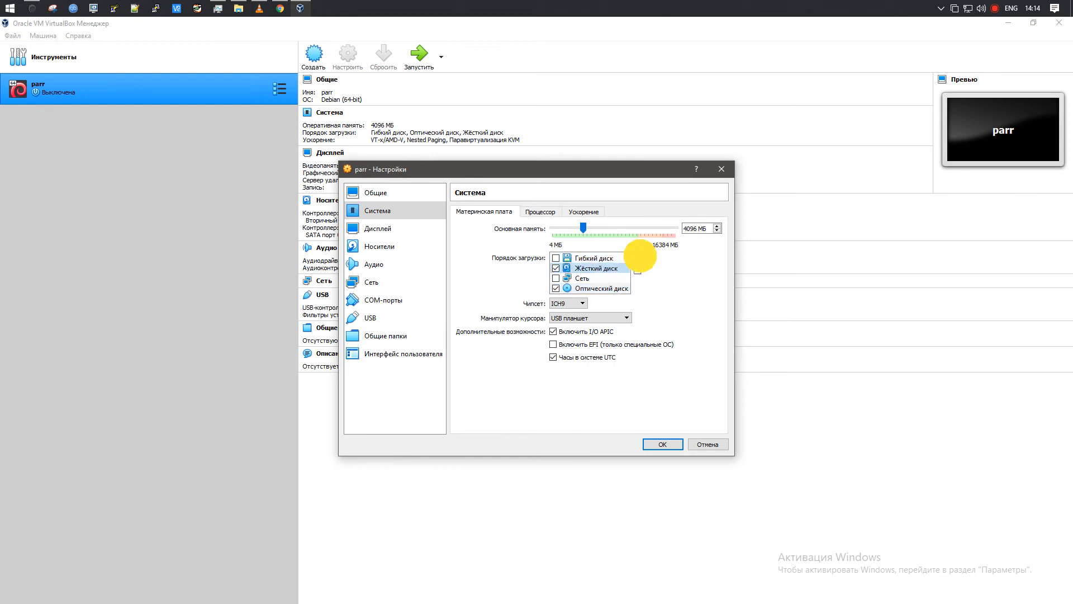
{"action": "left_click", "coordinate": [639, 257]}
Set the virtual machine's processor count to 2 and view the acceleration settings
{"action": "left_click", "coordinate": [540, 211]}
{"action": "left_click", "coordinate": [577, 229]}
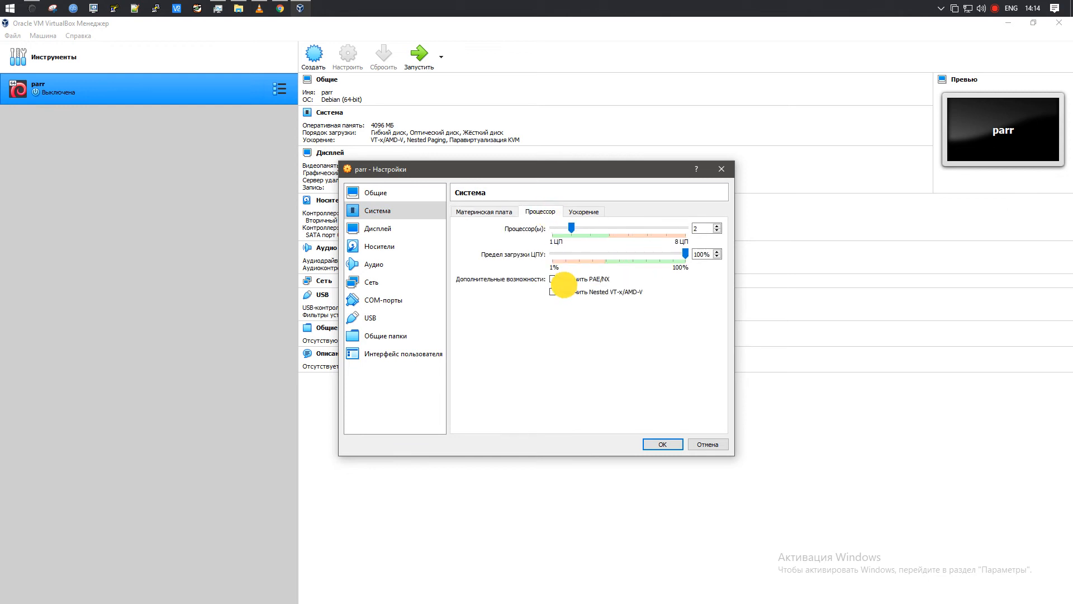
{"action": "left_click", "coordinate": [583, 212]}
Enable 3D acceleration for the display and raise the video memory to the 128 MB maximum
{"action": "left_click", "coordinate": [378, 228]}
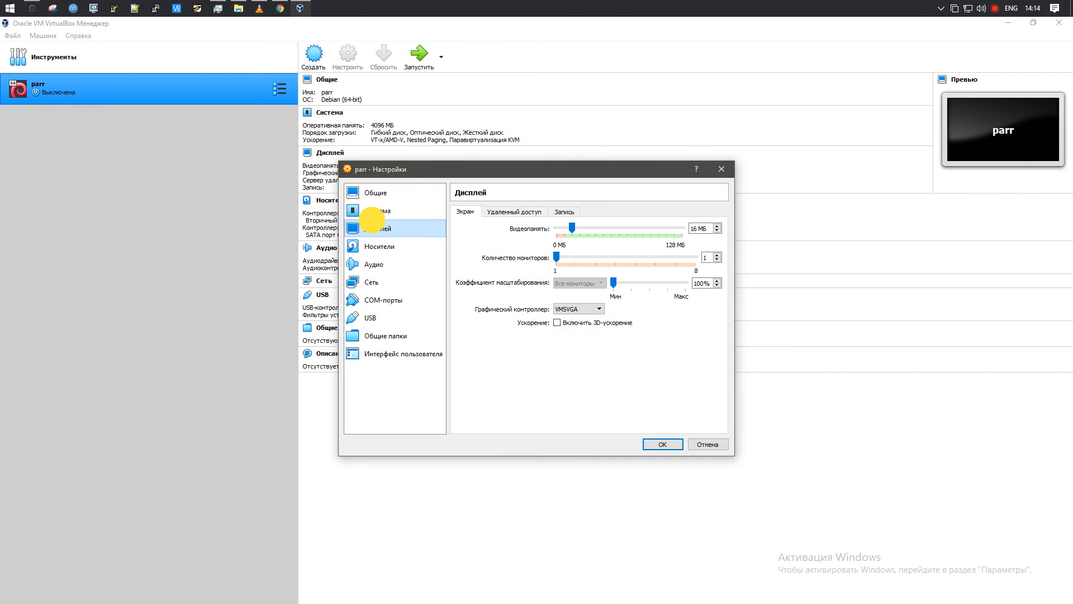
{"action": "left_click", "coordinate": [587, 323]}
{"action": "left_click_drag", "start_coordinate": [572, 228], "coordinate": [687, 229]}
{"action": "left_click", "coordinate": [514, 211]}
{"action": "left_click", "coordinate": [564, 211]}
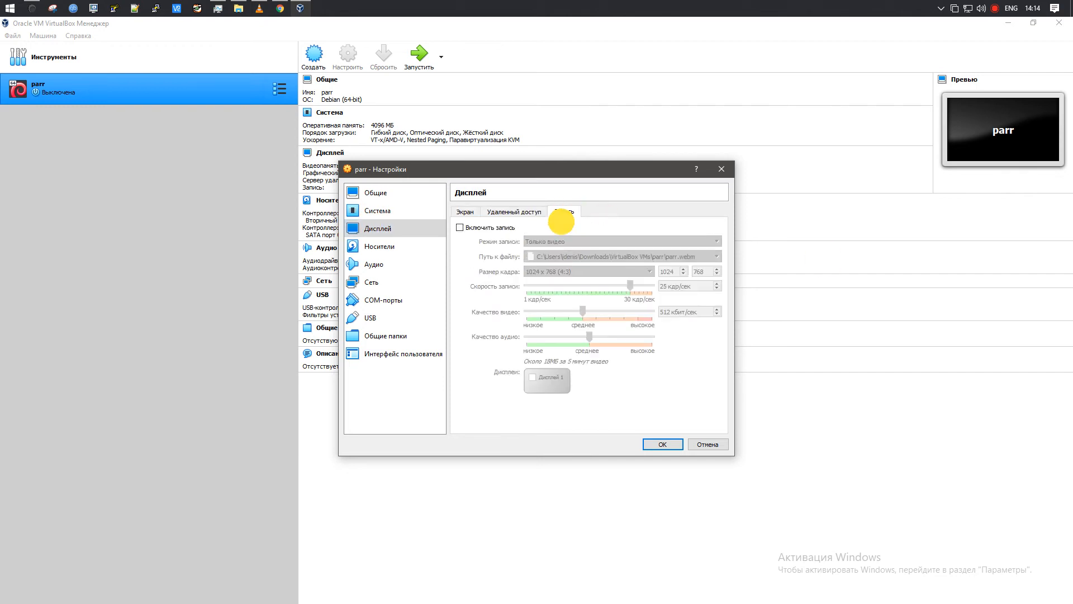
Insert the Parrot-security-4.9.1_x64.iso image into the empty optical drive on the IDE controller
{"action": "left_click", "coordinate": [404, 252]}
{"action": "left_click", "coordinate": [521, 223]}
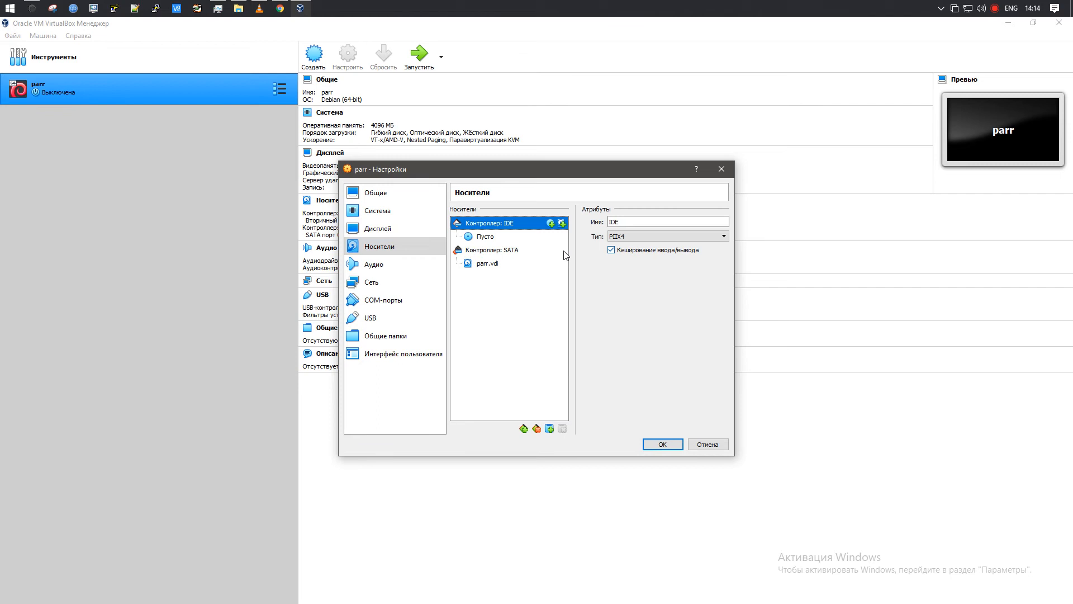
{"action": "left_click", "coordinate": [494, 250]}
{"action": "left_click", "coordinate": [513, 264]}
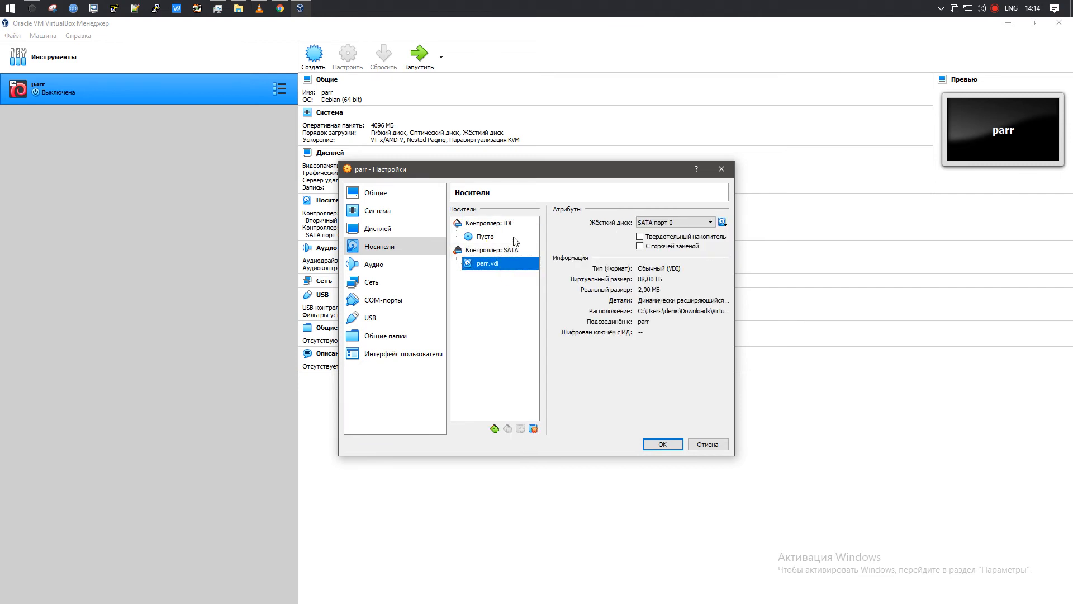
{"action": "left_click", "coordinate": [517, 237]}
{"action": "left_click", "coordinate": [723, 222]}
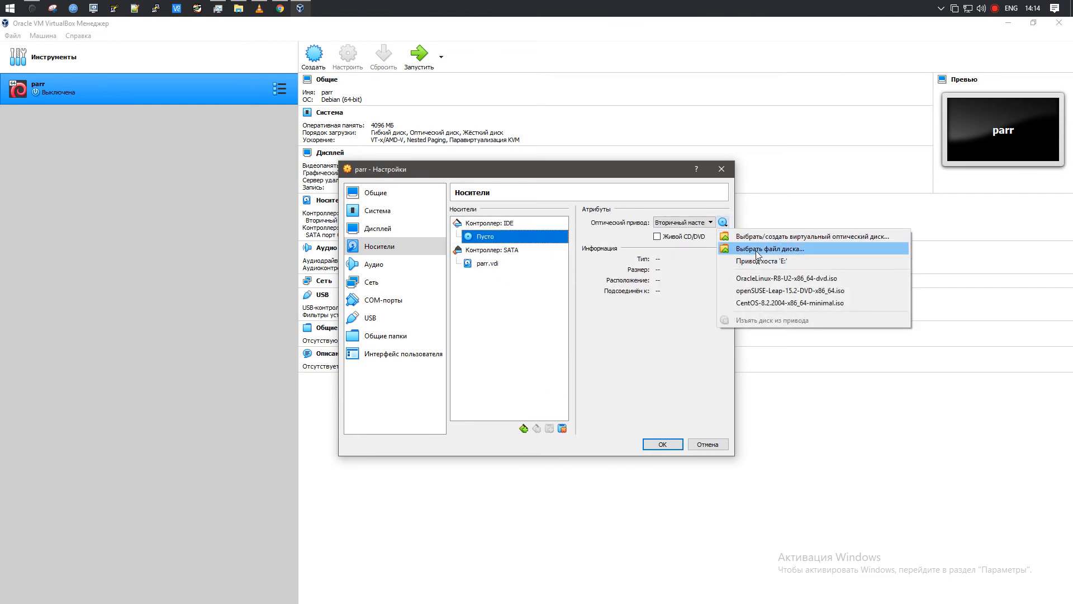
{"action": "left_click", "coordinate": [757, 249]}
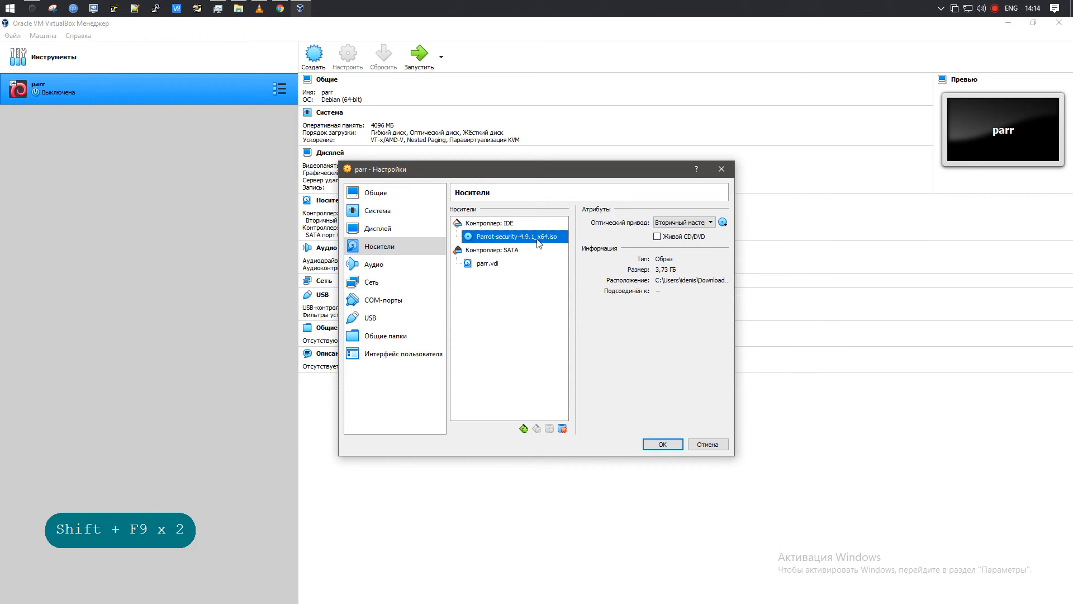
Review the parr.vdi disk on the SATA controller and disable the virtual machine's audio
{"action": "left_click", "coordinate": [511, 250]}
{"action": "left_click", "coordinate": [496, 267]}
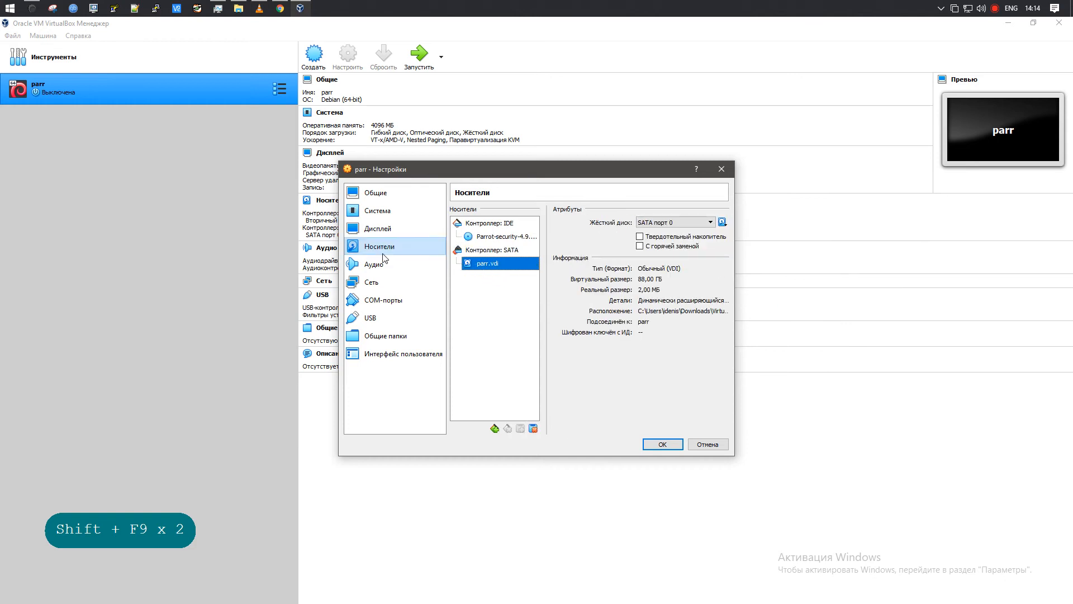
{"action": "left_click", "coordinate": [383, 263]}
{"action": "left_click", "coordinate": [472, 212]}
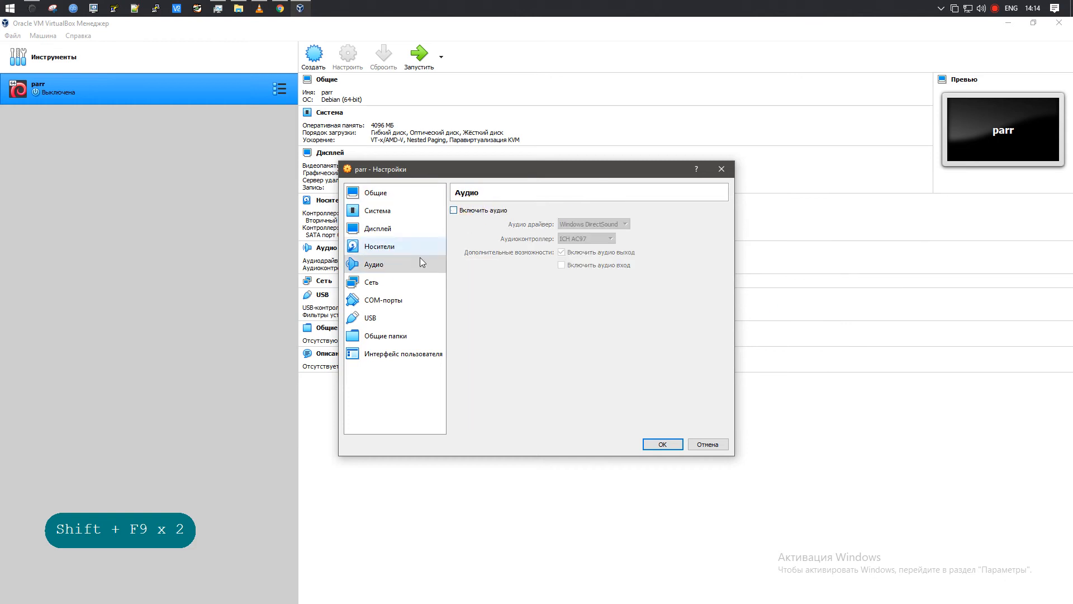
Attach network Adapter 1 to the NAT network my-nat and save the machine settings
{"action": "left_click", "coordinate": [386, 281]}
{"action": "left_click", "coordinate": [511, 269]}
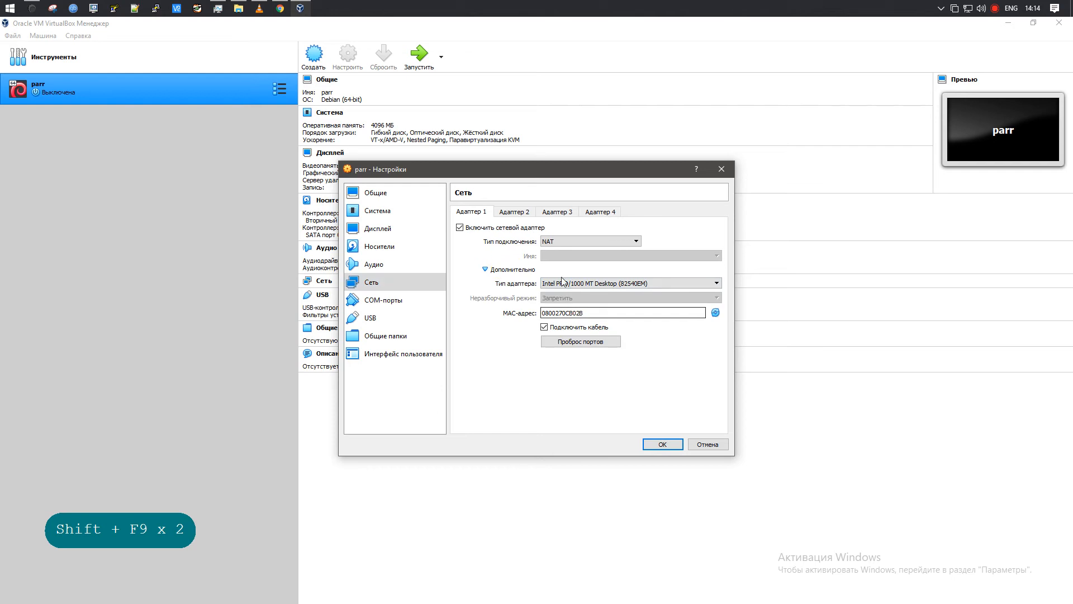
{"action": "left_click", "coordinate": [578, 241]}
{"action": "left_click", "coordinate": [576, 286]}
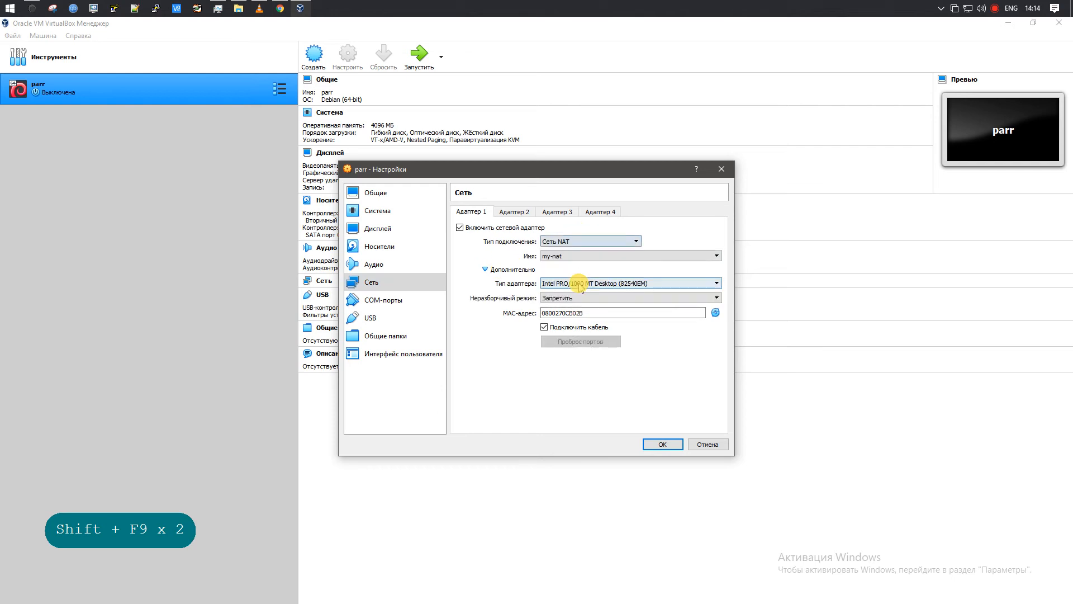
{"action": "left_click", "coordinate": [576, 255]}
{"action": "left_click", "coordinate": [575, 263]}
{"action": "left_click", "coordinate": [656, 442]}
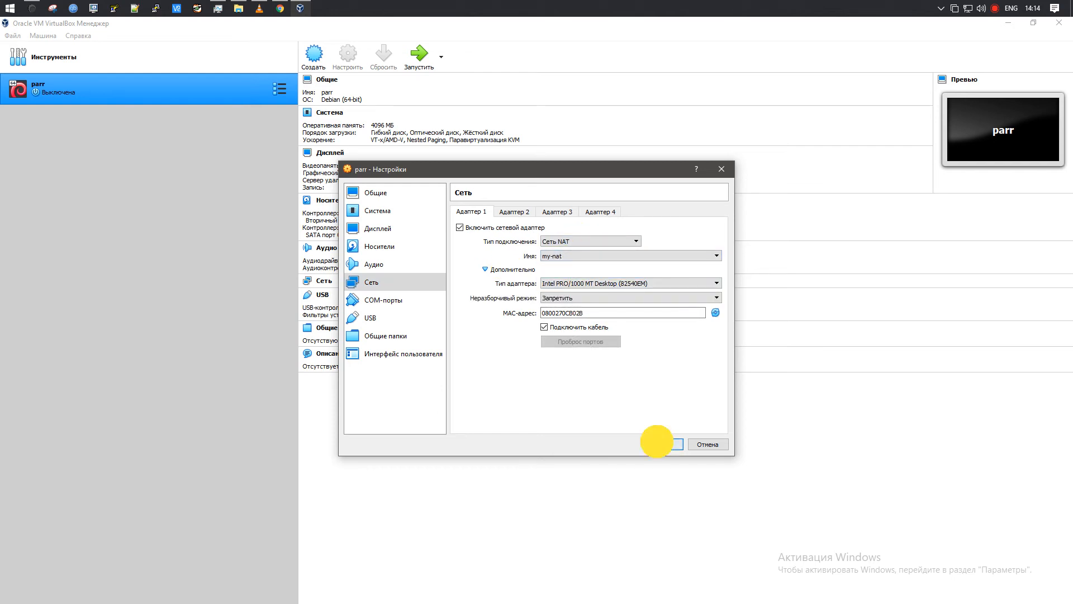
Start the parr virtual machine with Parrot-security-4.9.1_x64.iso as its startup disk
{"action": "double_click", "coordinate": [169, 90]}
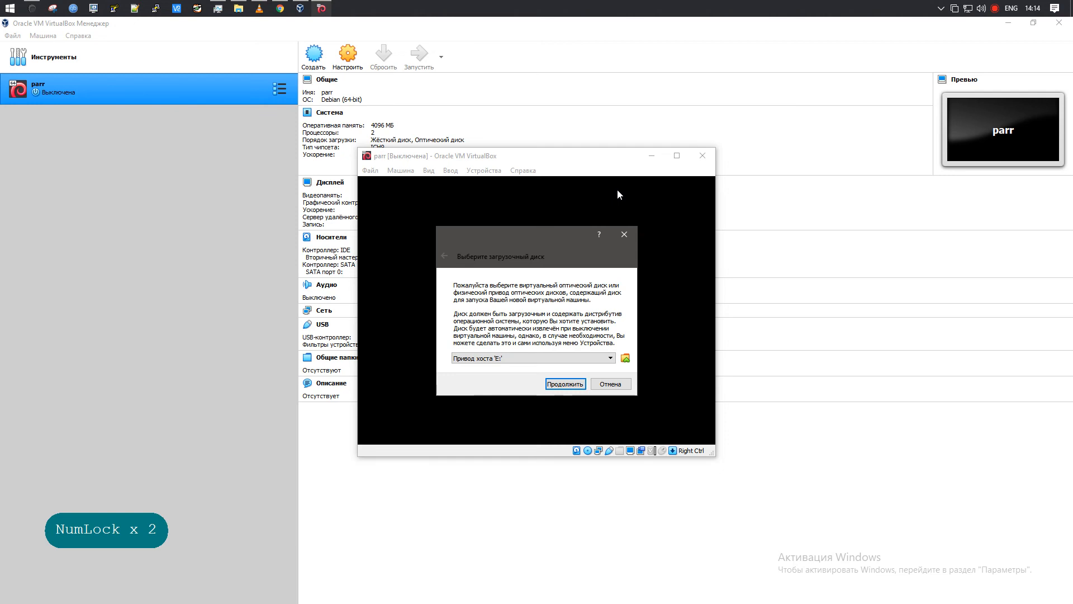
{"action": "left_click", "coordinate": [626, 358]}
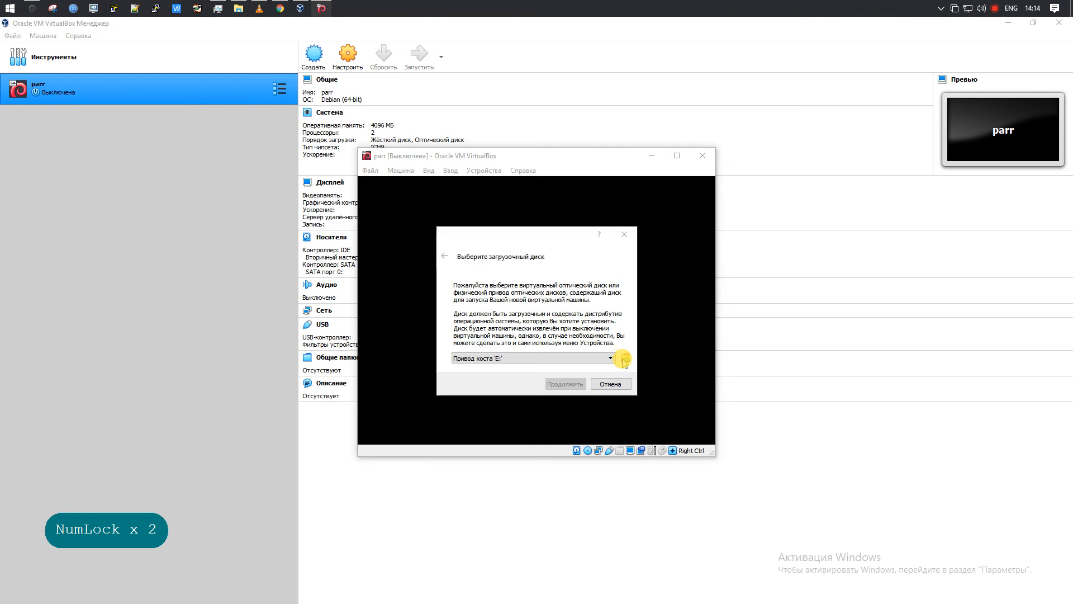
{"action": "left_click", "coordinate": [452, 297]}
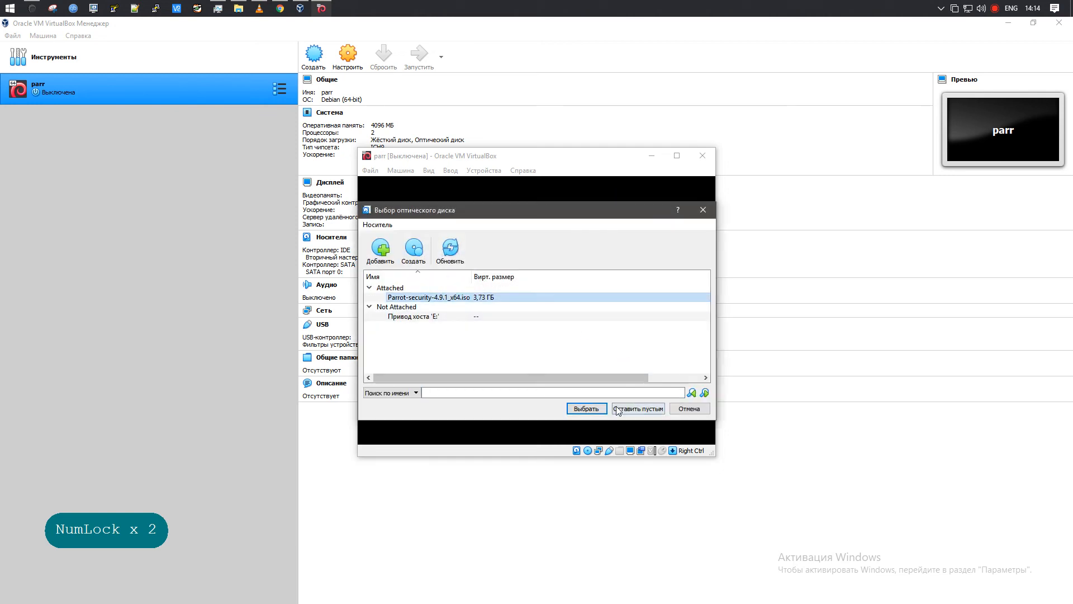
{"action": "left_click", "coordinate": [592, 408]}
{"action": "left_click", "coordinate": [570, 384]}
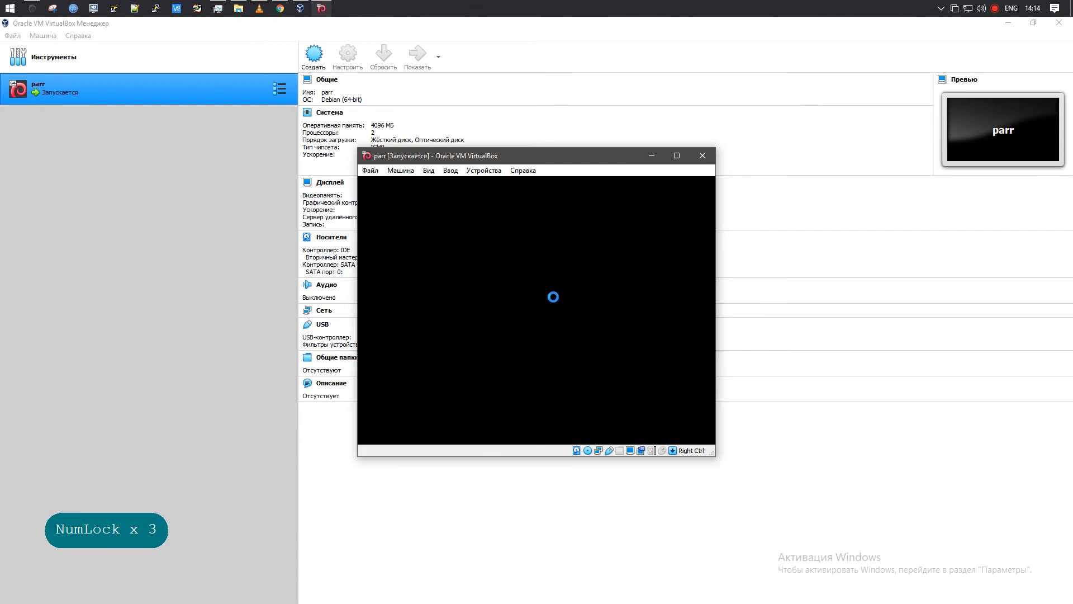
Reposition the virtual machine window higher on the desktop and highlight the Install entry in the Parrot boot menu
{"action": "left_click_drag", "start_coordinate": [547, 155], "coordinate": [491, 43]}
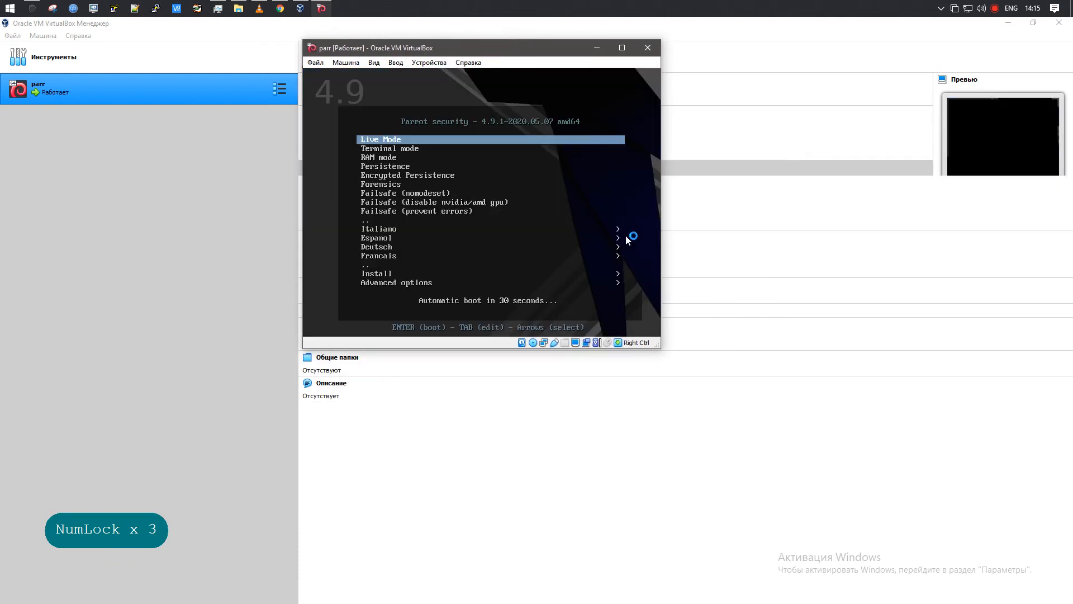
{"action": "left_click", "coordinate": [484, 201]}
{"action": "key", "text": "Down"}
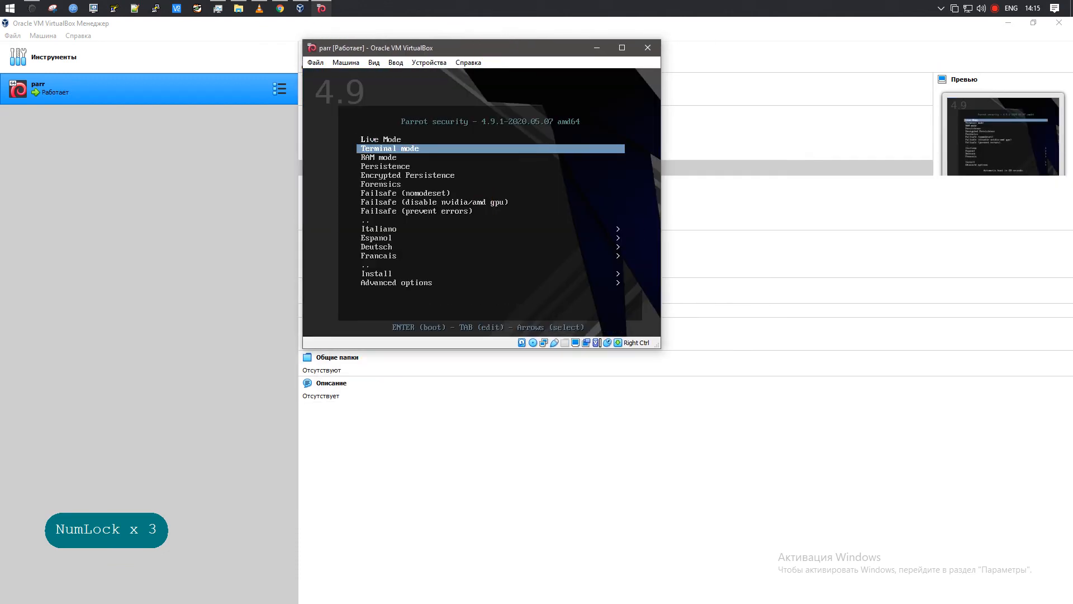
{"action": "key", "text": "Down"}
{"action": "key", "text": "Down"}
{"action": "key", "text": "Down"}
{"action": "key", "text": "Down"}
{"action": "key", "text": "Down"}
{"action": "key", "text": "Down"}
{"action": "key", "text": "Down"}
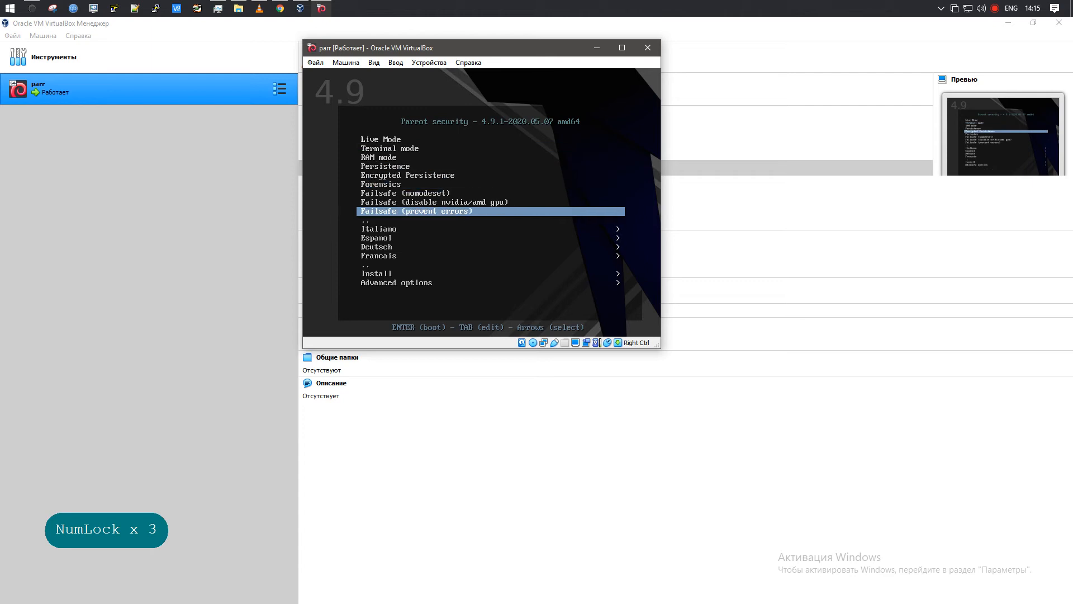
{"action": "key", "text": "Down"}
{"action": "key", "text": "Down"}
{"action": "key", "text": "Down"}
{"action": "key", "text": "Down"}
{"action": "key", "text": "Down"}
{"action": "key", "text": "Down"}
{"action": "key", "text": "Up"}
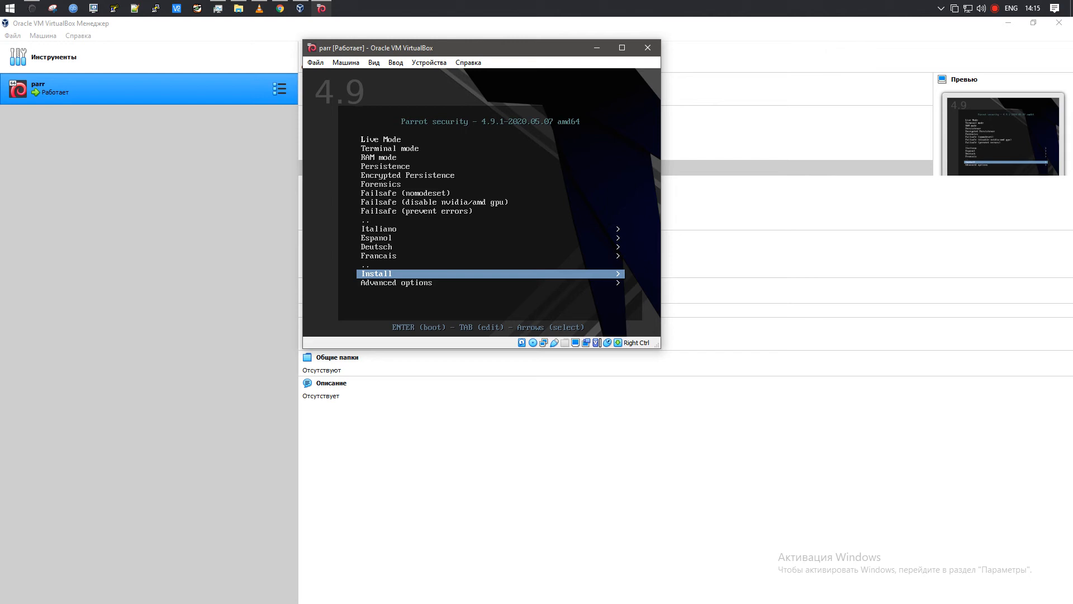
Look at the Advanced options submenu of the boot menu and return to the main list
{"action": "key", "text": "Down"}
{"action": "key", "text": "Return"}
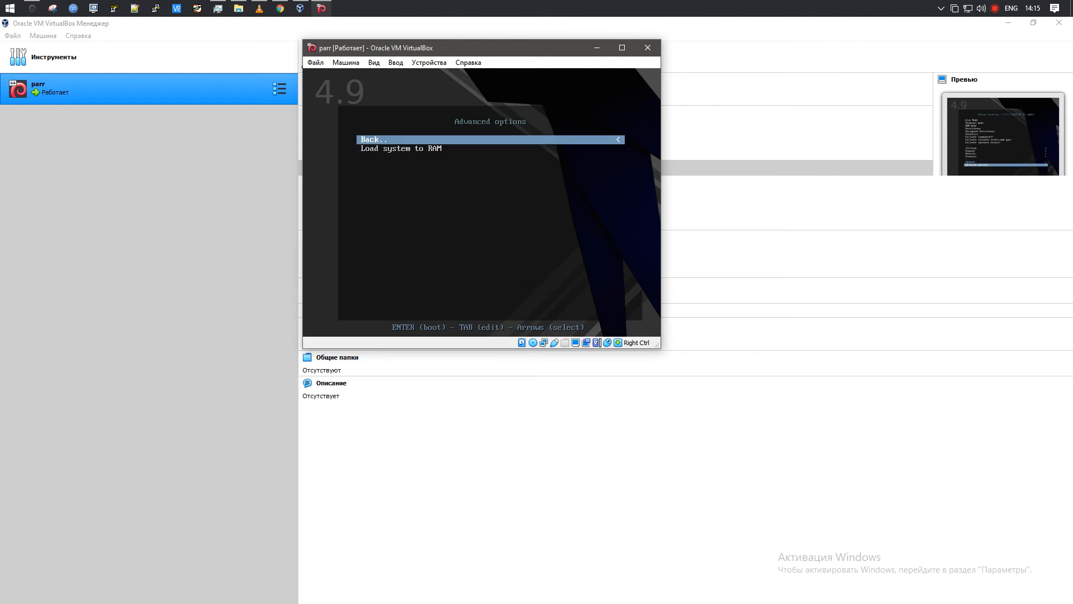
{"action": "key", "text": "Return"}
Start the Standard Installer from the Parrot boot menu's Install submenu
{"action": "key", "text": "Up"}
{"action": "key", "text": "Return"}
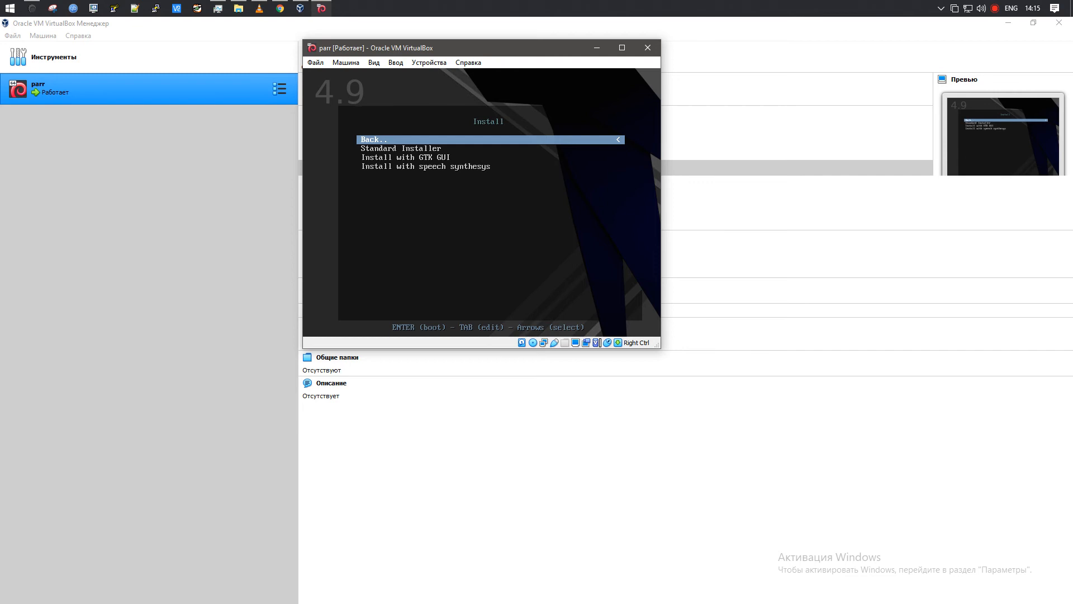
{"action": "key", "text": "Down"}
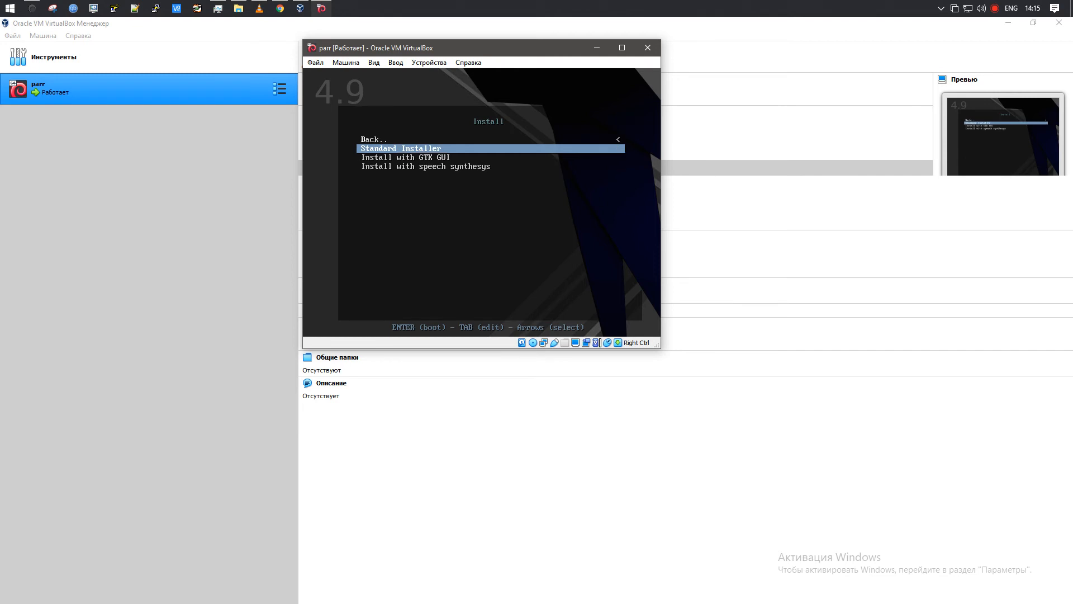
{"action": "key", "text": "Down"}
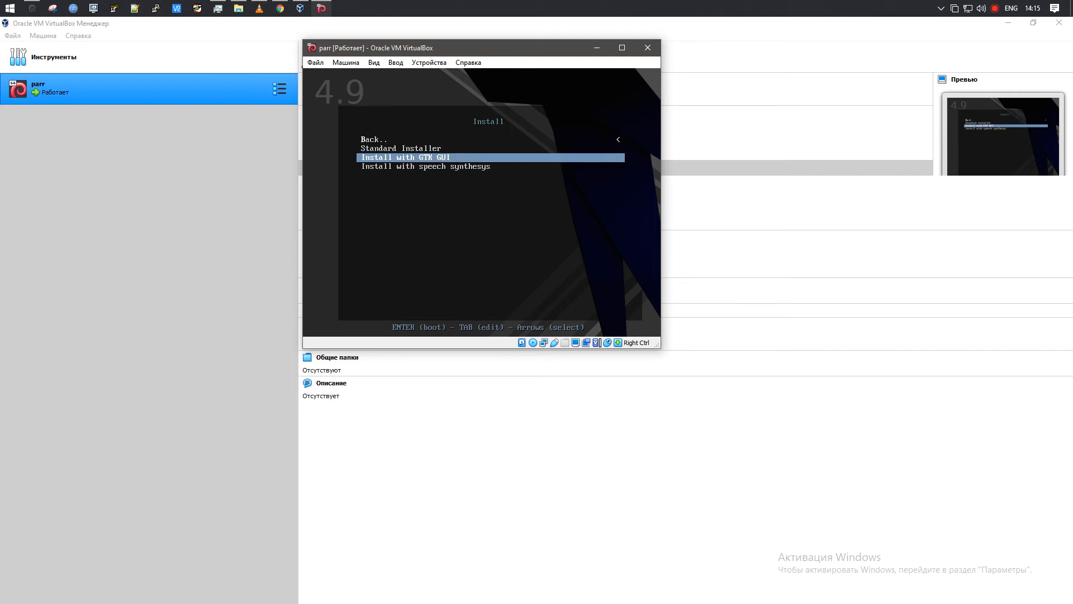
{"action": "key", "text": "Down"}
{"action": "key", "text": "Up"}
{"action": "key", "text": "Up"}
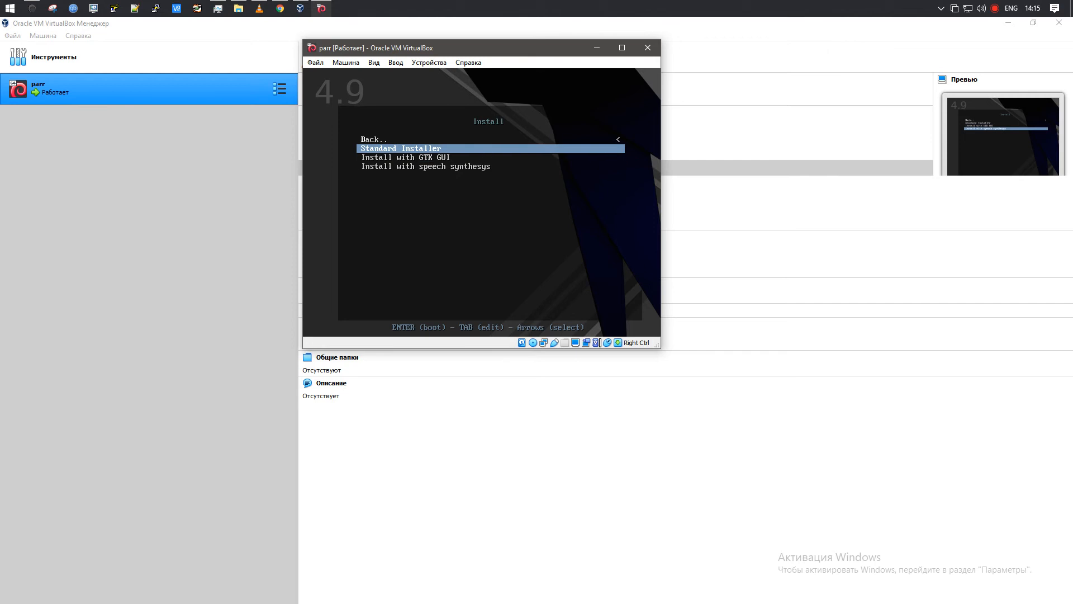
{"action": "key", "text": "Return"}
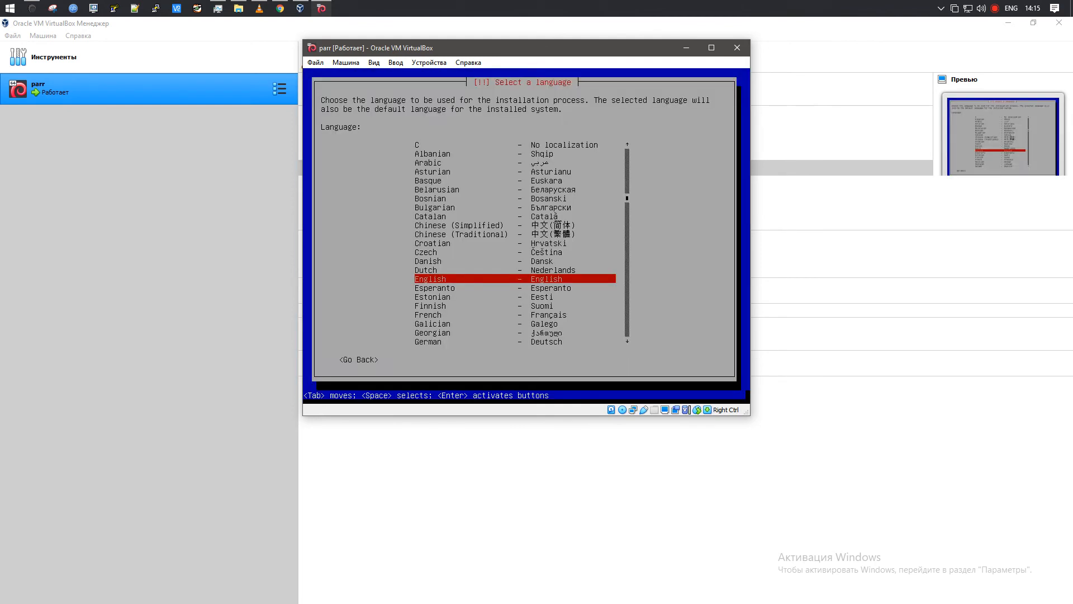
Choose English as the installation language and, through the other locations, Europe as the region
{"action": "key", "text": "Return"}
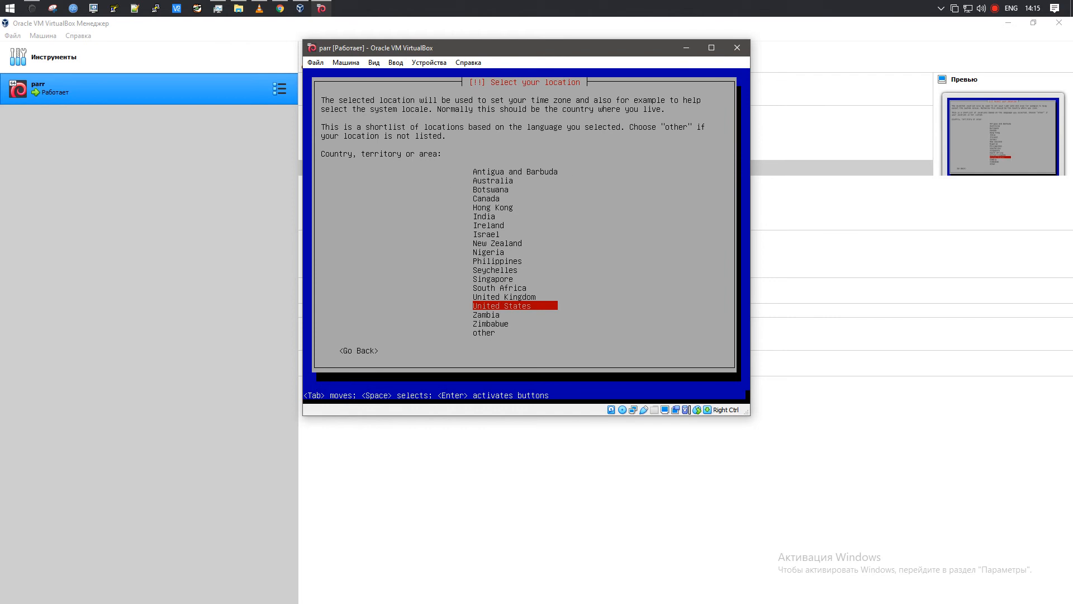
{"action": "key", "text": "Down"}
{"action": "key", "text": "Down"}
{"action": "key", "text": "Down"}
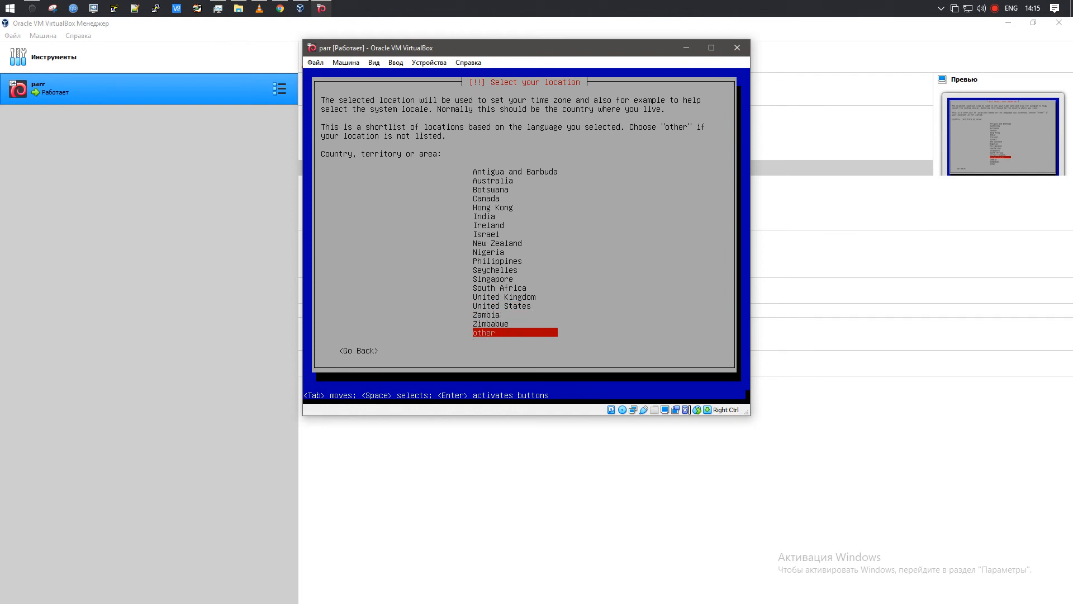
{"action": "key", "text": "Return"}
{"action": "key", "text": "Up"}
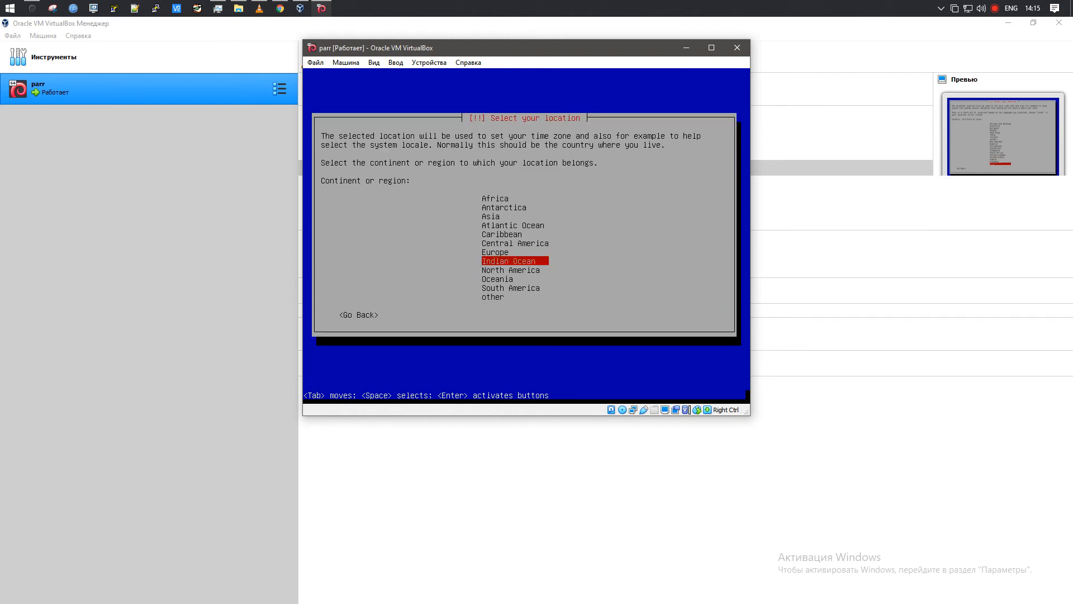
{"action": "key", "text": "Return"}
Select the country from the European list and base the default locale on United States, en_US.UTF-8
{"action": "key", "text": "Page_Down"}
{"action": "key", "text": "Page_Down"}
{"action": "key", "text": "Page_Down"}
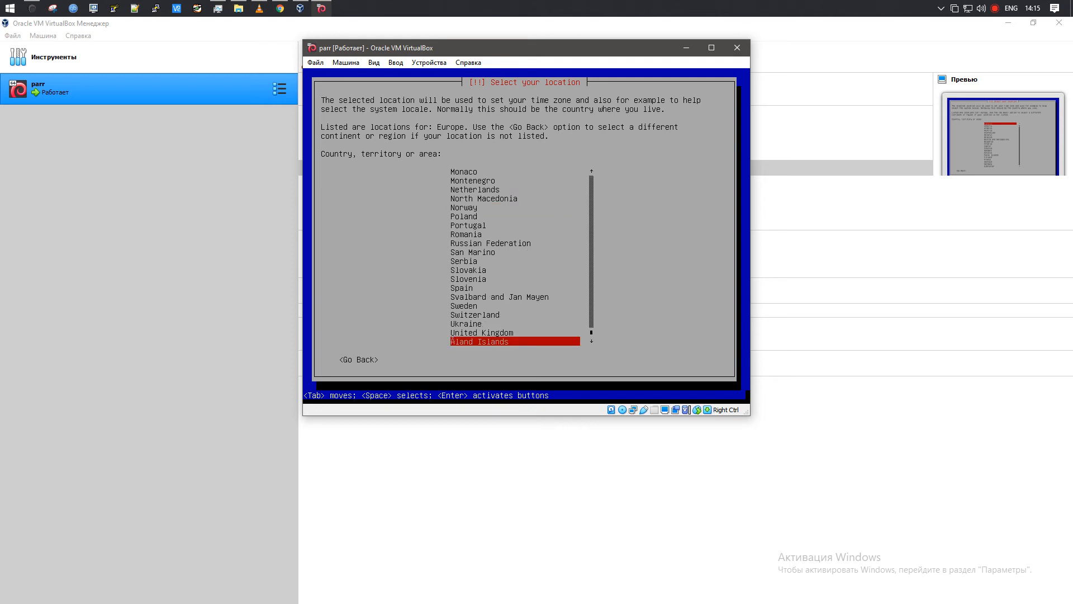
{"action": "key", "text": "Up"}
{"action": "key", "text": "Up"}
{"action": "key", "text": "Return"}
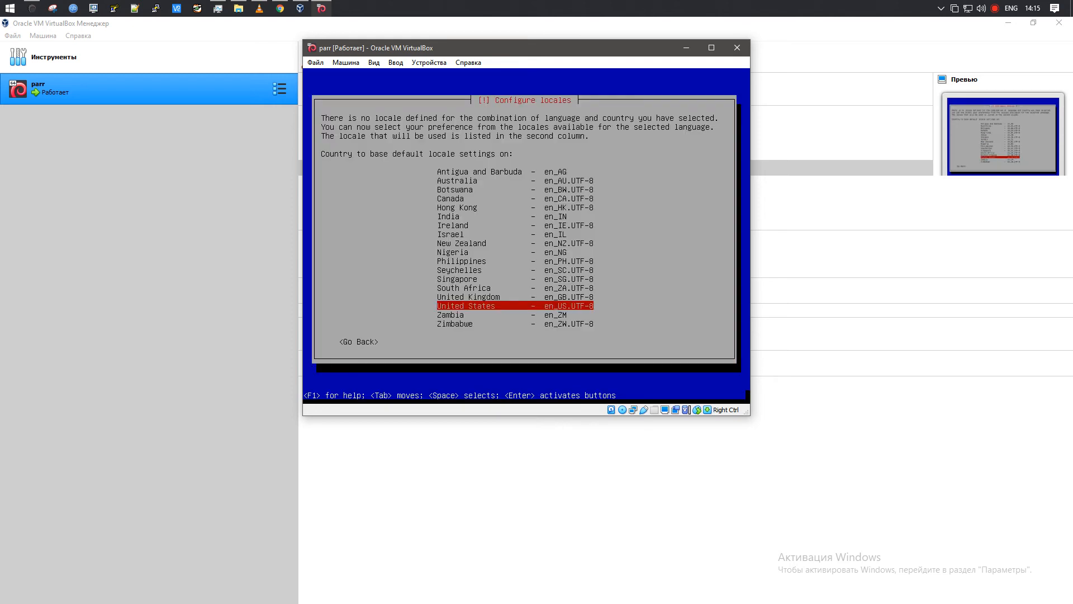
{"action": "key", "text": "Return"}
{"action": "key", "text": "Return"}
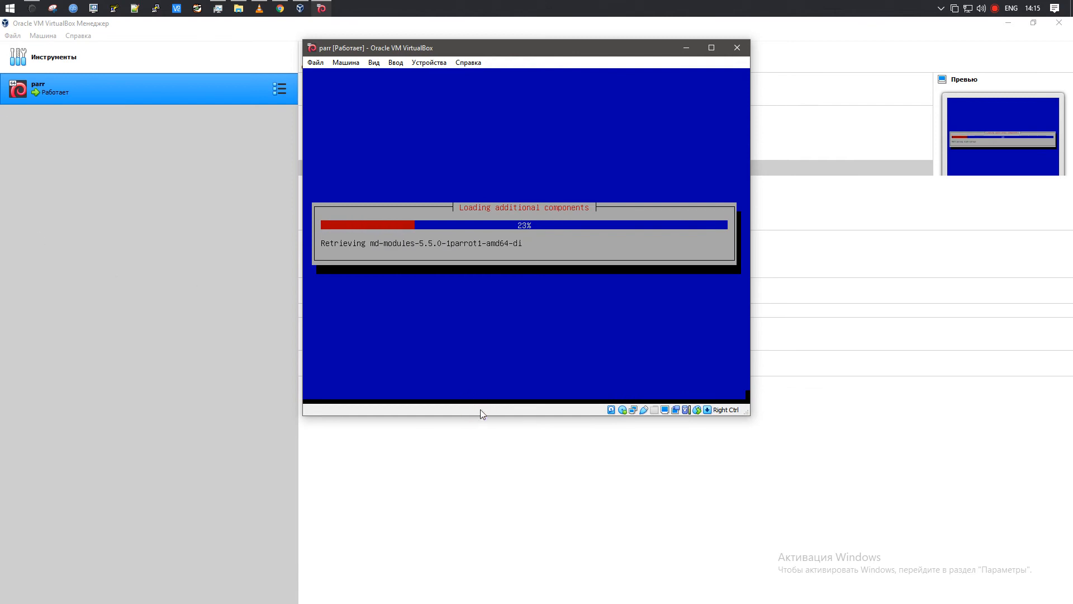
Reposition the virtual machine window slightly lower on the desktop, clear of the VirtualBox Manager's toolbar
{"action": "left_click_drag", "start_coordinate": [469, 48], "coordinate": [465, 83]}
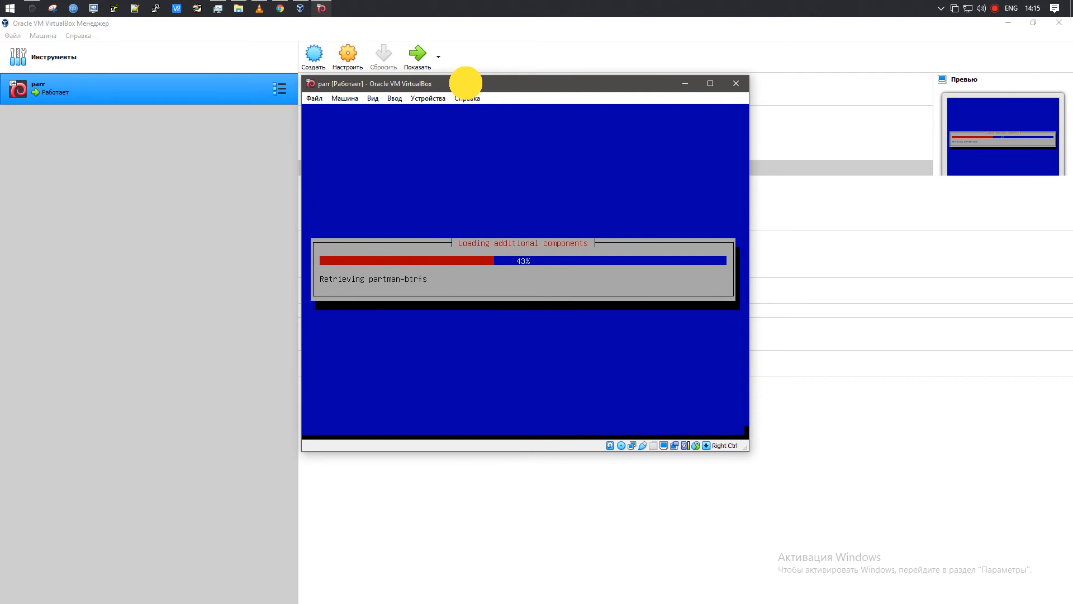
{"action": "left_click", "coordinate": [400, 2]}
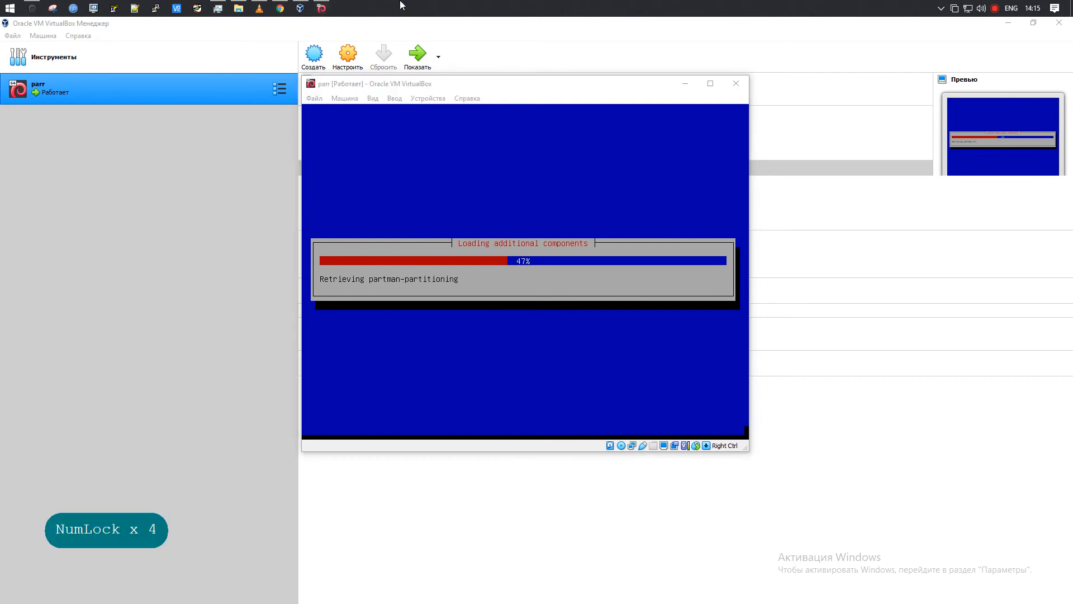
{"action": "key", "text": "shift+F9"}
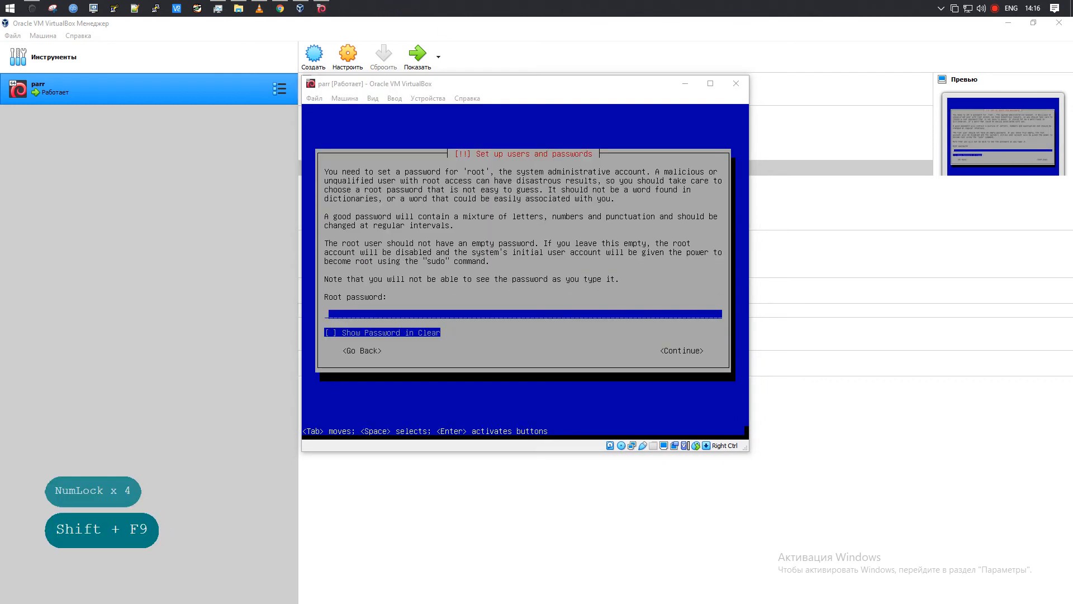
Enter the root password and confirm it in the installer
{"action": "key", "text": "Num_Lock"}
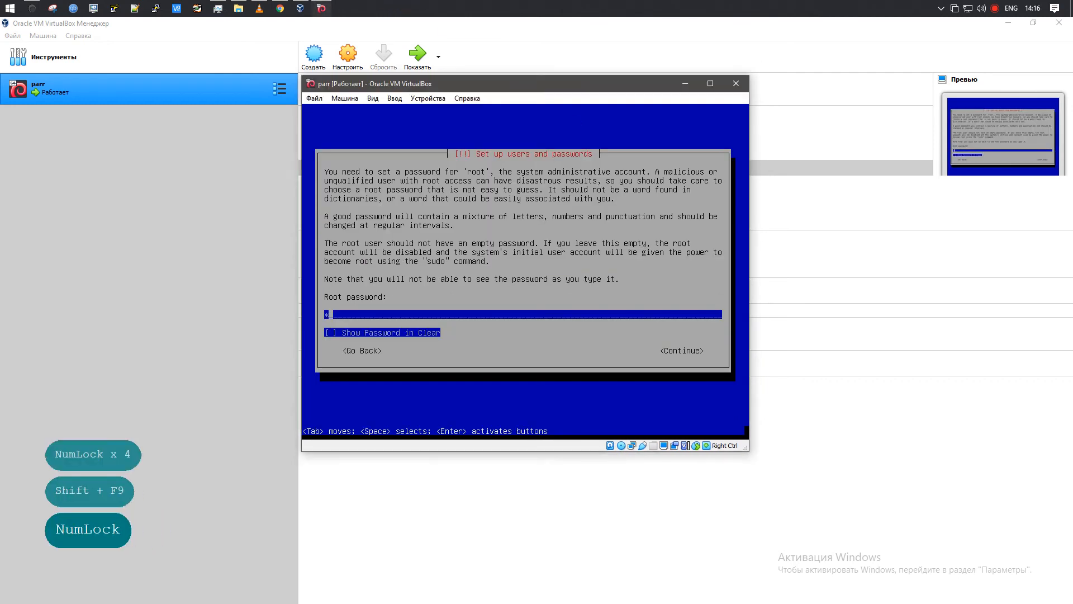
{"action": "key", "text": "Return"}
{"action": "key", "text": "Return"}
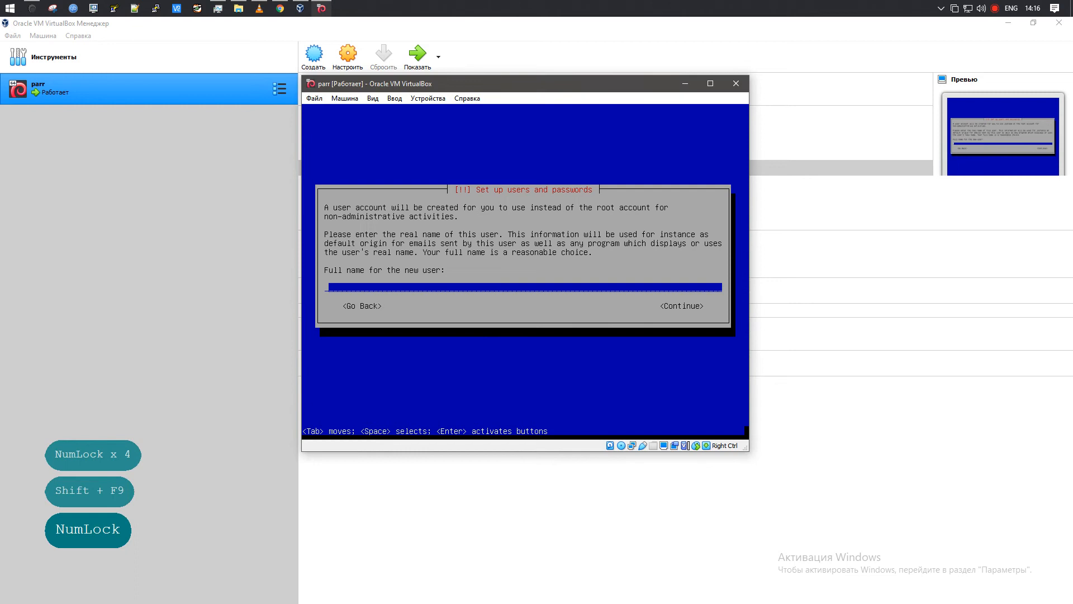
Create the new user account with the user's full name, the suggested username and a confirmed account password
{"action": "type", "text": "idenis"}
{"action": "key", "text": "Return"}
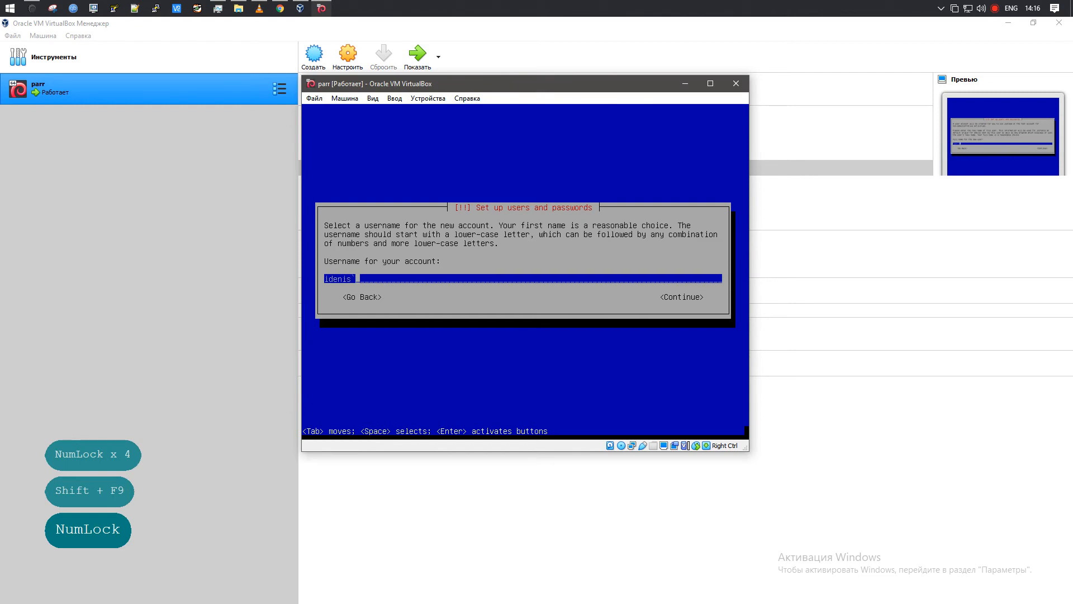
{"action": "key", "text": "Return"}
{"action": "key", "text": "Return"}
{"action": "key", "text": "Return"}
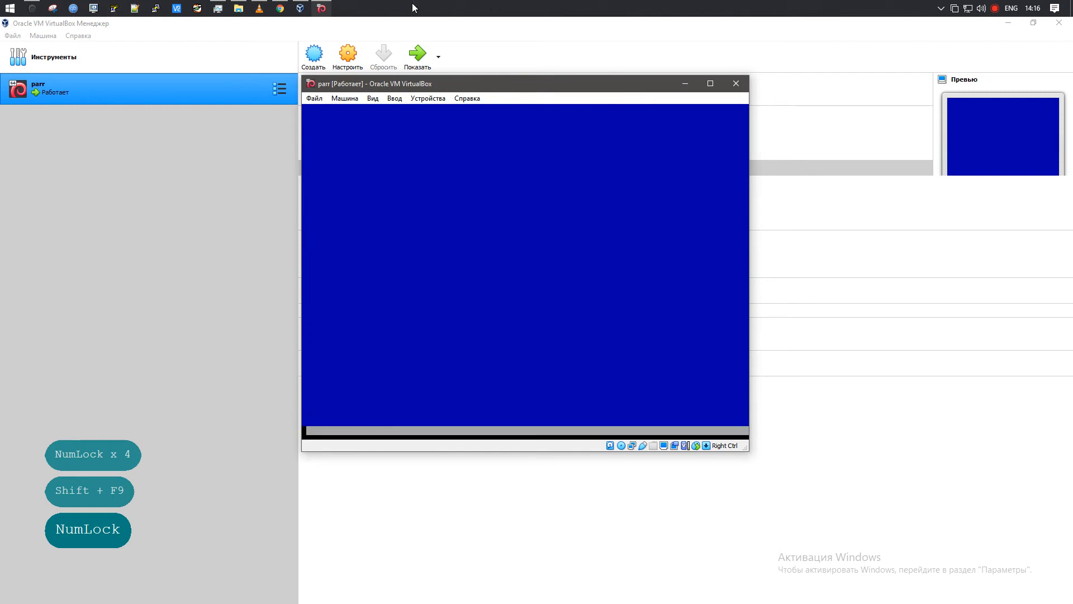
{"action": "left_click", "coordinate": [411, 2]}
{"action": "key", "text": "Num_Lock"}
{"action": "key", "text": "shift+F9"}
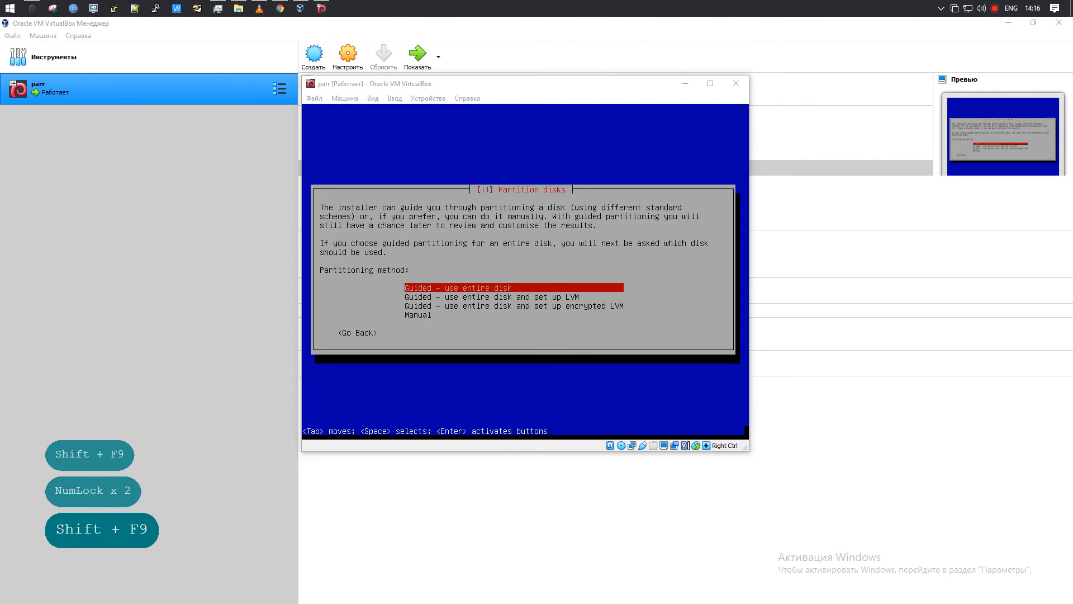
{"action": "key", "text": "Num_Lock"}
{"action": "key", "text": "Down"}
{"action": "key", "text": "Return"}
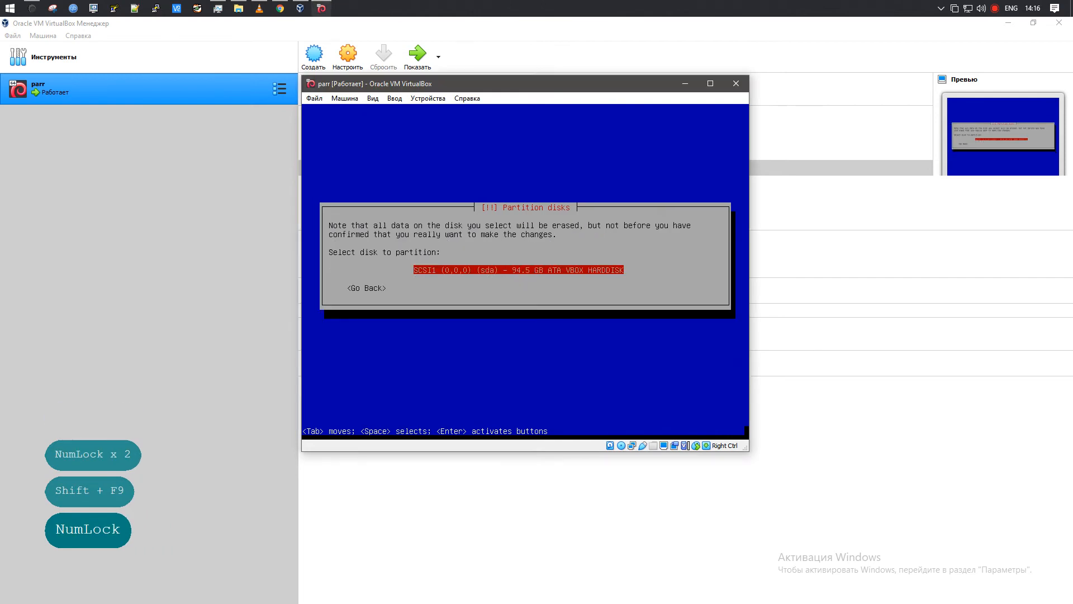
{"action": "key", "text": "Tab"}
{"action": "key", "text": "Return"}
Choose guided partitioning of the entire disk with encrypted LVM, and select the SCSI1 (sda) VBOX hard disk
{"action": "key", "text": "Down"}
{"action": "key", "text": "Return"}
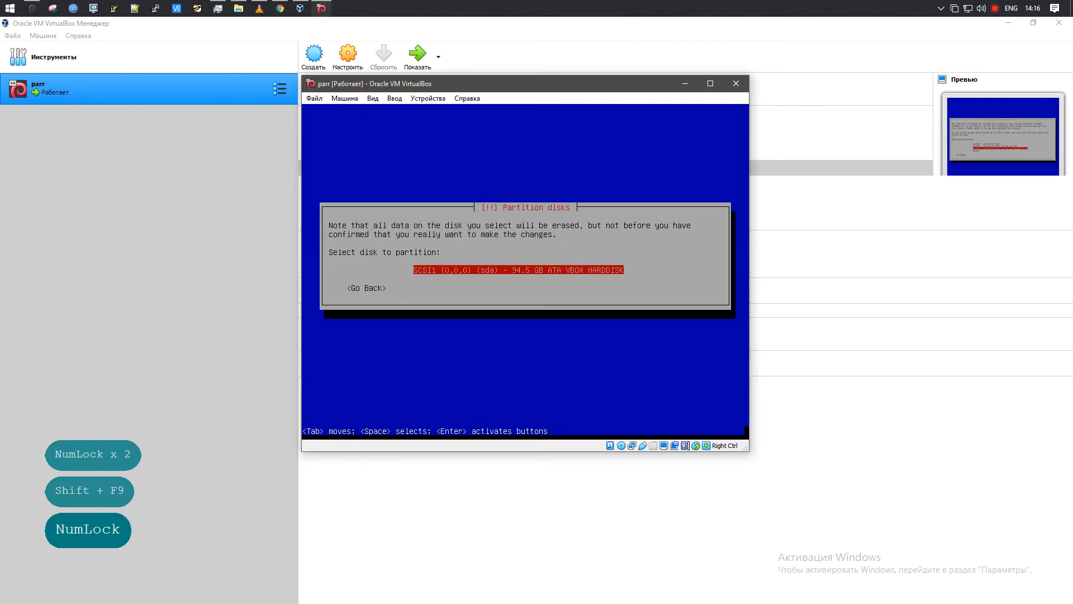
{"action": "key", "text": "Return"}
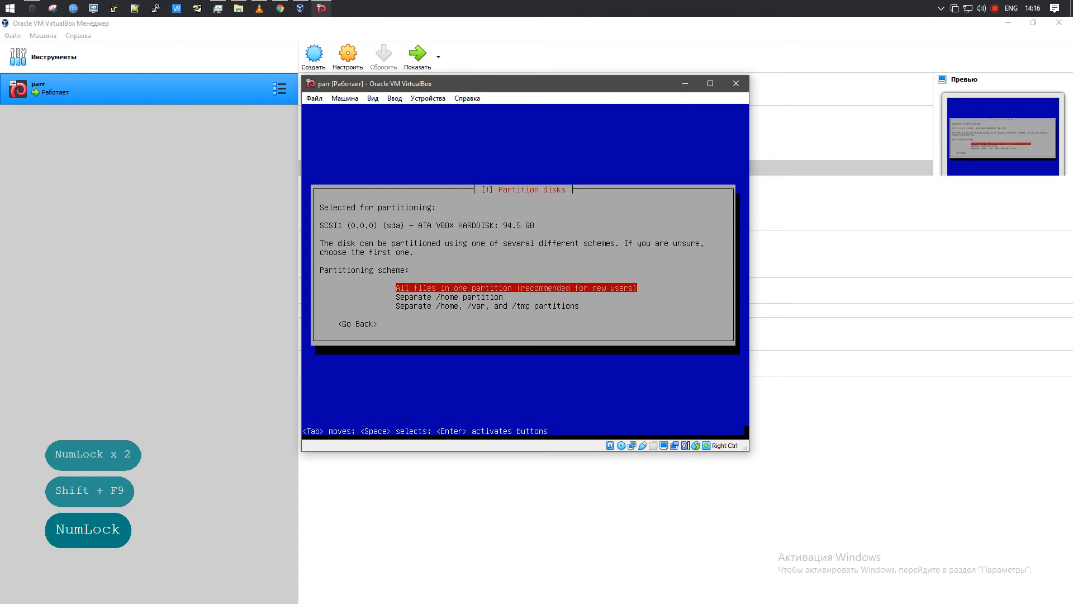
Choose the Separate /home partition scheme and agree to write the changes to disk and configure LVM
{"action": "key", "text": "Down"}
{"action": "key", "text": "Return"}
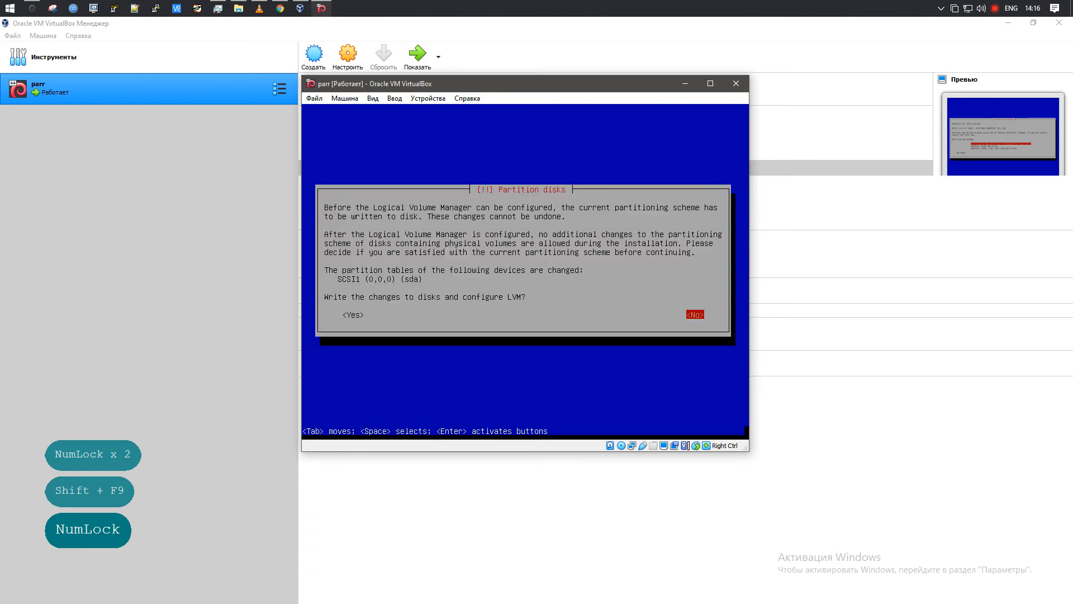
{"action": "key", "text": "Return"}
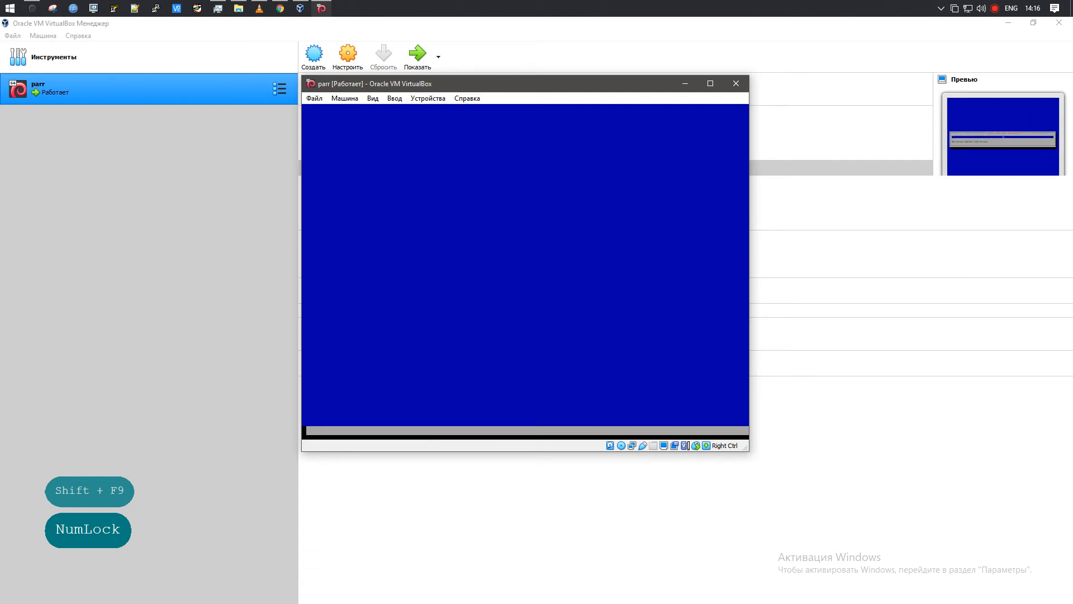
Enter the disk encryption passphrase and re-enter it to verify
{"action": "type", "text": "***********"}
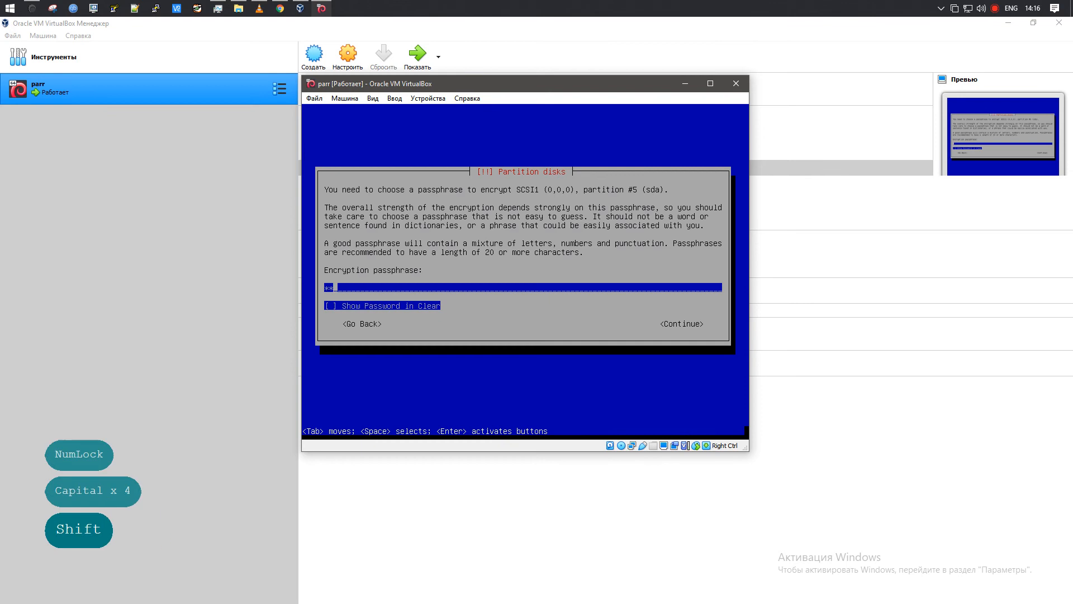
{"action": "key", "text": "Return"}
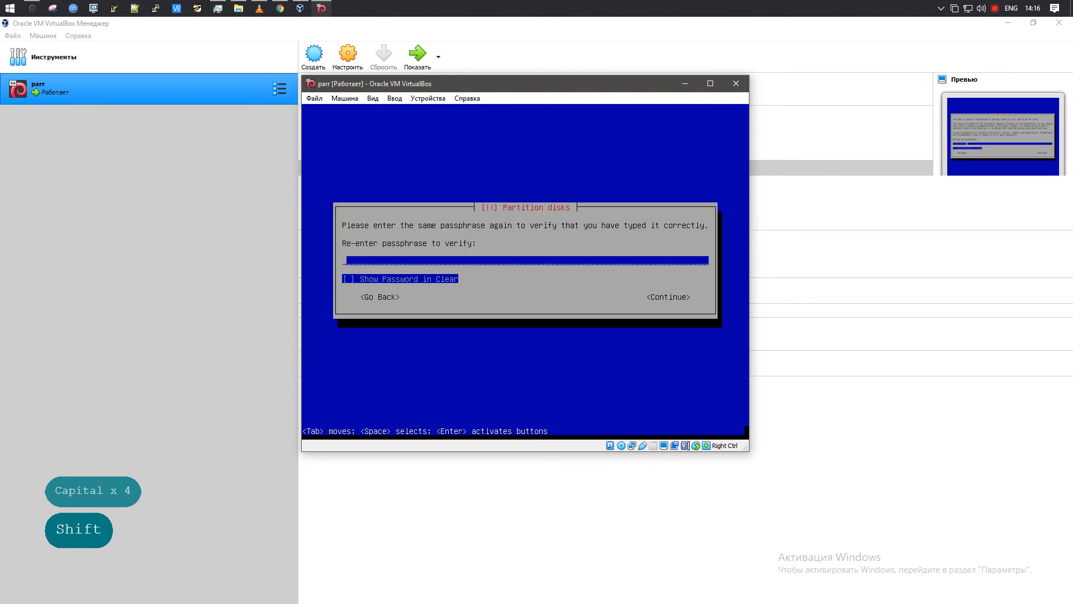
{"action": "type", "text": "***********"}
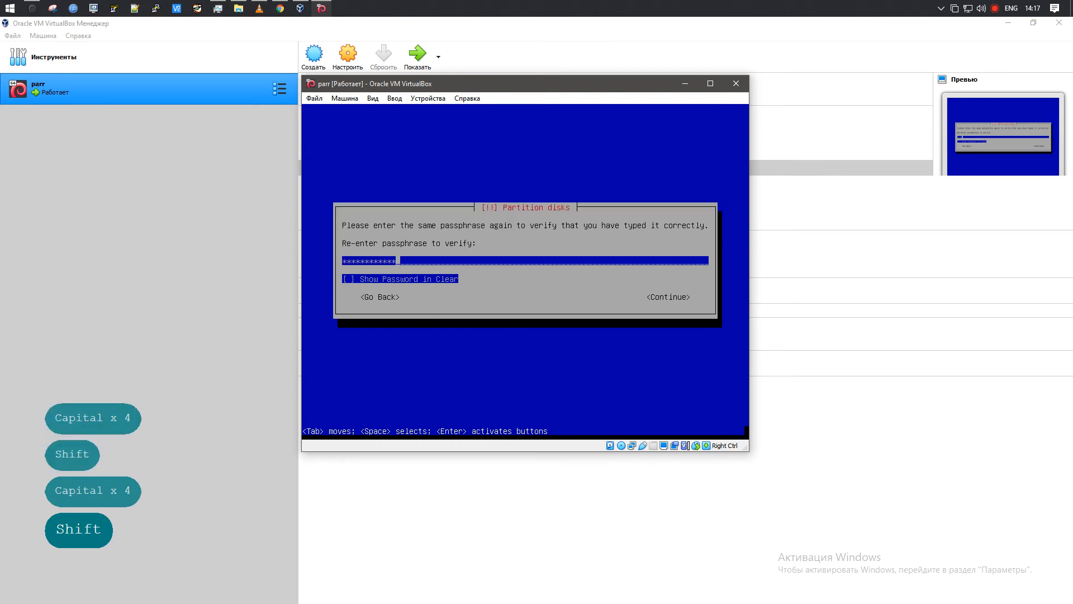
{"action": "key", "text": "Return"}
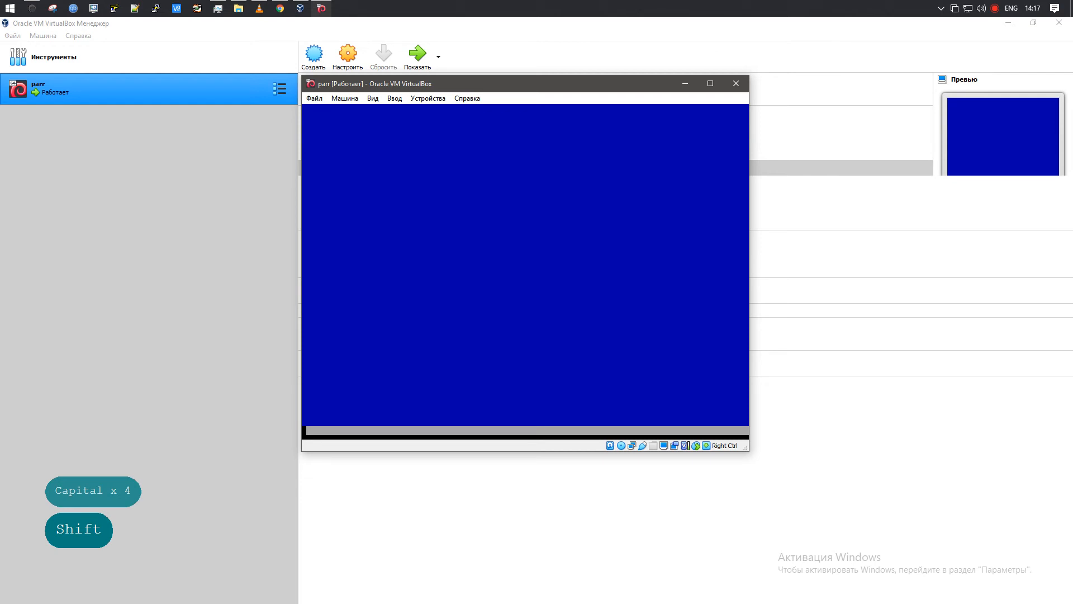
{"action": "key", "text": "ctrl"}
{"action": "key", "text": "ctrl"}
{"action": "key", "text": "alt"}
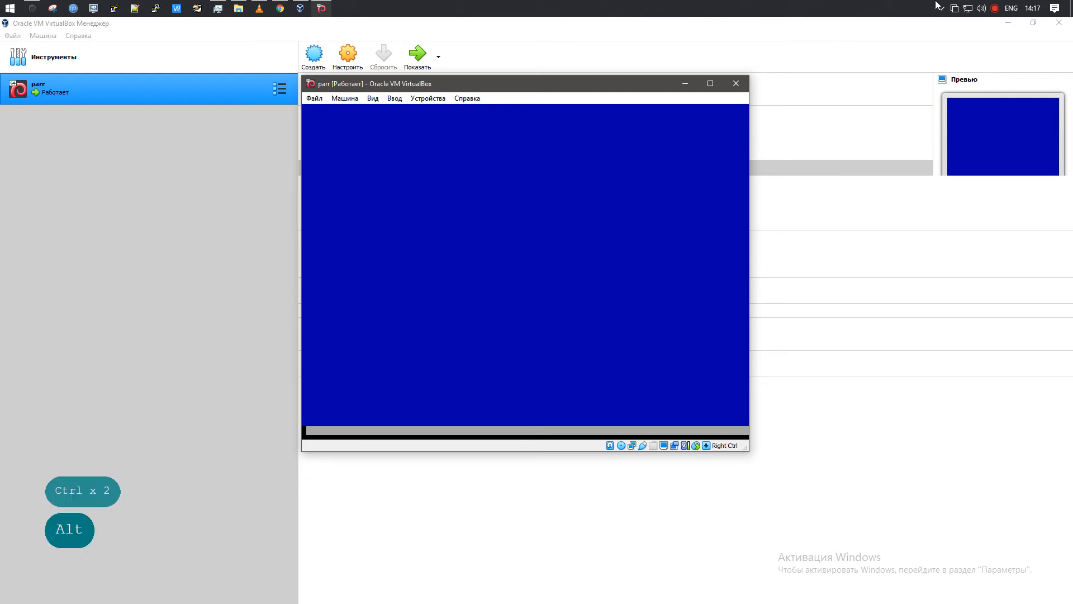
{"action": "key", "text": "Num_Lock"}
{"action": "key", "text": "shift+F9"}
{"action": "key", "text": "shift+F9"}
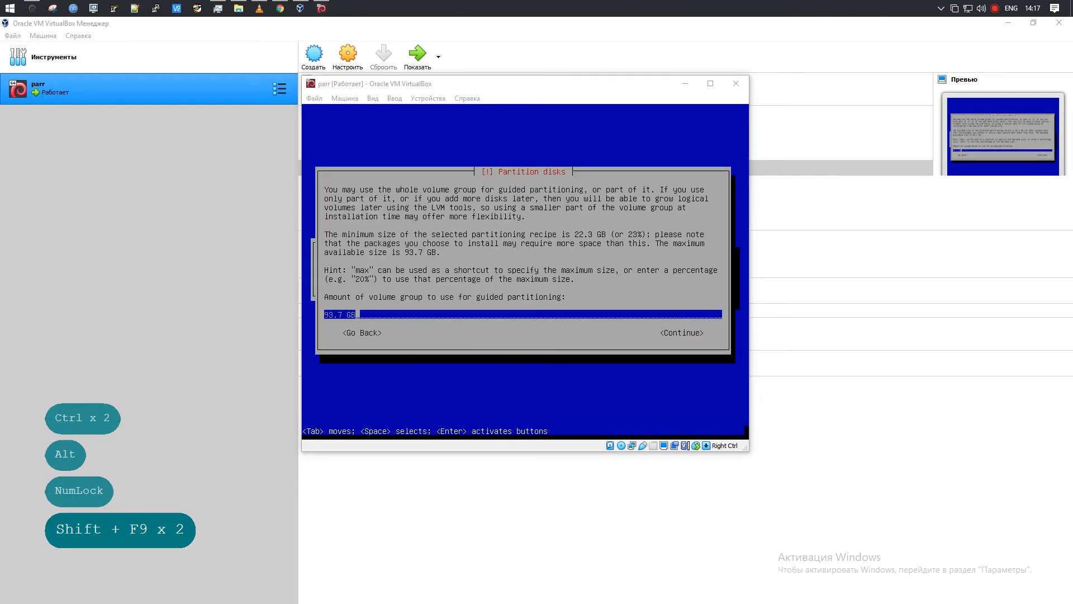
Use 93.7 GB of the volume group for guided partitioning and proceed to the system installation
{"action": "key", "text": "Num_Lock"}
{"action": "key", "text": "Return"}
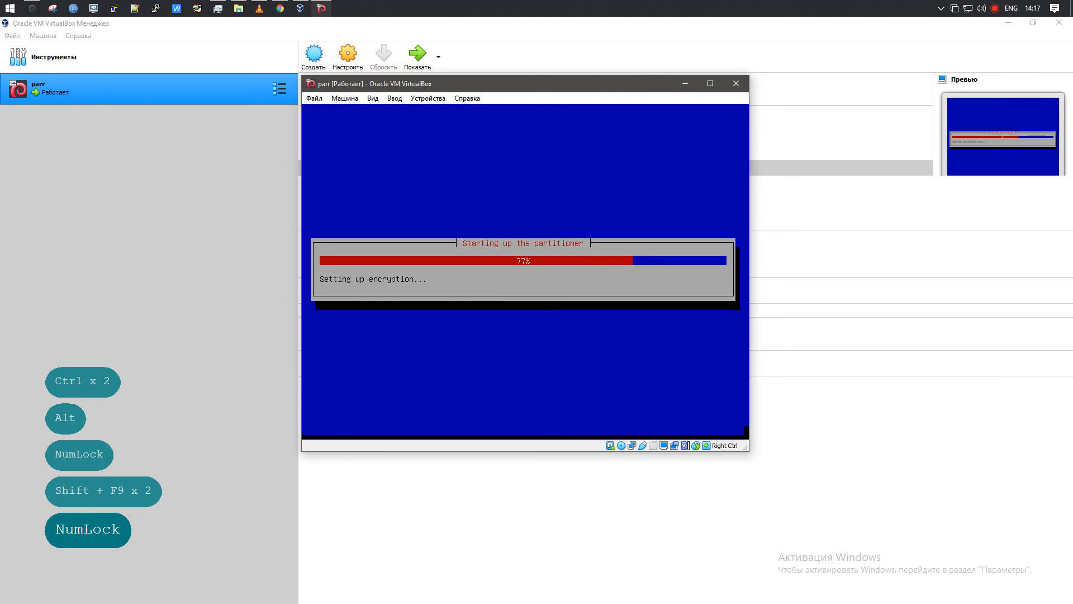
{"action": "key", "text": "Return"}
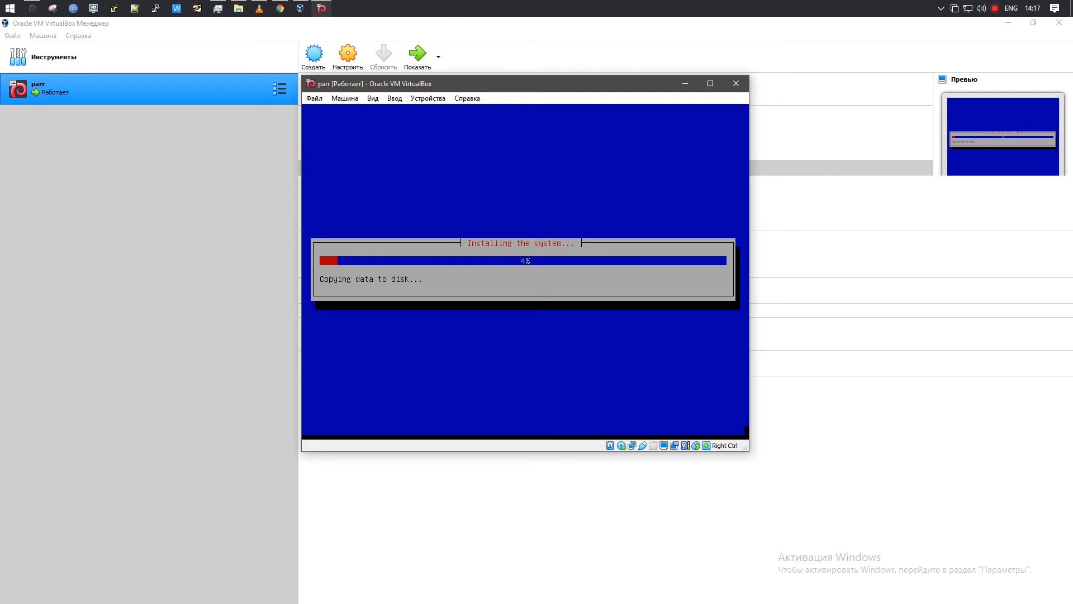
{"action": "key", "text": "Num_Lock"}
{"action": "key", "text": "Num_Lock"}
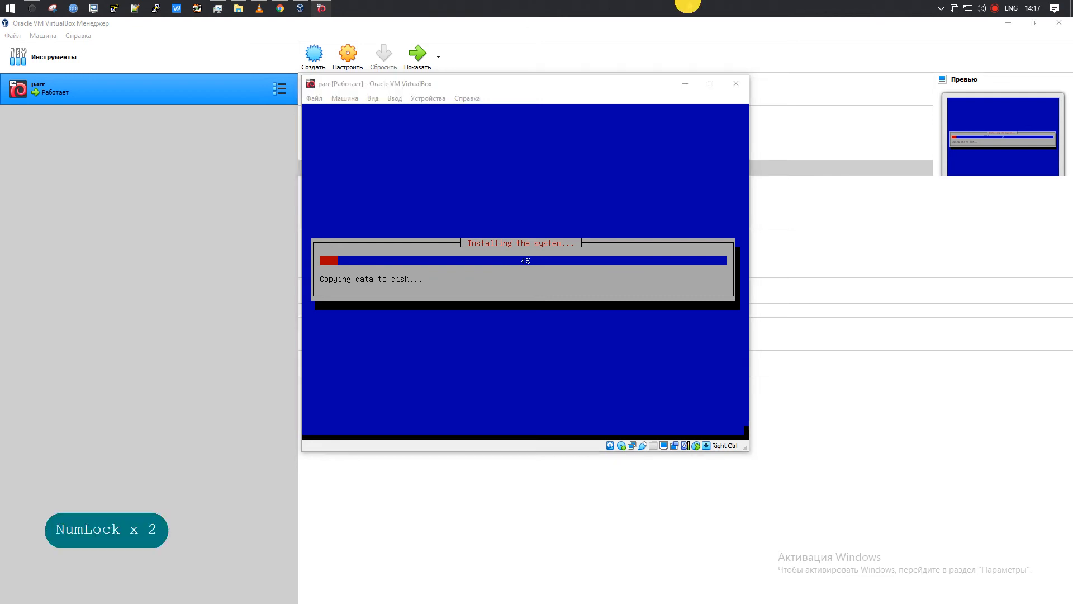
{"action": "key", "text": "shift+F9"}
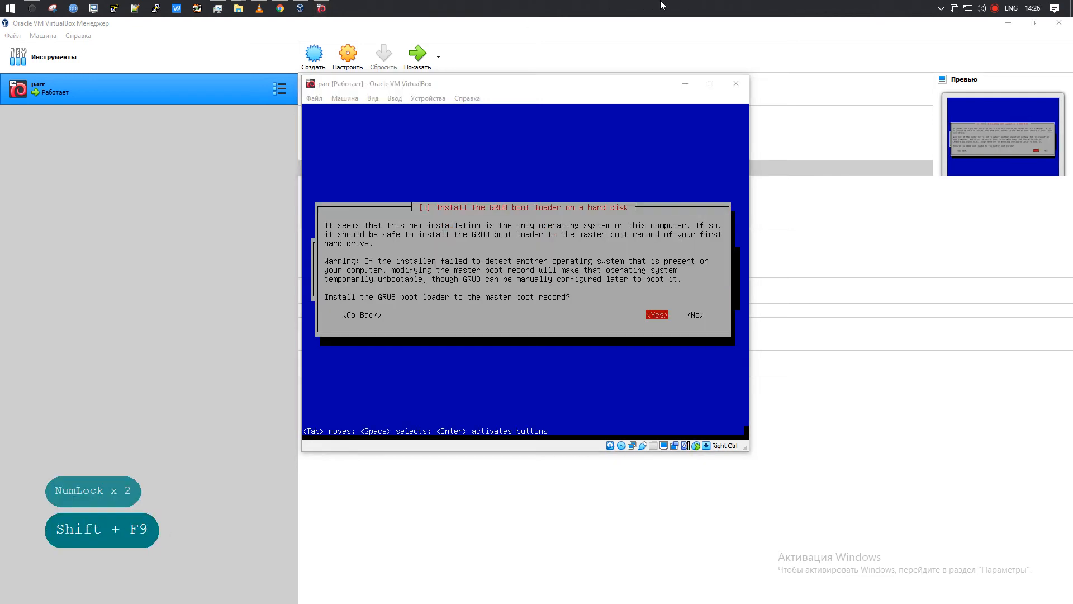
{"action": "left_click", "coordinate": [604, 156]}
{"action": "key", "text": "Num_Lock"}
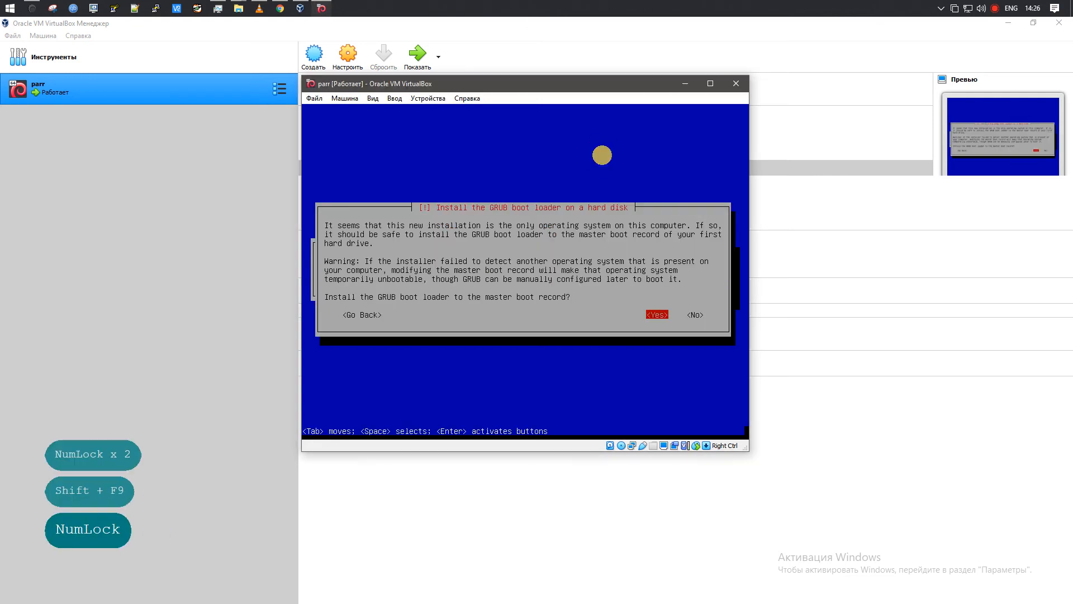
Install the GRUB boot loader to the master boot record of /dev/sda, and finish the installation by booting the new system
{"action": "key", "text": "Return"}
{"action": "key", "text": "Down"}
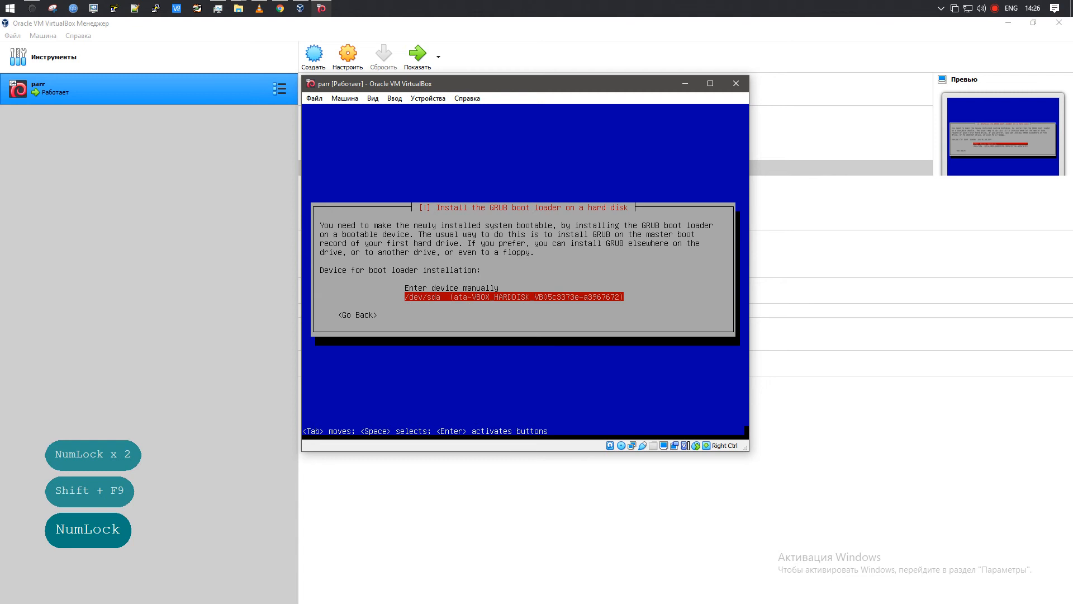
{"action": "key", "text": "Return"}
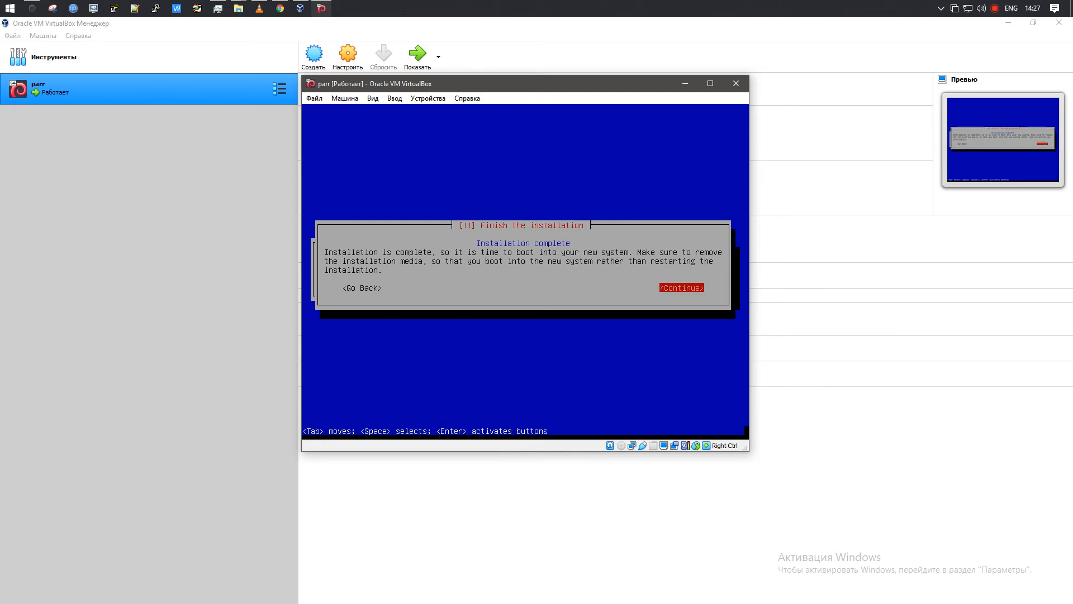
{"action": "key", "text": "Return"}
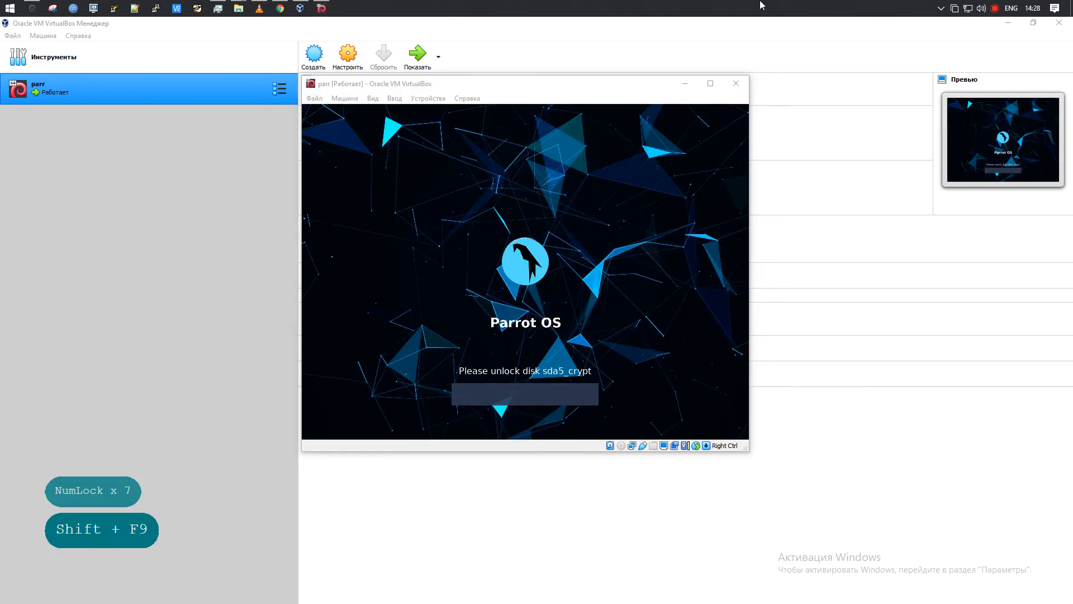
{"action": "key", "text": "Num_Lock"}
{"action": "key", "text": "Caps_Lock"}
{"action": "key", "text": "Caps_Lock"}
{"action": "type", "text": "•••••••"}
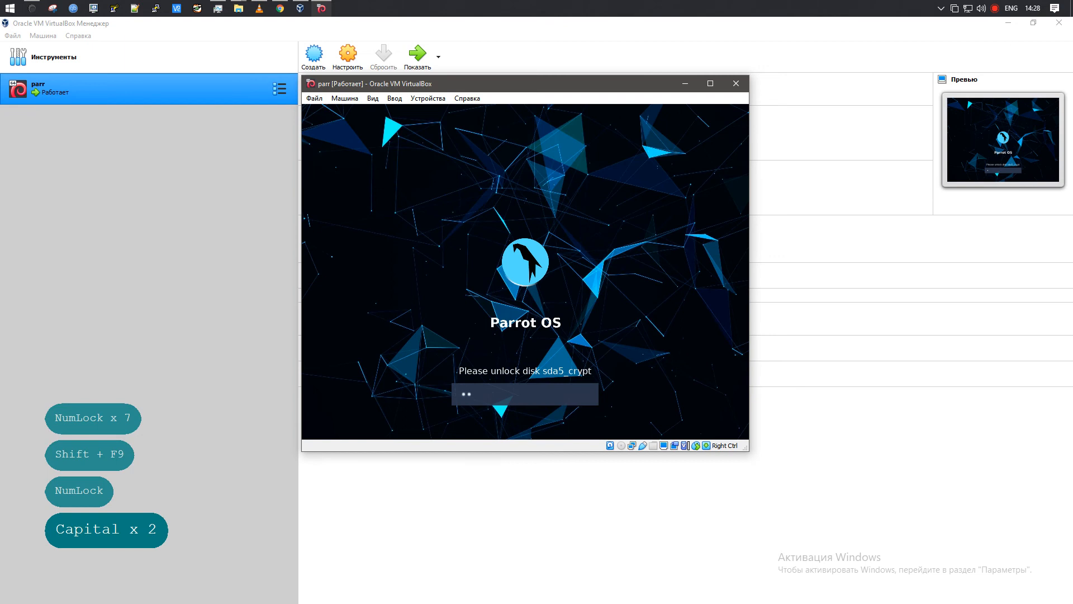
{"action": "key", "text": "BackSpace"}
{"action": "key", "text": "BackSpace"}
{"action": "key", "text": "BackSpace"}
{"action": "key", "text": "BackSpace"}
{"action": "key", "text": "BackSpace"}
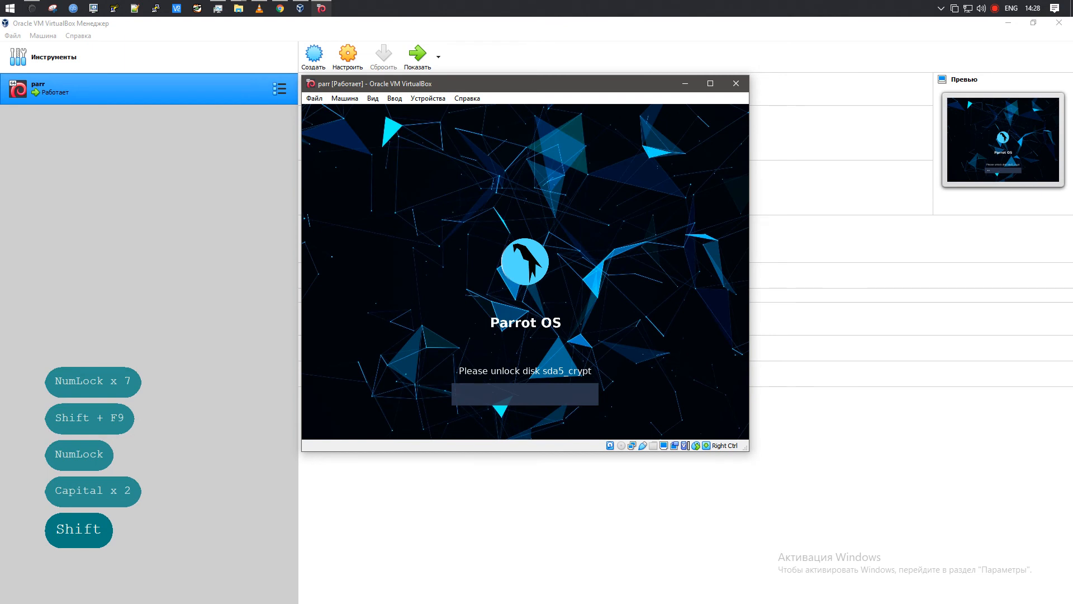
Enter the disk encryption passphrase to unlock sda5_crypt and continue booting Parrot OS
{"action": "key", "text": "Caps_Lock"}
{"action": "key", "text": "Caps_Lock"}
{"action": "type", "text": "•••"}
{"action": "key", "text": "Caps_Lock"}
{"action": "key", "text": "Caps_Lock"}
{"action": "type", "text": "••"}
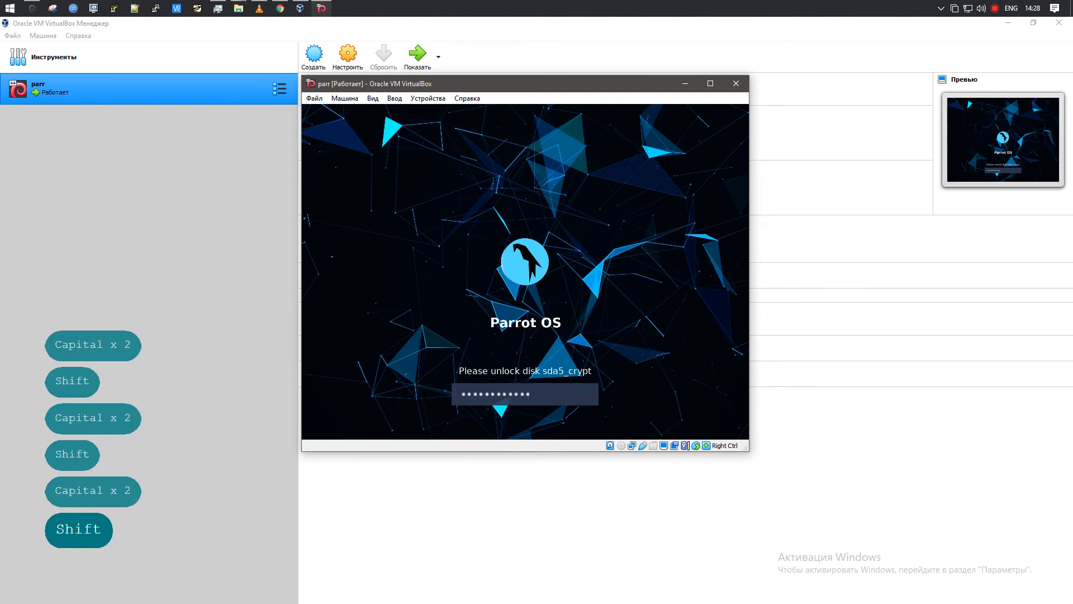
{"action": "key", "text": "Return"}
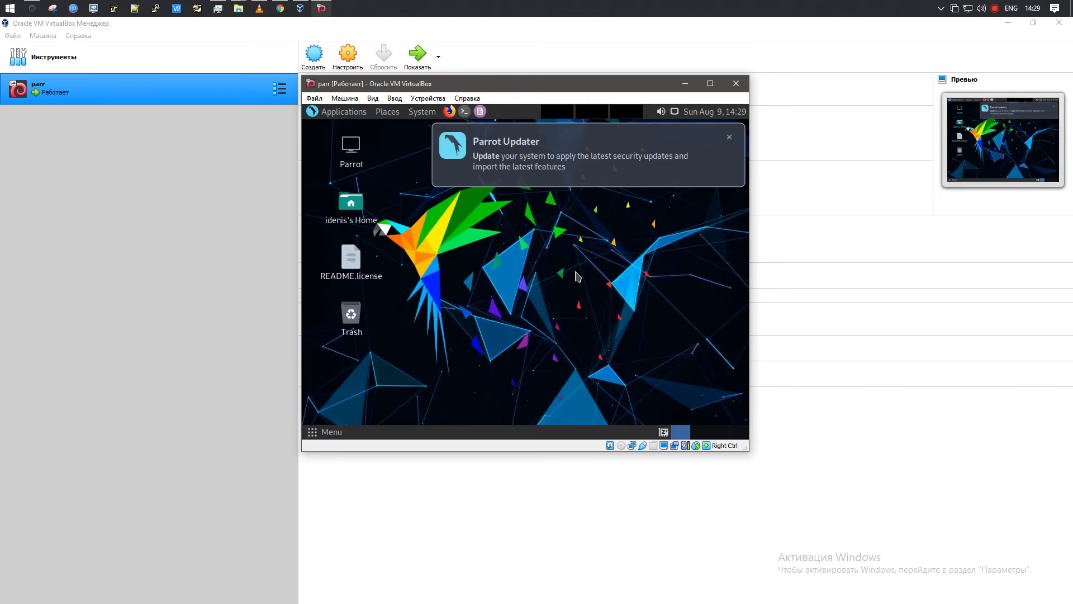
Dismiss the Parrot Updater notification and enlarge the virtual machine window
{"action": "left_click", "coordinate": [730, 137]}
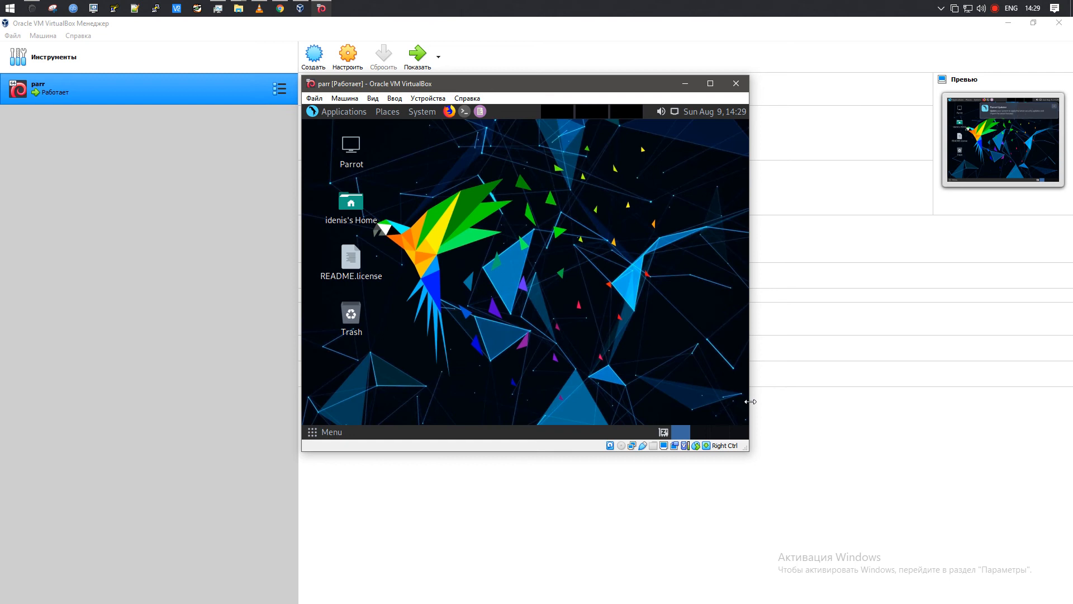
{"action": "left_click_drag", "start_coordinate": [747, 451], "coordinate": [916, 543]}
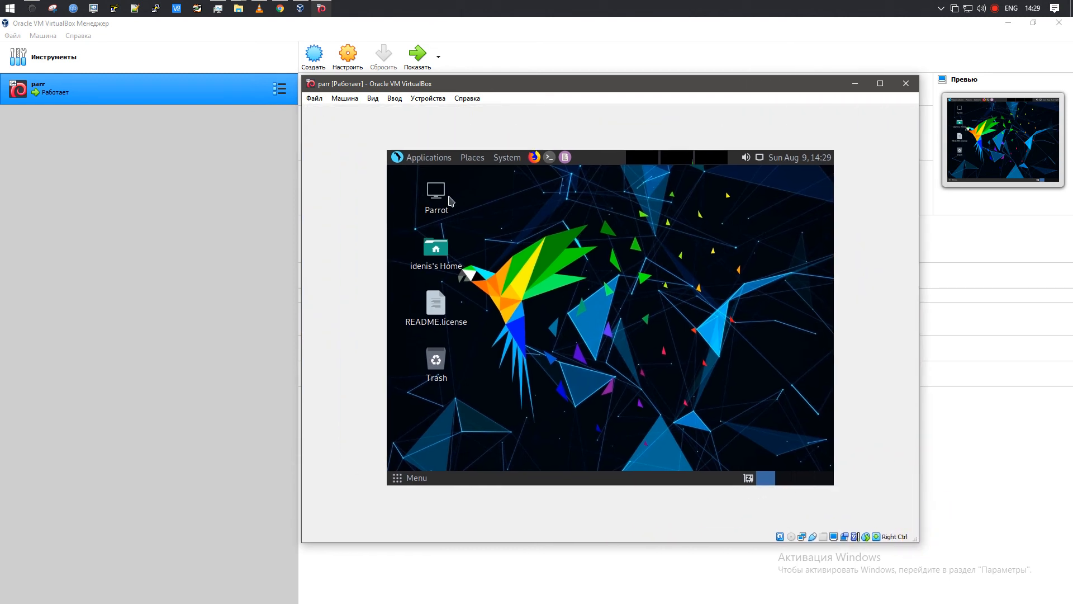
Open a Parrot terminal and list the IPv4 addresses with ip -br -4 a
{"action": "left_click", "coordinate": [549, 160]}
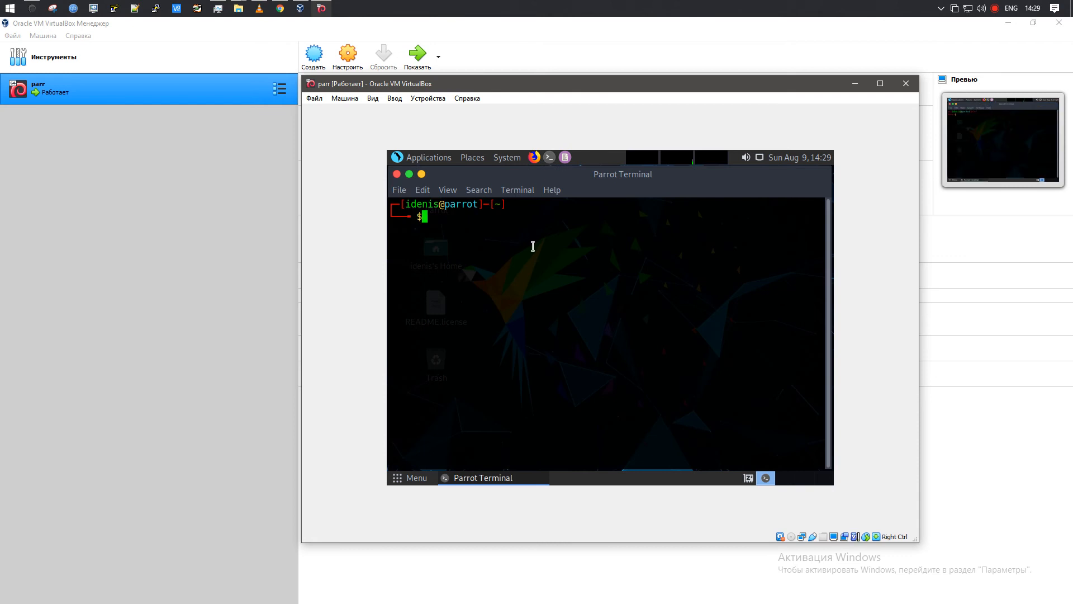
{"action": "type", "text": "ip -br -4 a"}
{"action": "key", "text": "Return"}
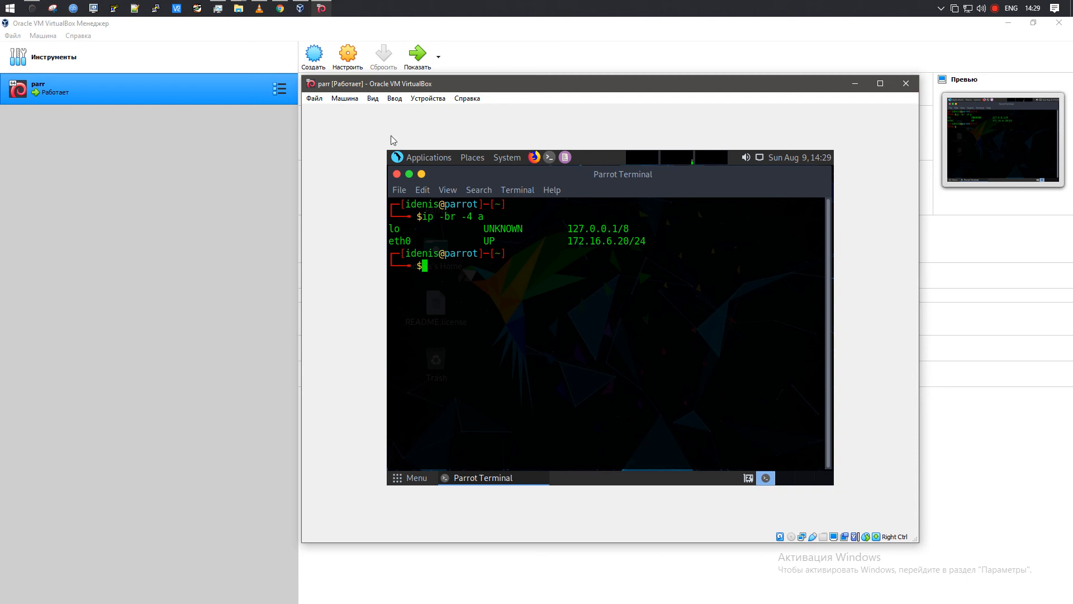
Open the port forwarding rules of the my-nat NAT network in the global VirtualBox network settings
{"action": "left_click", "coordinate": [316, 98]}
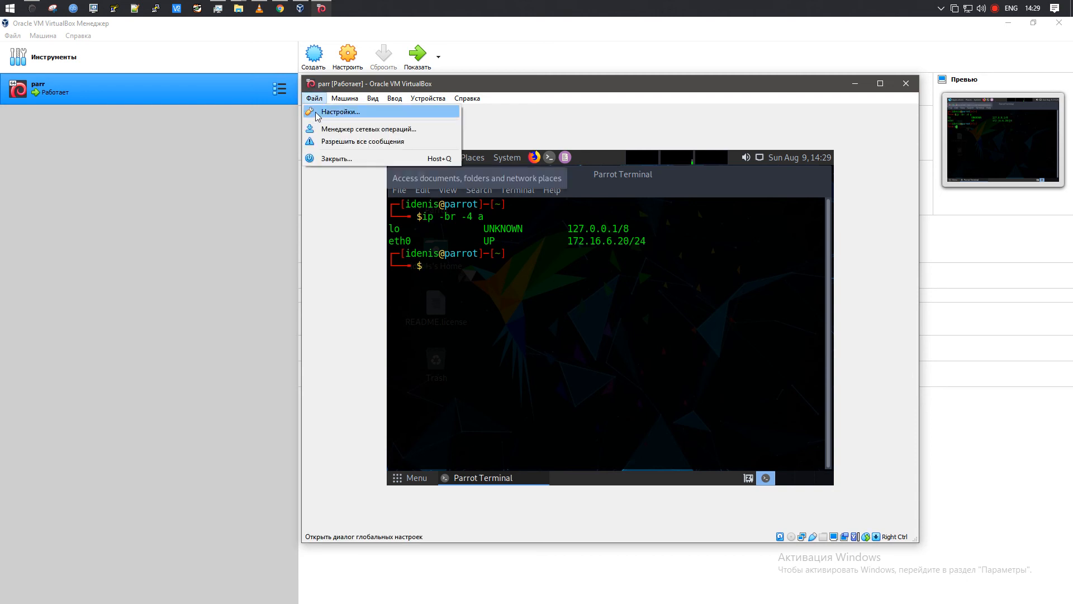
{"action": "left_click", "coordinate": [316, 113]}
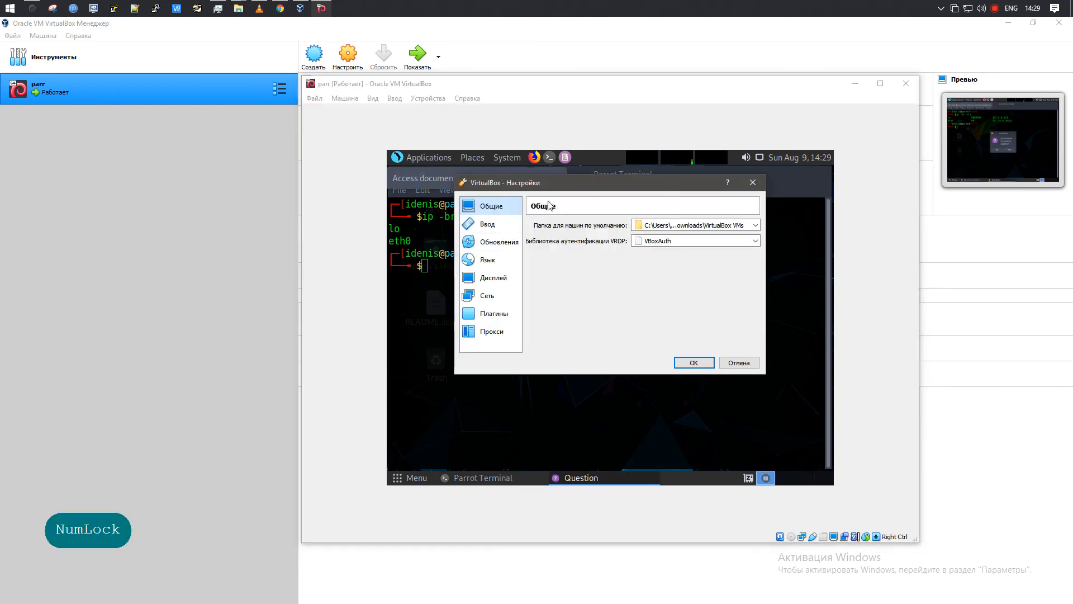
{"action": "left_click_drag", "start_coordinate": [474, 180], "coordinate": [192, 168]}
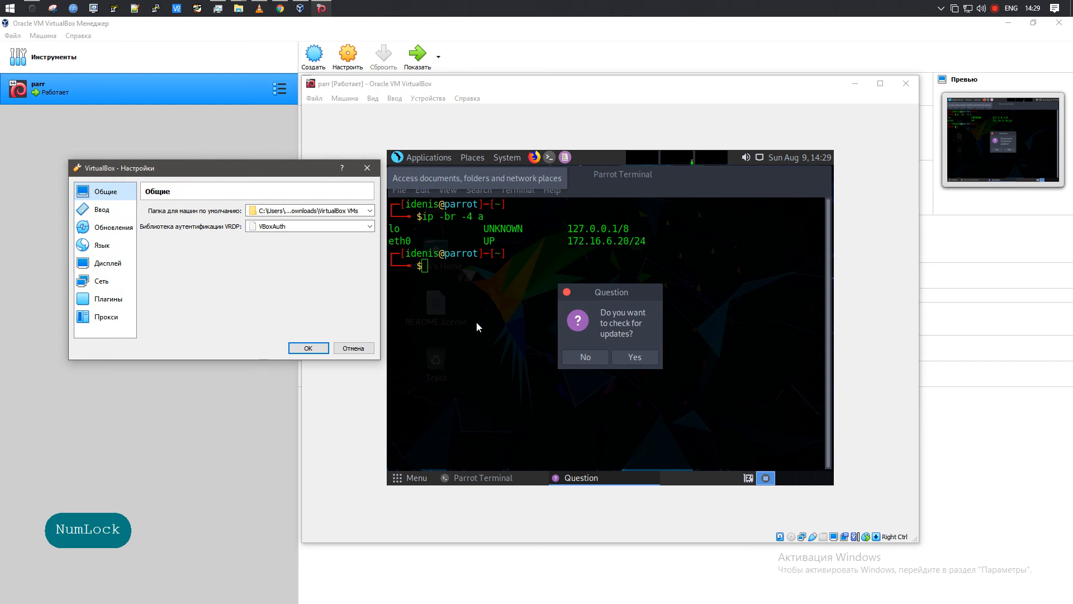
{"action": "left_click", "coordinate": [103, 282]}
{"action": "left_click", "coordinate": [368, 245]}
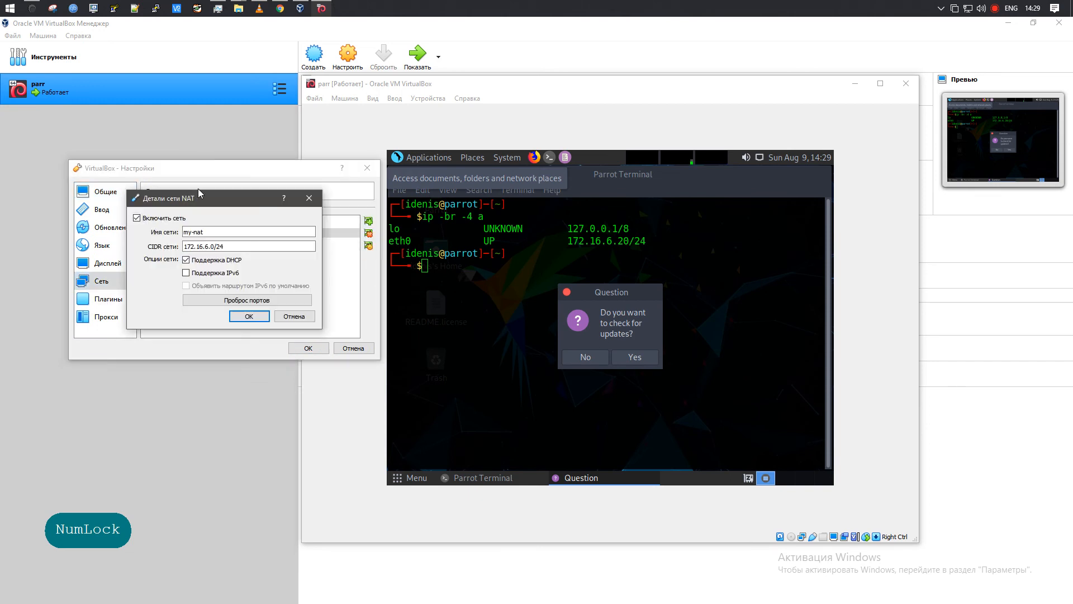
{"action": "left_click_drag", "start_coordinate": [199, 193], "coordinate": [156, 331]}
{"action": "left_click", "coordinate": [214, 419]}
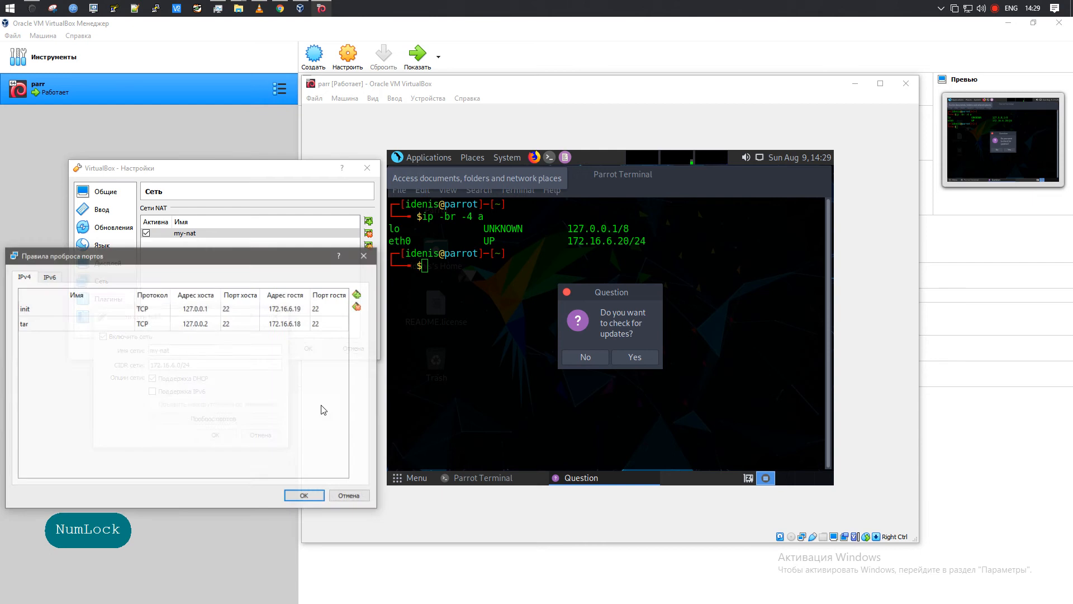
{"action": "left_click_drag", "start_coordinate": [264, 254], "coordinate": [296, 310]}
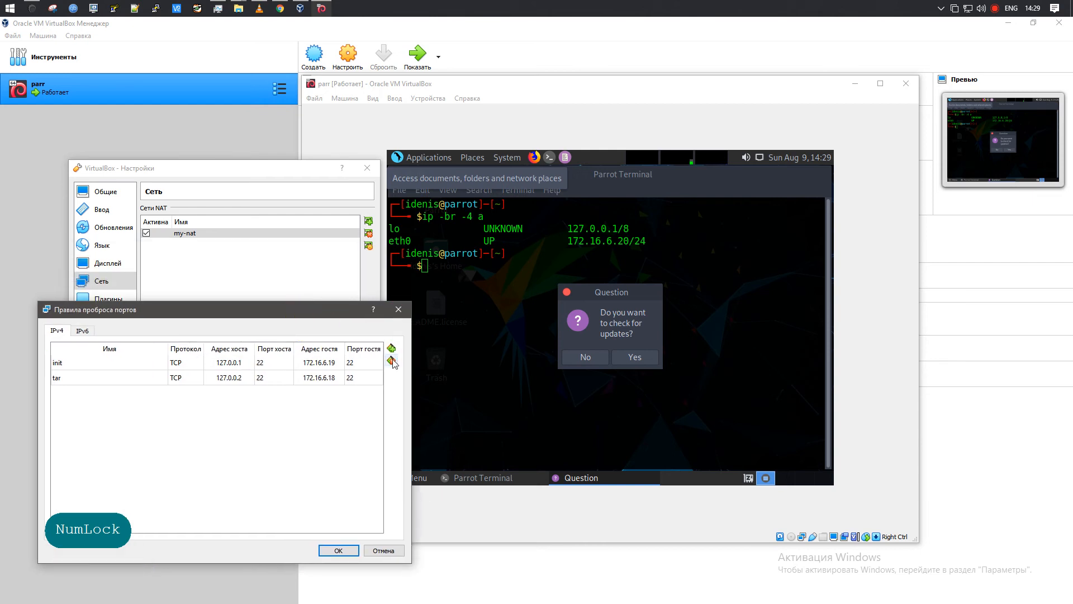
Clear all IPv4 port forwarding rules of the my-nat network, including init and tar
{"action": "left_click", "coordinate": [392, 350]}
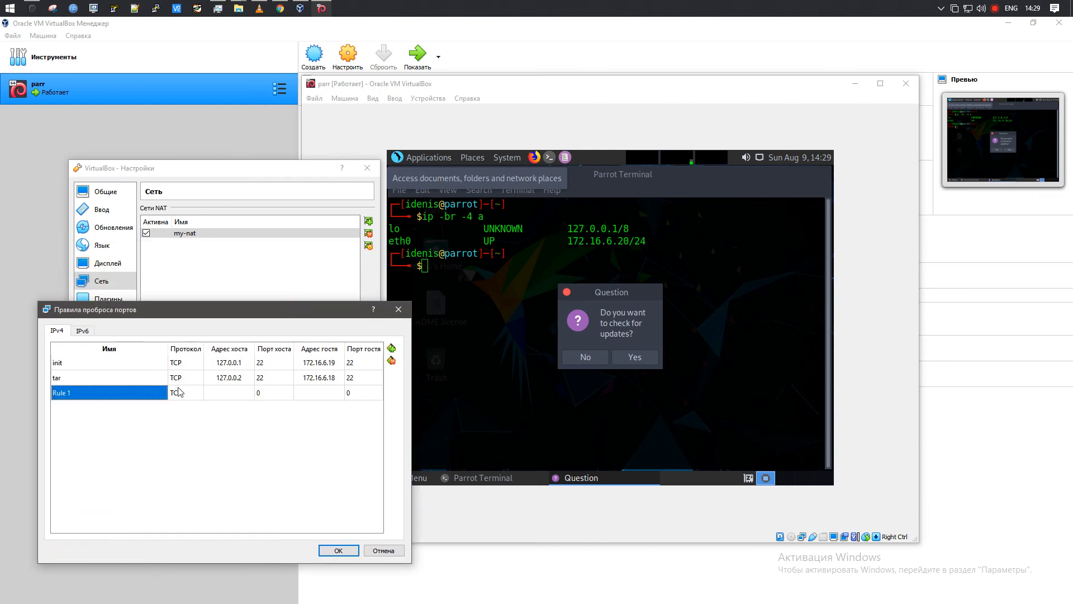
{"action": "left_click", "coordinate": [397, 362]}
{"action": "left_click", "coordinate": [396, 362]}
{"action": "left_click", "coordinate": [397, 363]}
Add a TCP port forwarding rule named par with host address 127.0.0.1, host port 22 and guest port 22
{"action": "left_click", "coordinate": [391, 348]}
{"action": "double_click", "coordinate": [96, 361]}
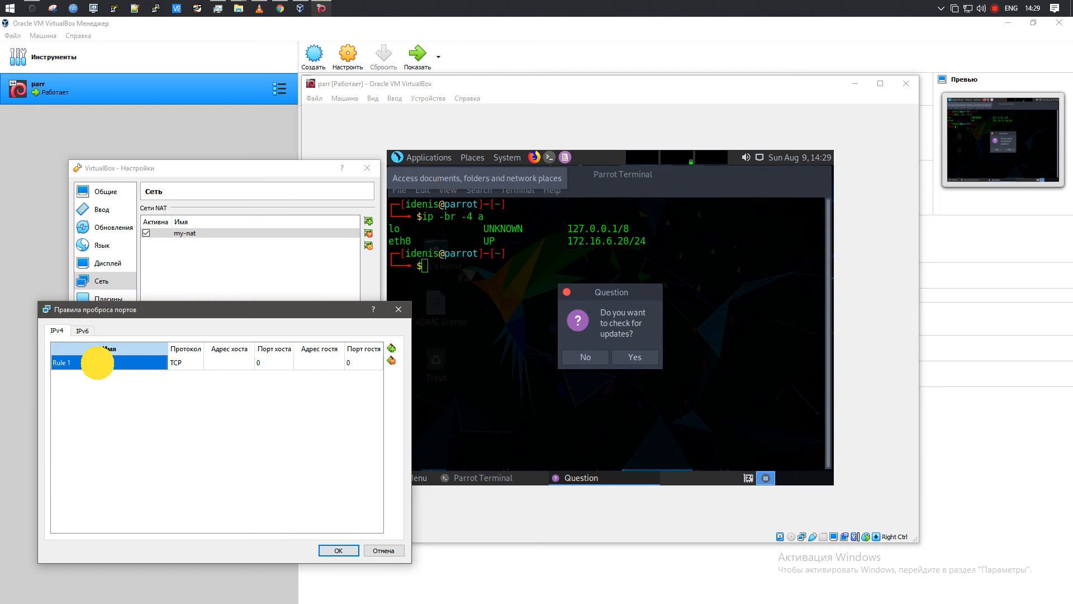
{"action": "type", "text": "par"}
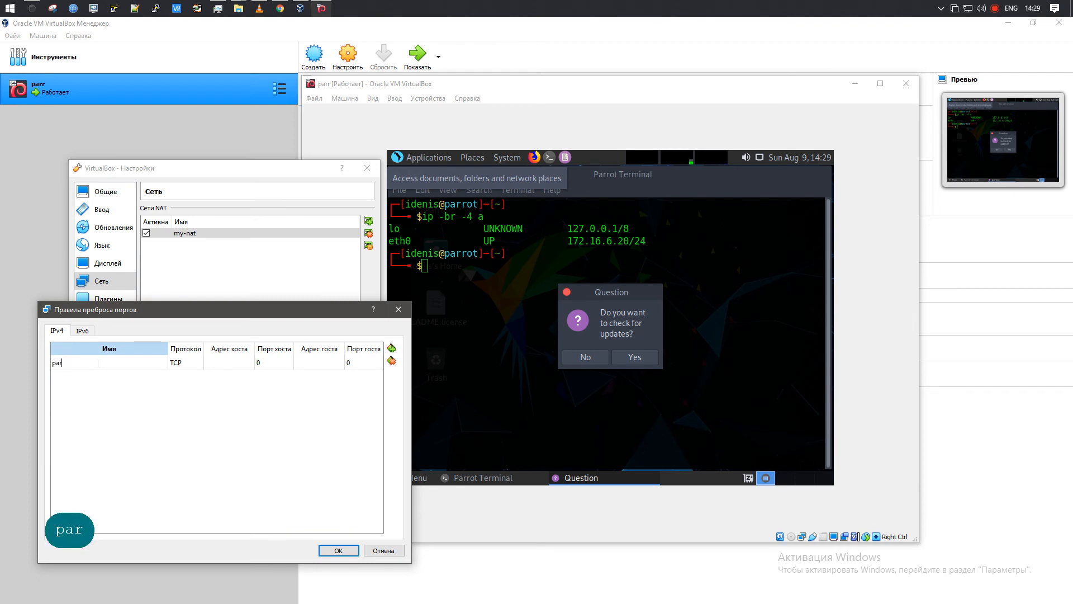
{"action": "key", "text": "Tab"}
{"action": "key", "text": "Tab"}
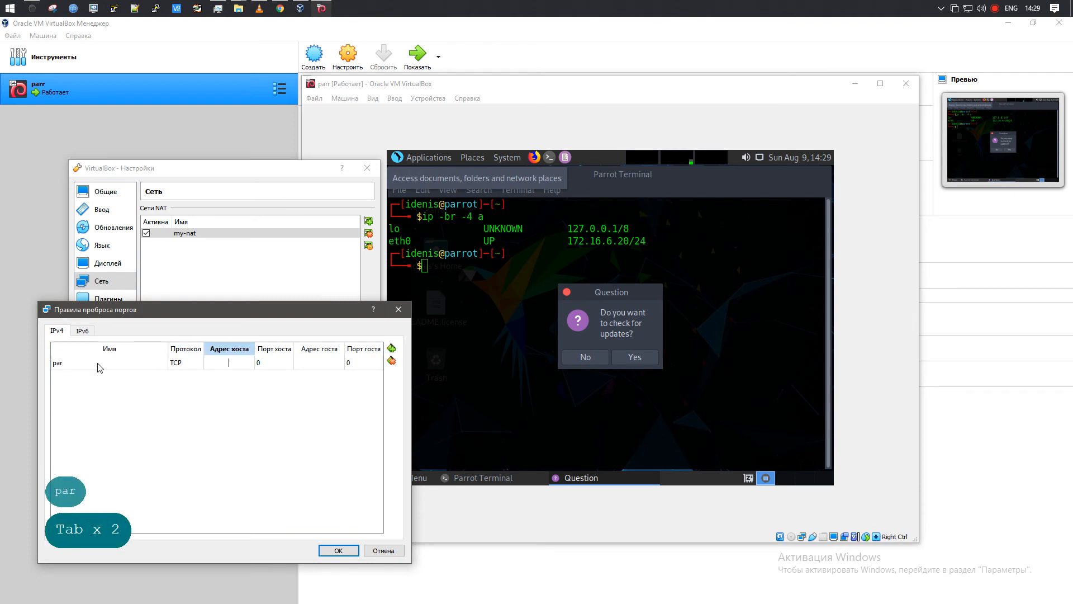
{"action": "type", "text": "127.0.0.1"}
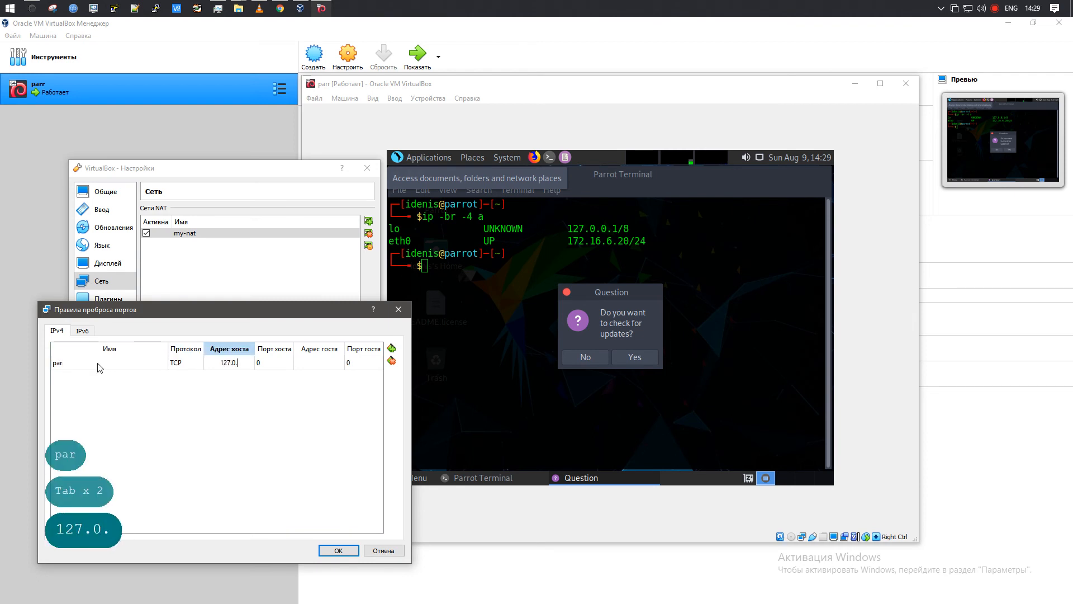
{"action": "key", "text": "Tab"}
{"action": "type", "text": "22"}
{"action": "key", "text": "Tab"}
{"action": "key", "text": "Tab"}
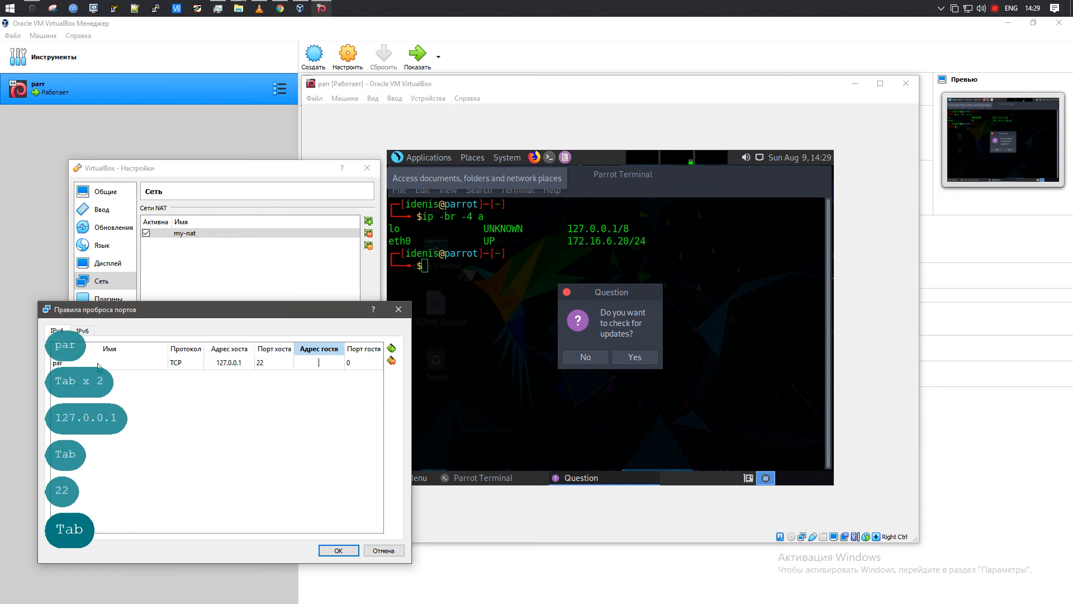
{"action": "type", "text": "22"}
Set the par rule's guest address to 172.16.6.20 and save the NAT network settings
{"action": "left_click", "coordinate": [313, 363]}
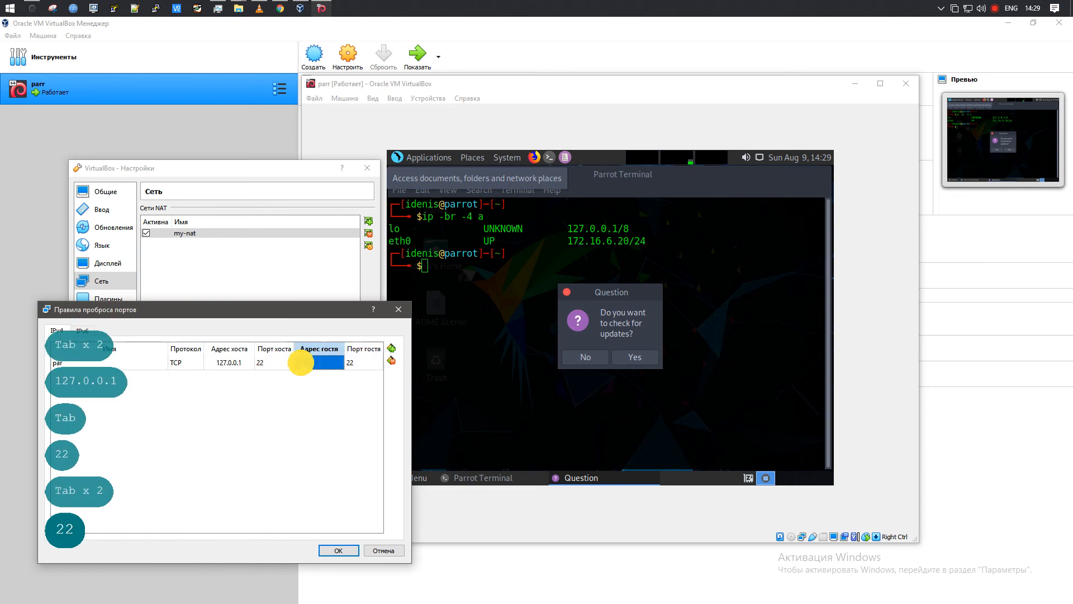
{"action": "type", "text": "1"}
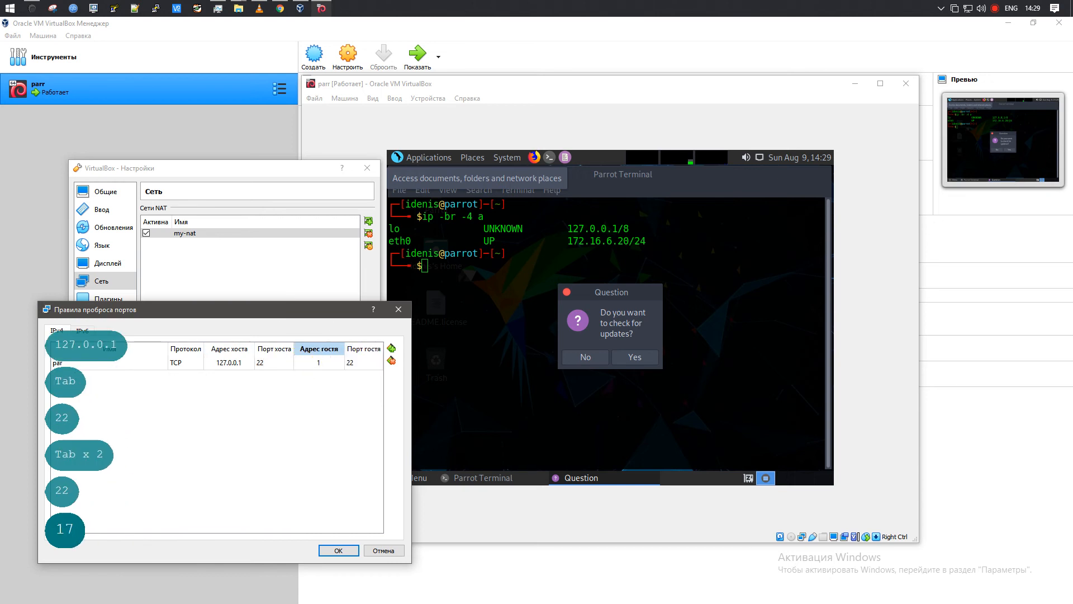
{"action": "type", "text": "72.16.6."}
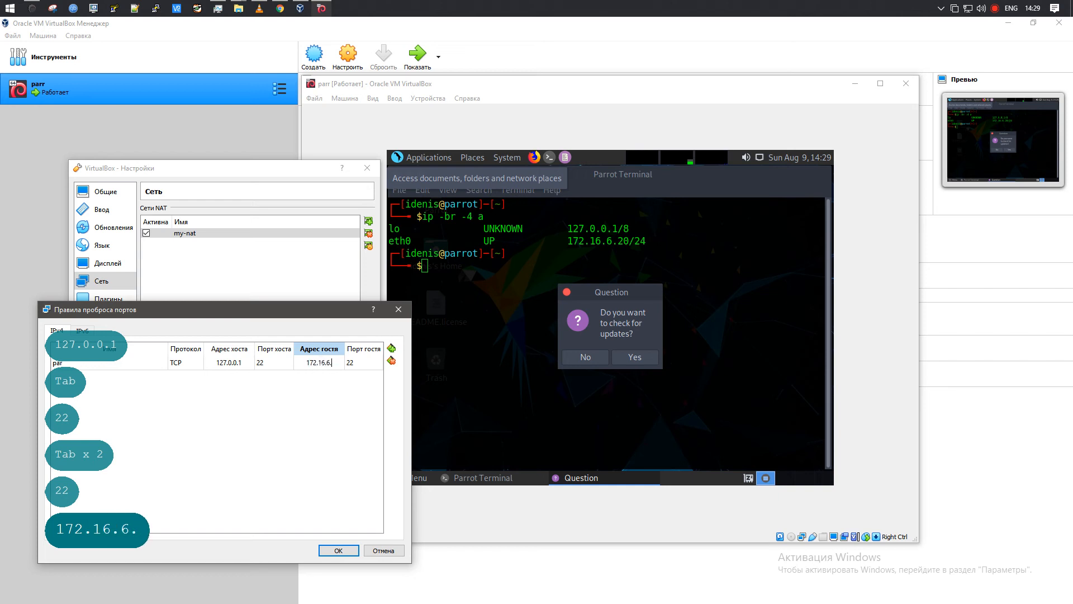
{"action": "type", "text": "20"}
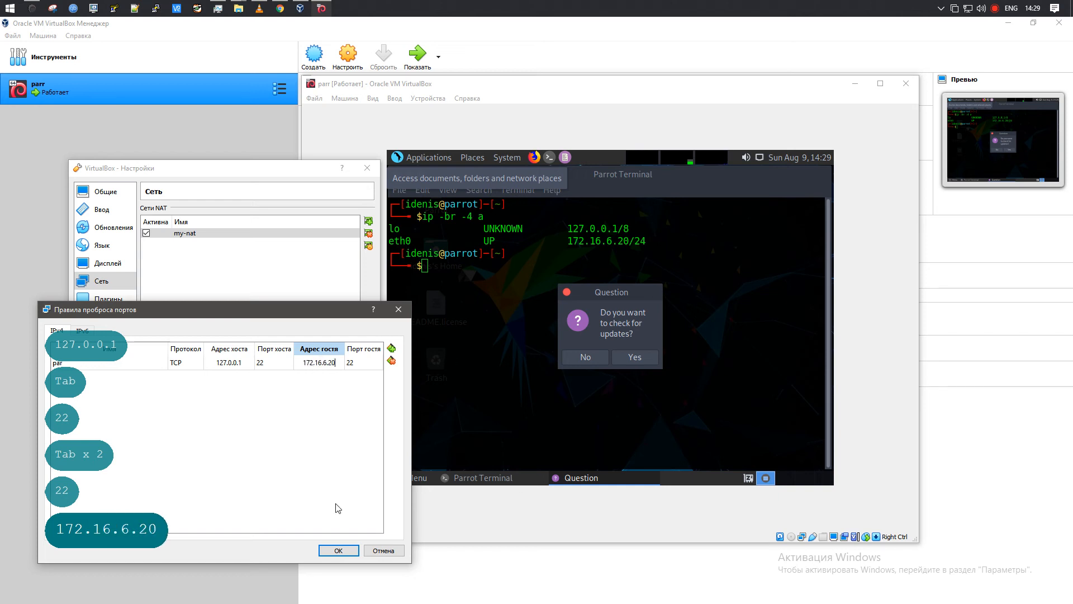
{"action": "left_click", "coordinate": [338, 550]}
{"action": "left_click", "coordinate": [215, 434]}
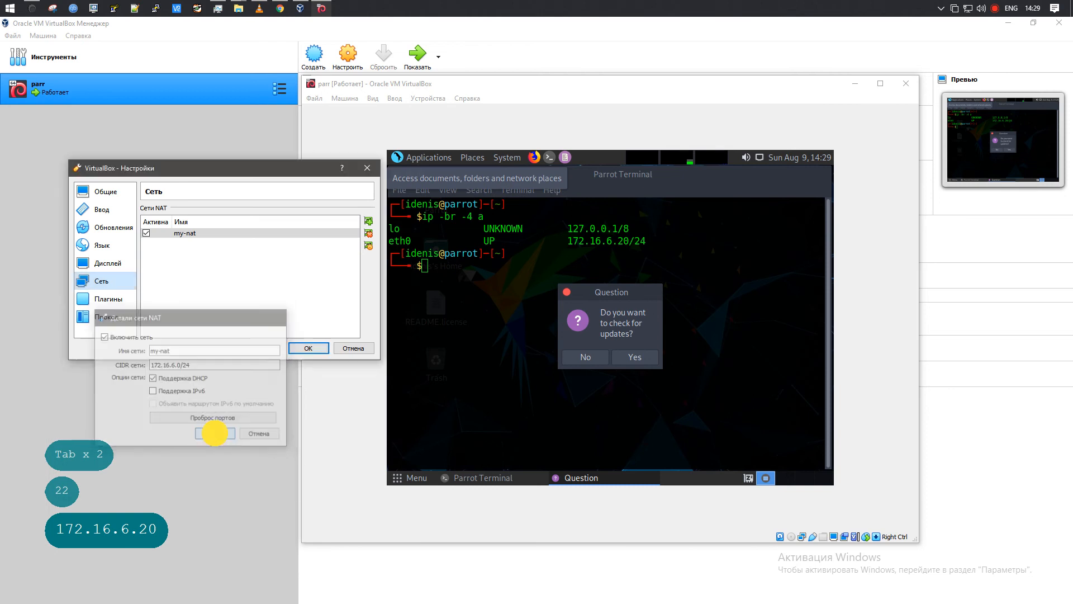
{"action": "left_click", "coordinate": [308, 347]}
Switch to PuTTY, try to open an SSH session to 127.0.0.1 on port 22, and close the session window
{"action": "key", "text": "Num_Lock"}
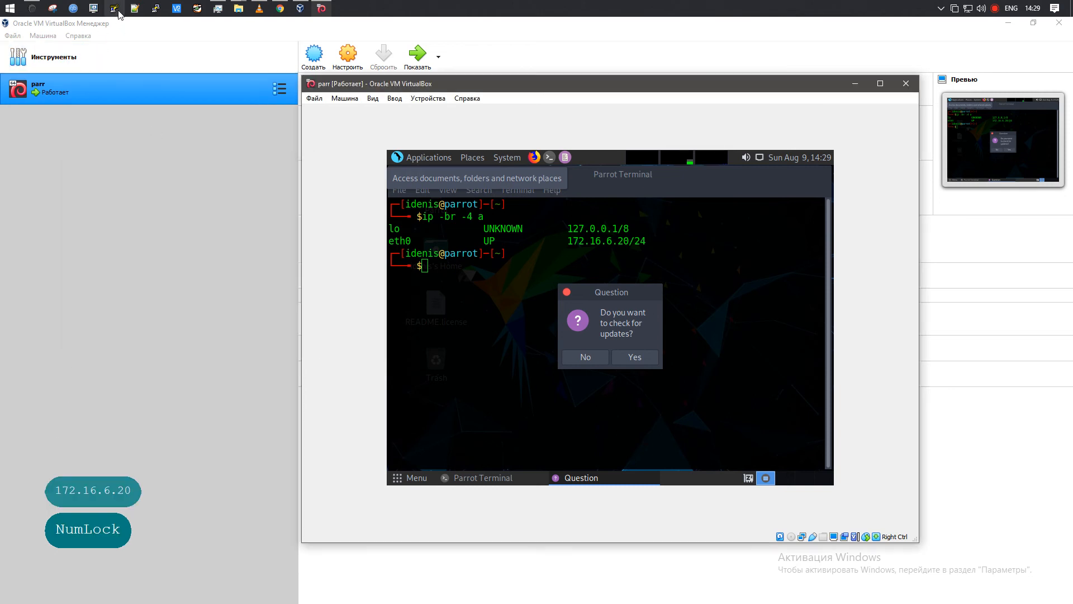
{"action": "key", "text": "Num_Lock"}
{"action": "left_click", "coordinate": [155, 8]}
{"action": "left_click_drag", "start_coordinate": [563, 186], "coordinate": [557, 272]}
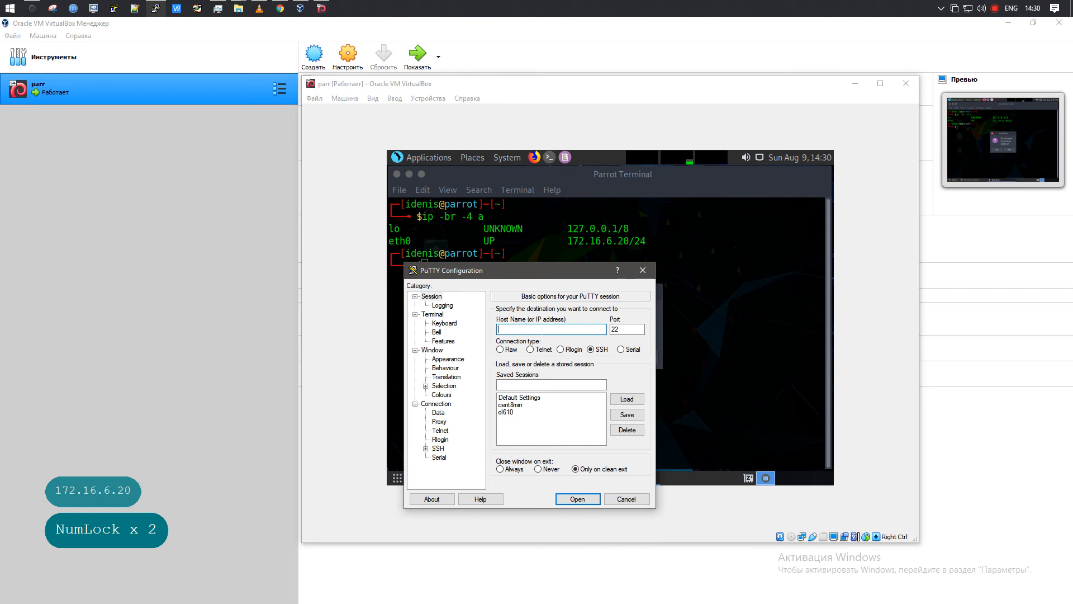
{"action": "type", "text": "127.0.0.1"}
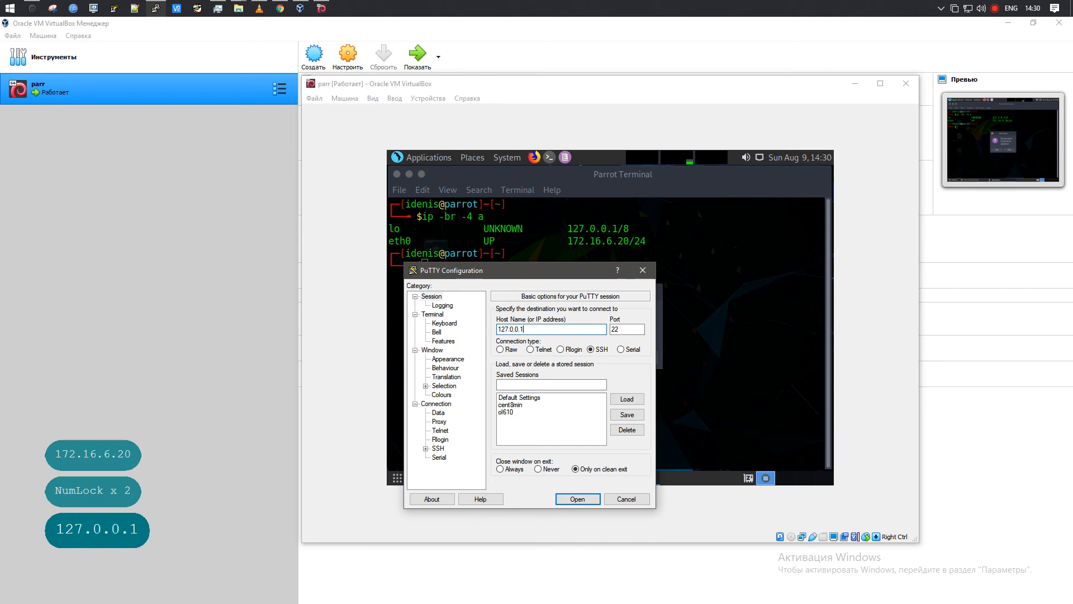
{"action": "key", "text": "Return"}
{"action": "key", "text": "Return"}
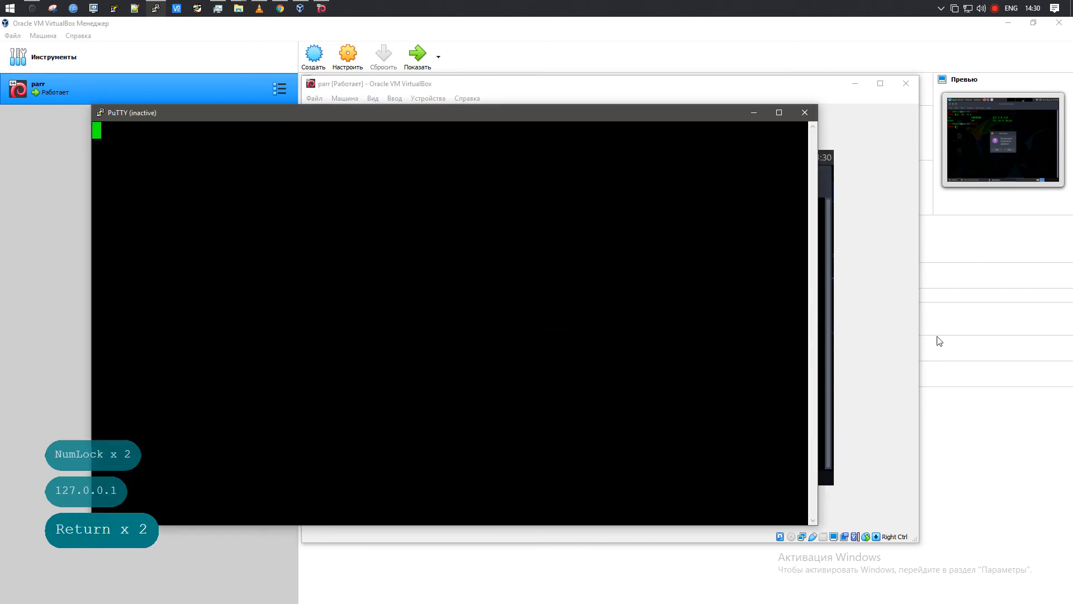
{"action": "left_click", "coordinate": [804, 113]}
Switch to the parr virtual machine, accept the update-check question, and list the listening TCP sockets with ss -lnt
{"action": "left_click", "coordinate": [633, 354]}
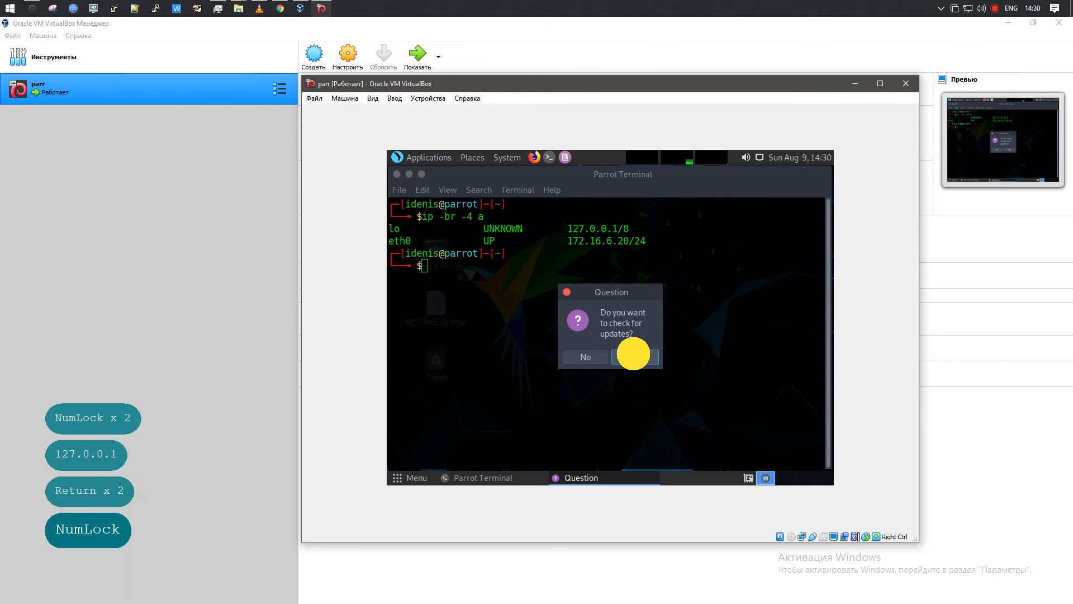
{"action": "left_click", "coordinate": [634, 354]}
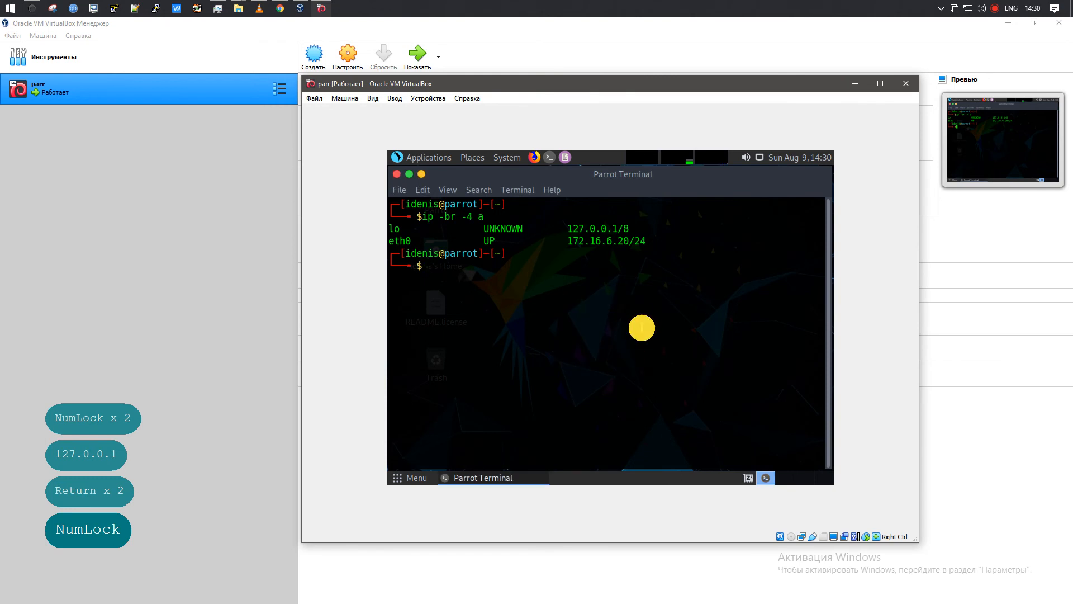
{"action": "type", "text": "ss -ln"}
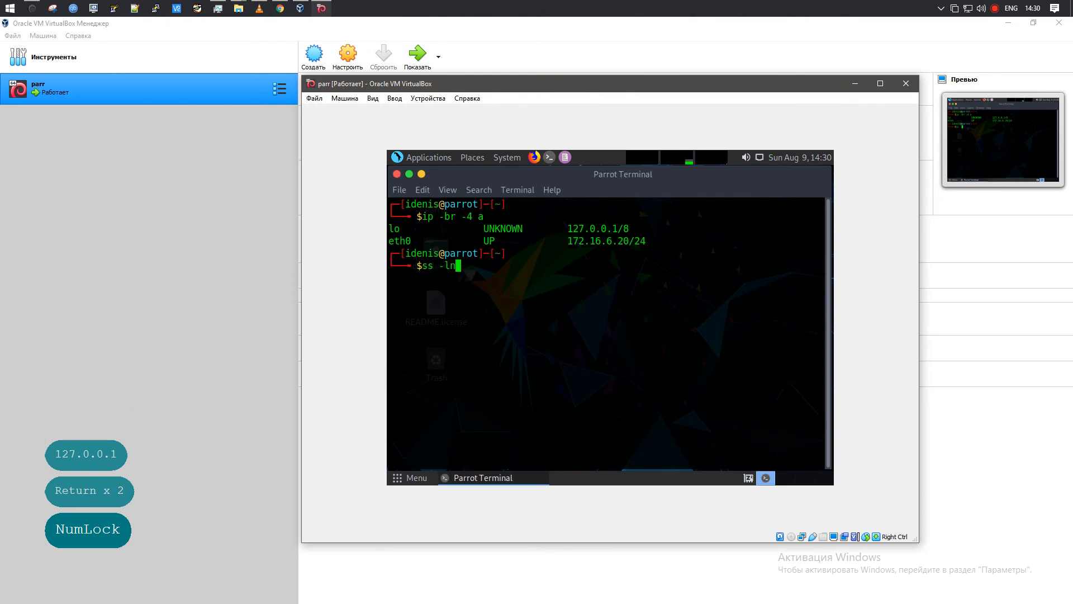
{"action": "type", "text": "t"}
{"action": "key", "text": "Return"}
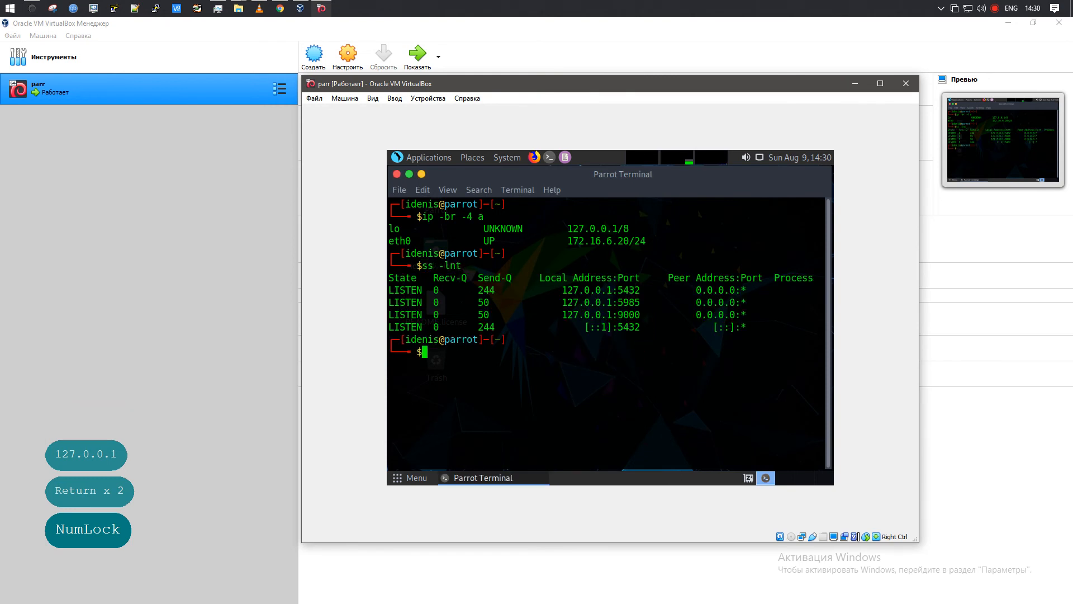
Open a root shell in the terminal with sudo -i, entering the account password
{"action": "type", "text": "sud "}
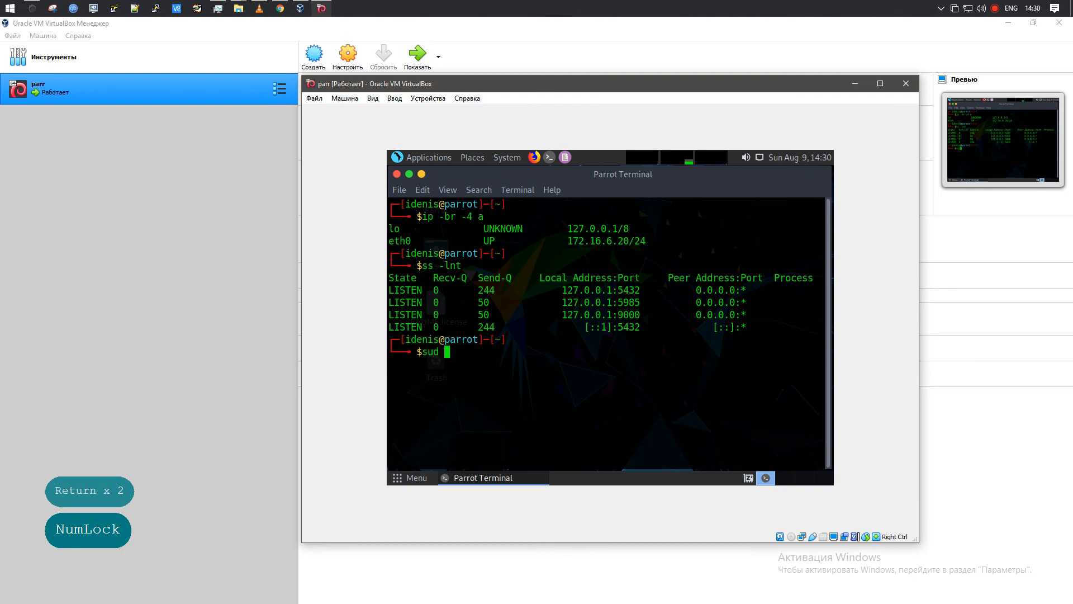
{"action": "type", "text": " -i"}
{"action": "key", "text": "Return"}
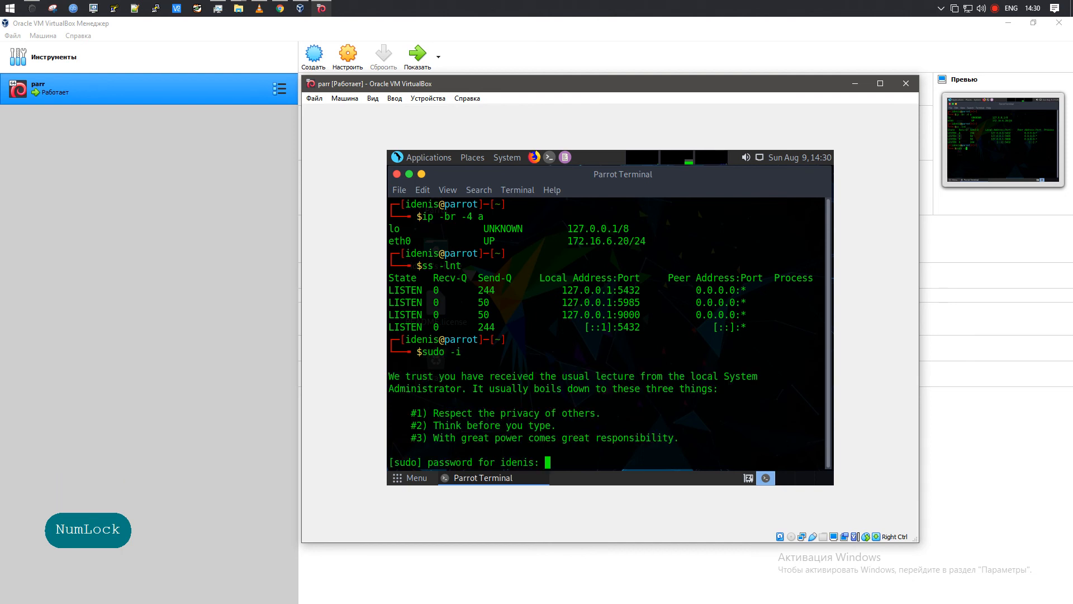
{"action": "key", "text": "Return"}
{"action": "key", "text": "Return"}
{"action": "key", "text": "Return"}
Install the openssh-server package with apt
{"action": "type", "text": "a"}
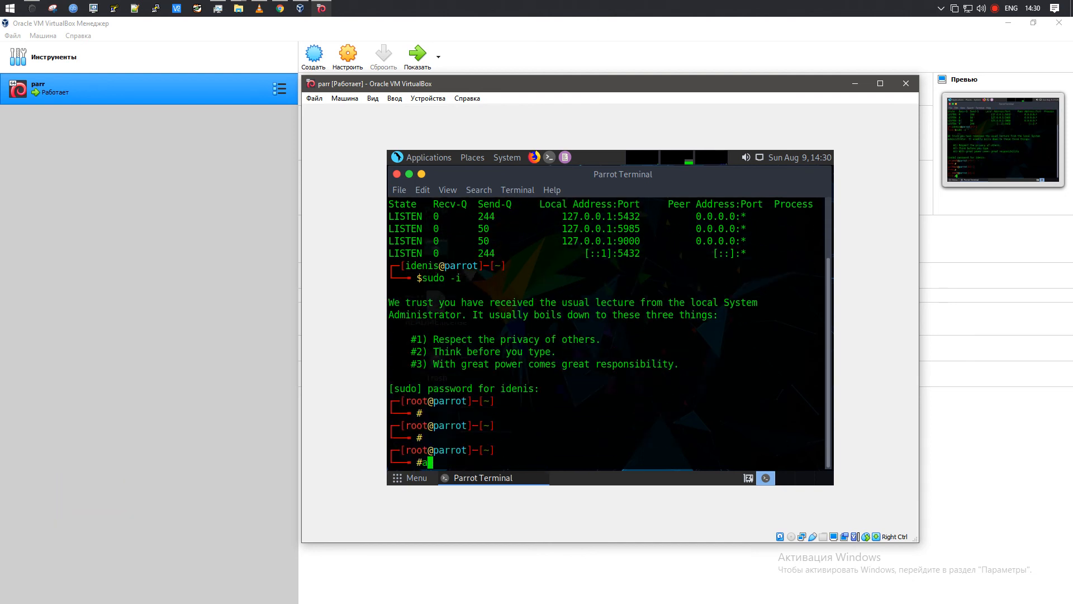
{"action": "type", "text": "pt install openssh=se"}
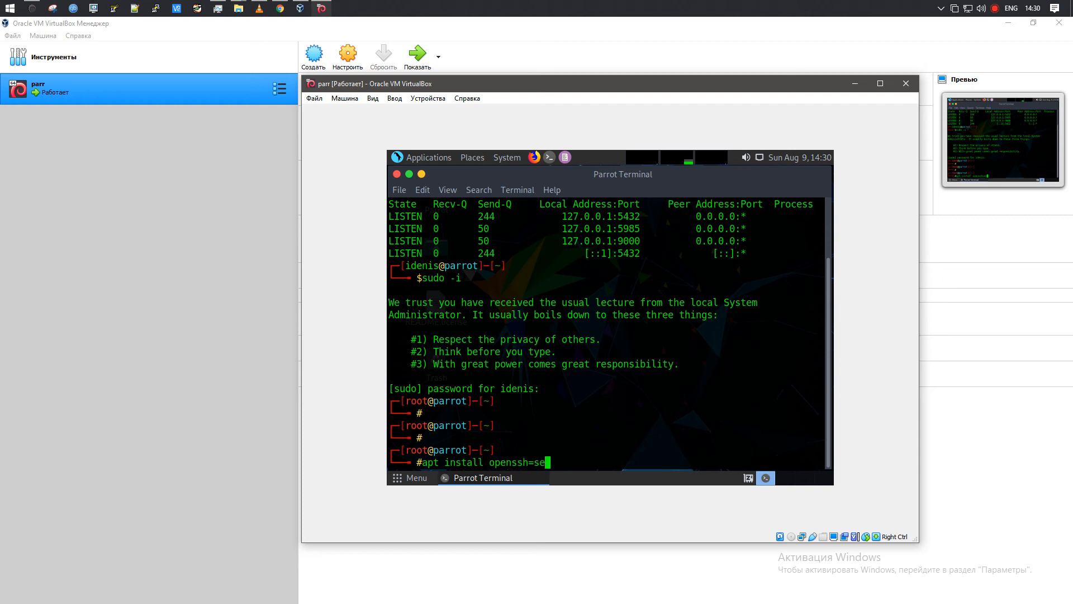
{"action": "key", "text": "BackSpace"}
{"action": "type", "text": "-server"}
{"action": "key", "text": "Return"}
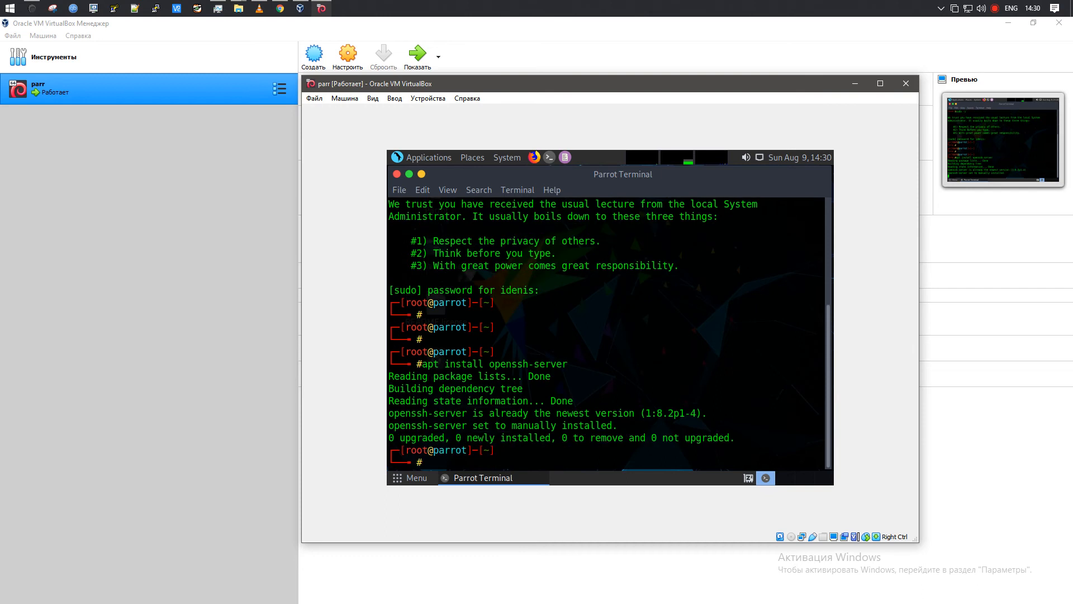
Open /etc/ssh/sshd_config in vi, review the SSH server settings, and quit without editing
{"action": "key", "text": "Return"}
{"action": "key", "text": "Return"}
{"action": "type", "text": "vi"}
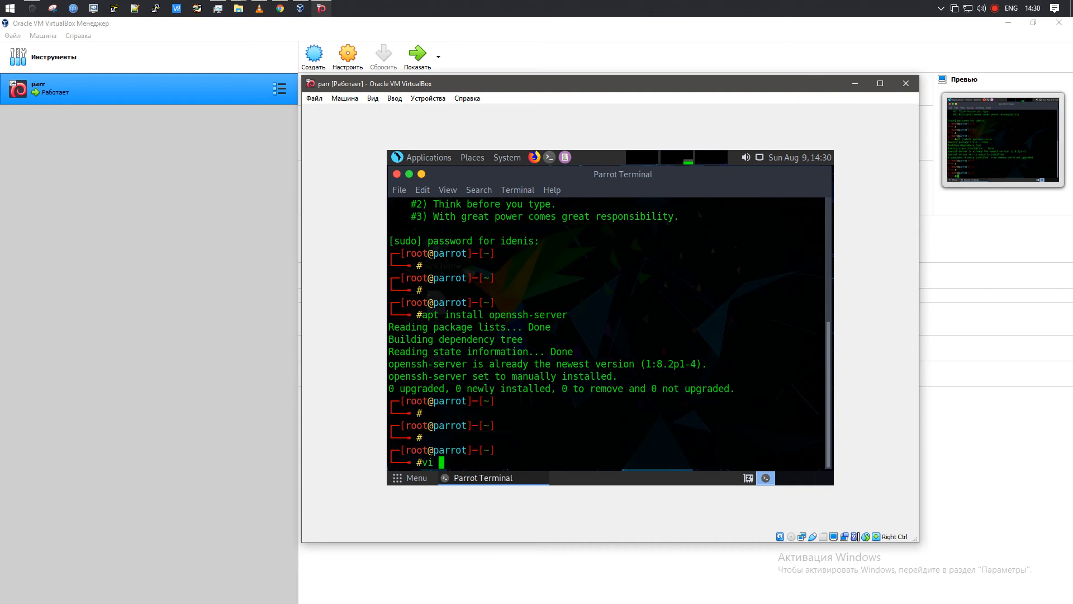
{"action": "type", "text": " /etc/ssh/sshd_config"}
{"action": "key", "text": "Return"}
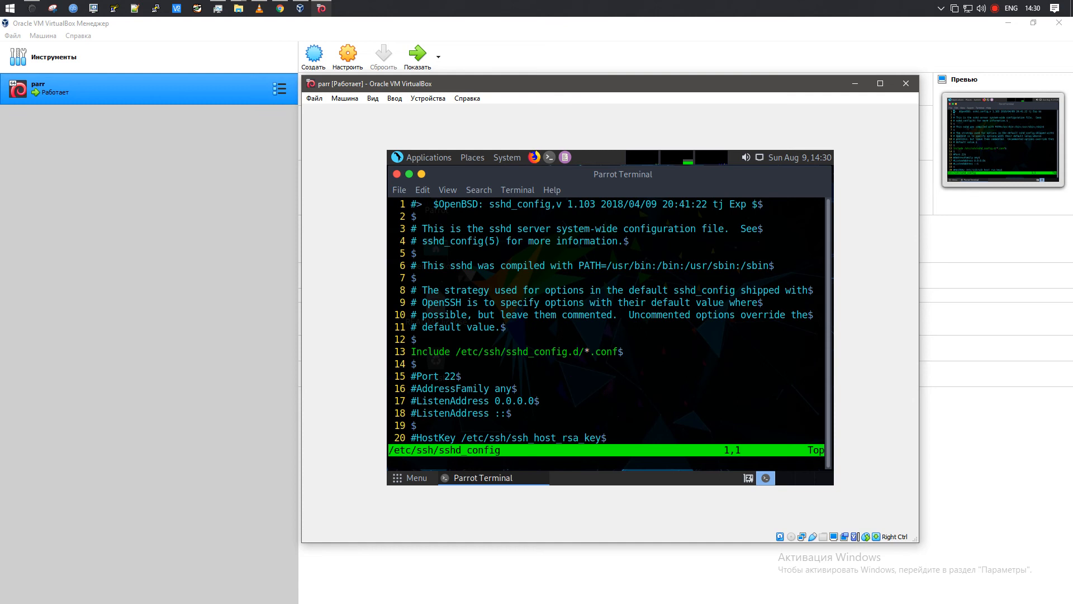
{"action": "key", "text": "Page_Down"}
{"action": "key", "text": "shift"}
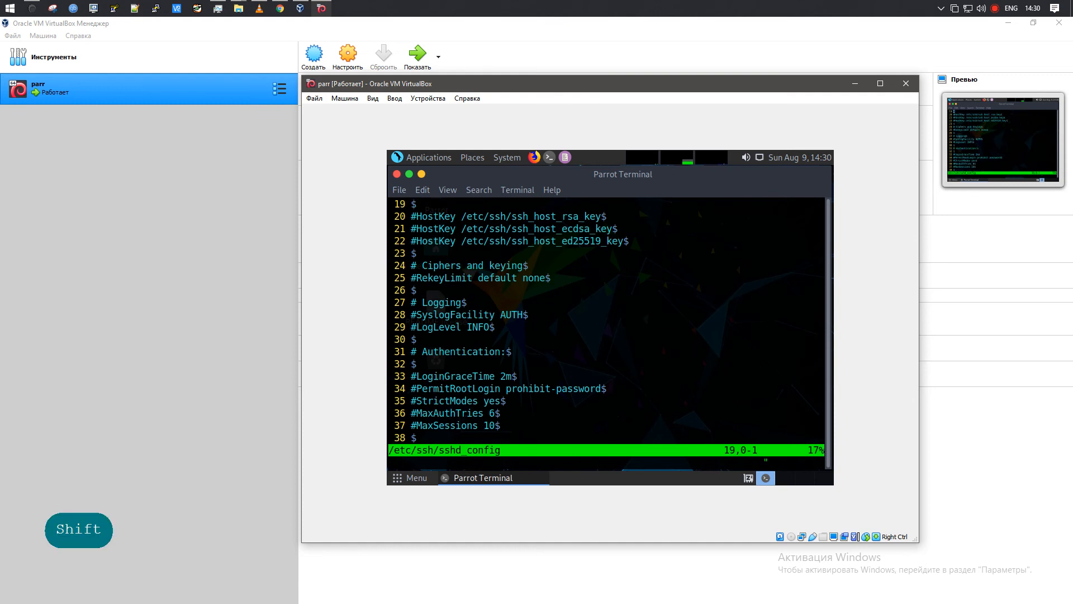
{"action": "key", "text": "shift+apostrophe"}
{"action": "key", "text": "q"}
{"action": "key", "text": "shift+apostrophe"}
{"action": "type", "text": "q"}
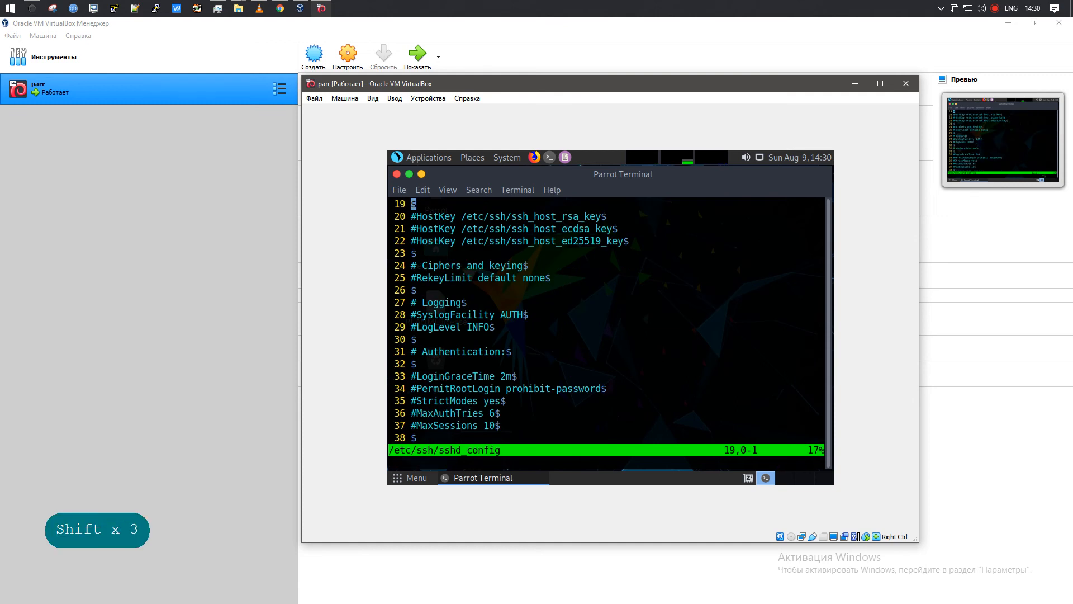
{"action": "type", "text": ":q"}
{"action": "key", "text": "Return"}
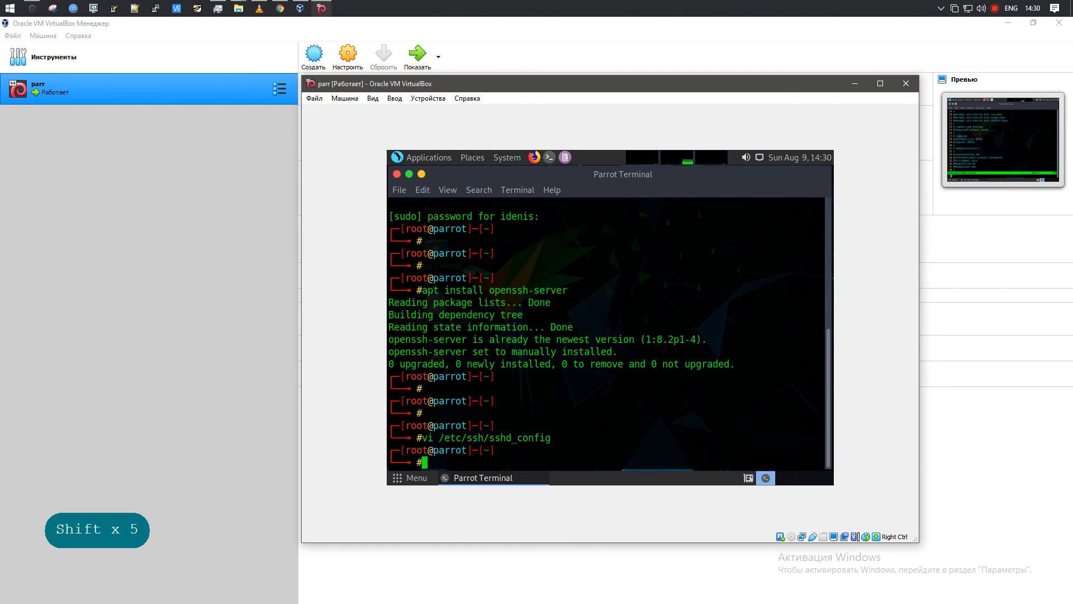
Check the SSH server's status with systemctl, querying first the sshd unit and then the ssh unit
{"action": "key", "text": "Return"}
{"action": "key", "text": "Return"}
{"action": "key", "text": "Return"}
{"action": "type", "text": "systemc"}
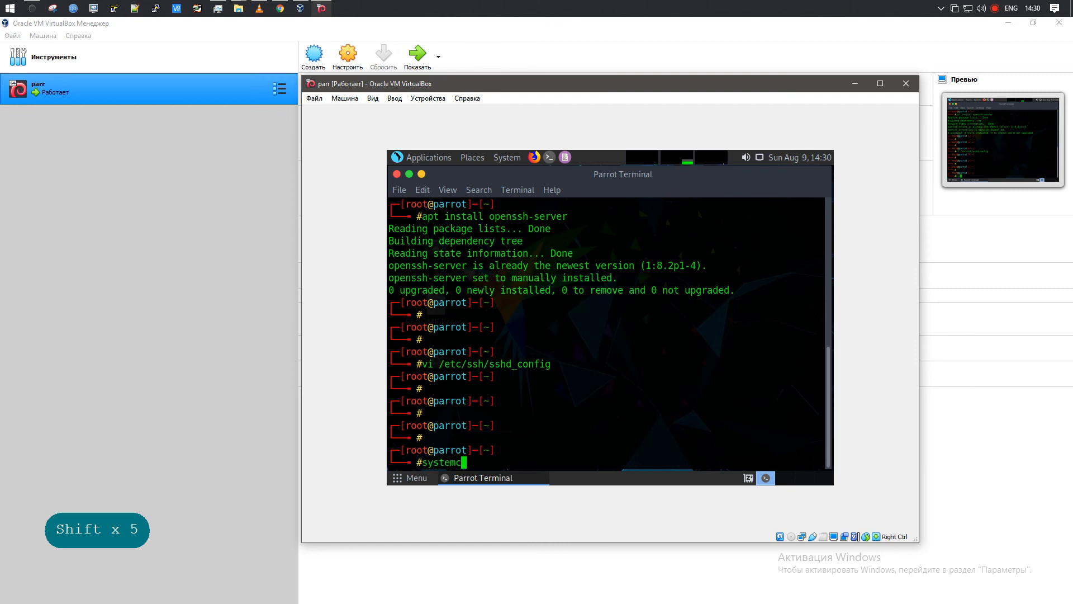
{"action": "type", "text": "tl status sshd"}
{"action": "key", "text": "Return"}
{"action": "key", "text": "Up"}
{"action": "key", "text": "BackSpace"}
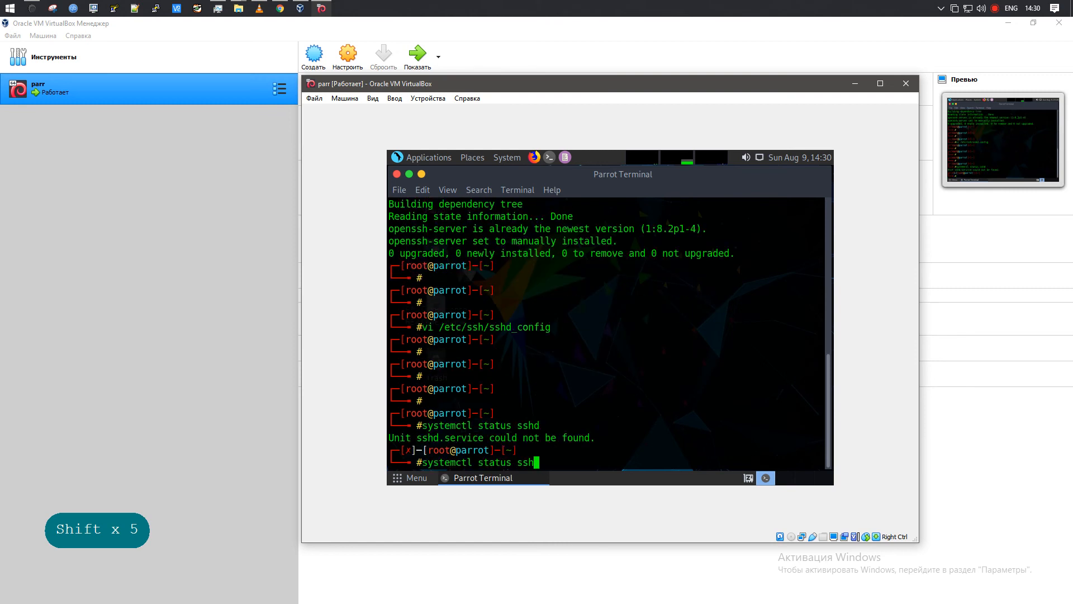
{"action": "key", "text": "Return"}
{"action": "key", "text": "q"}
Enable and immediately start the ssh service with systemctl enable --now ssh
{"action": "key", "text": "Up"}
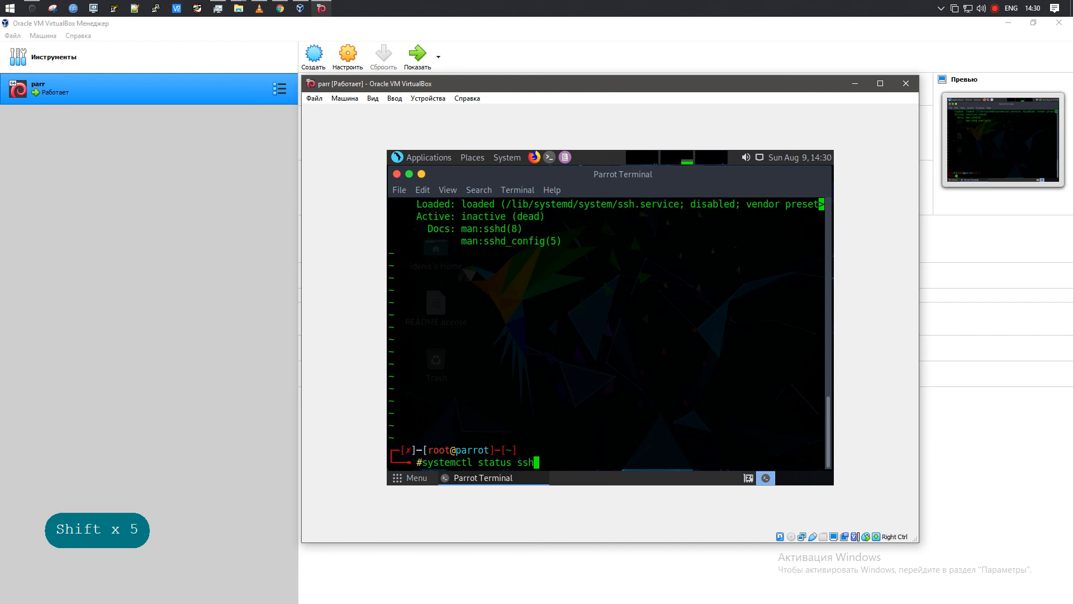
{"action": "key", "text": "Left"}
{"action": "key", "text": "Left"}
{"action": "key", "text": "Left"}
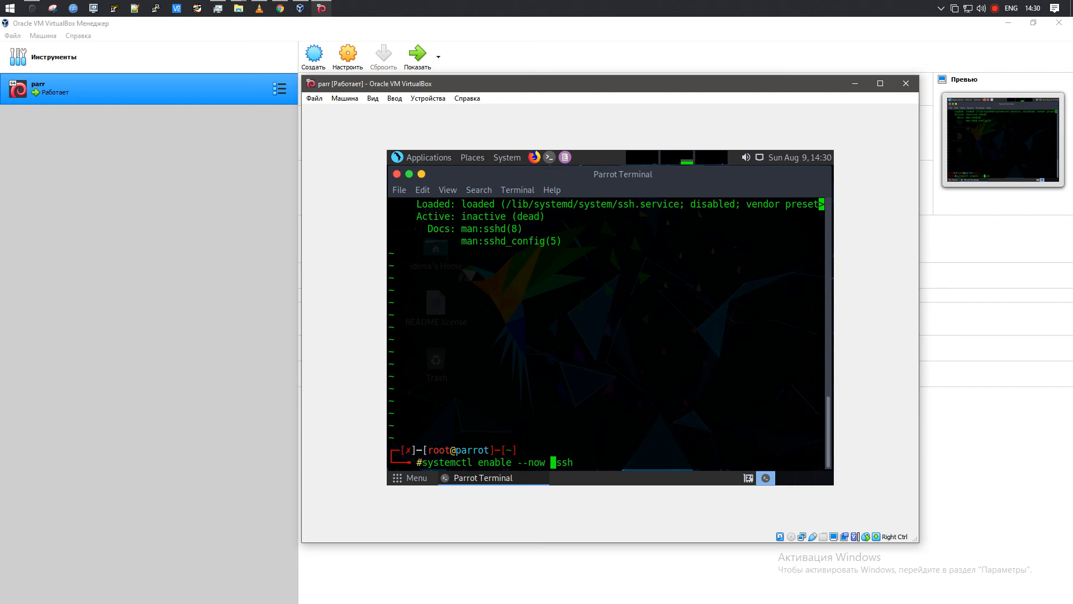
{"action": "key", "text": "Return"}
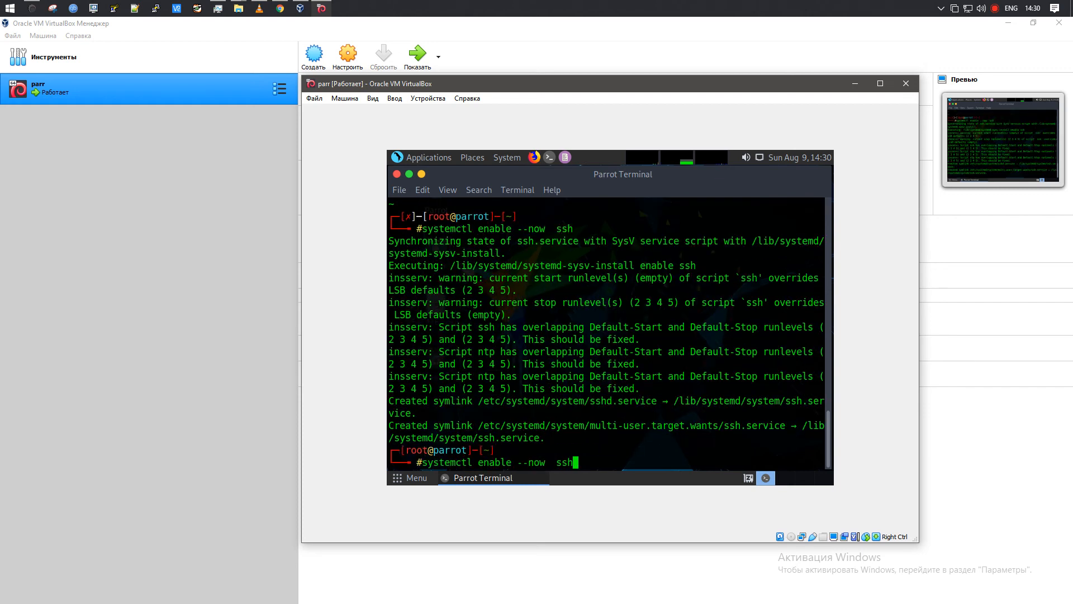
Check the ssh service status with systemctl and list the listening TCP sockets with ss -lnt
{"action": "key", "text": "Left"}
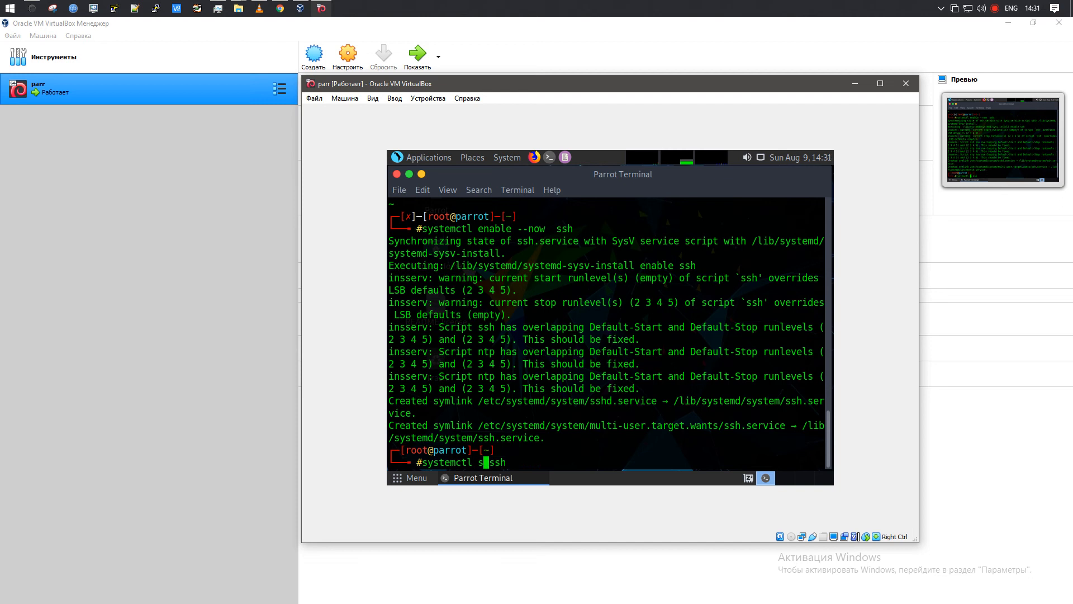
{"action": "key", "text": "Return"}
{"action": "key", "text": "Return"}
{"action": "key", "text": "Return"}
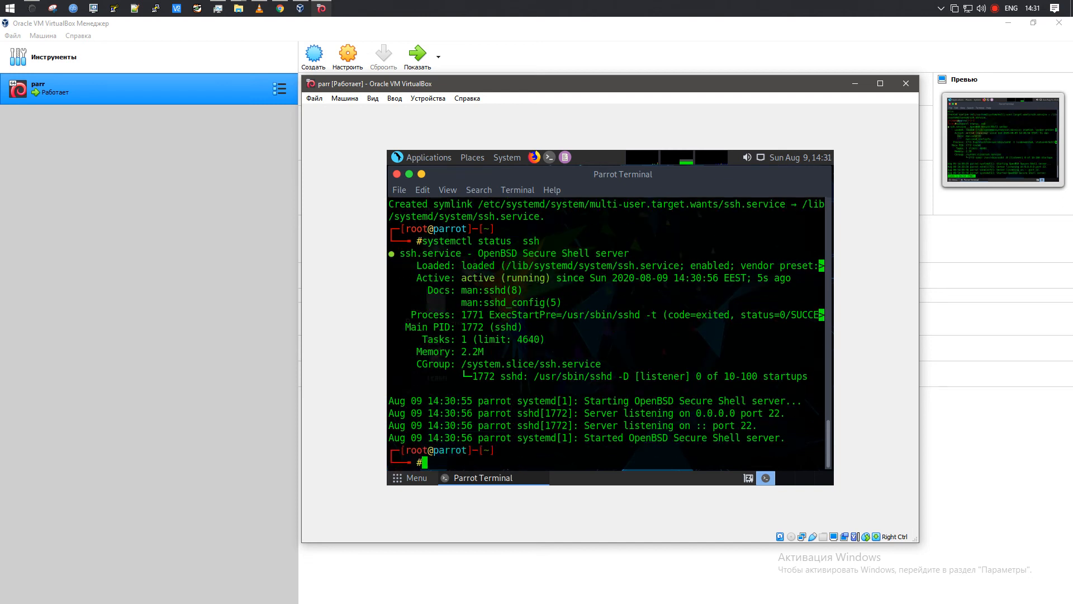
{"action": "type", "text": "ss -"}
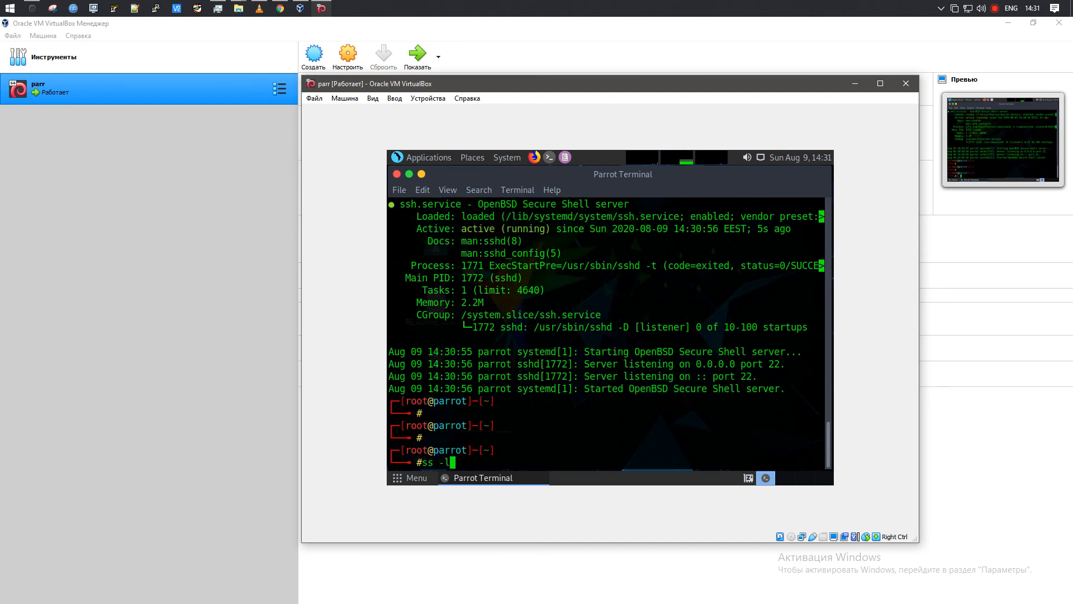
{"action": "type", "text": "lnt"}
{"action": "key", "text": "Return"}
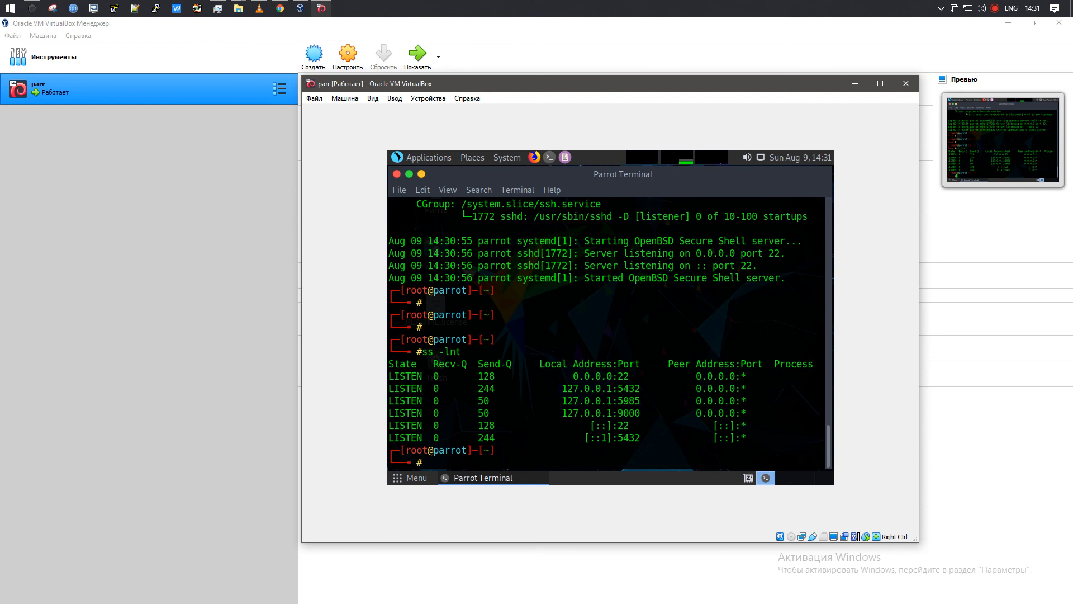
Switch to PuTTY, open an SSH session to 127.0.0.1 on port 22, and confirm its connection prompt
{"action": "left_click", "coordinate": [156, 8]}
{"action": "key", "text": "Num_Lock"}
{"action": "left_click_drag", "start_coordinate": [519, 187], "coordinate": [205, 231]}
{"action": "type", "text": "127.0.0.1"}
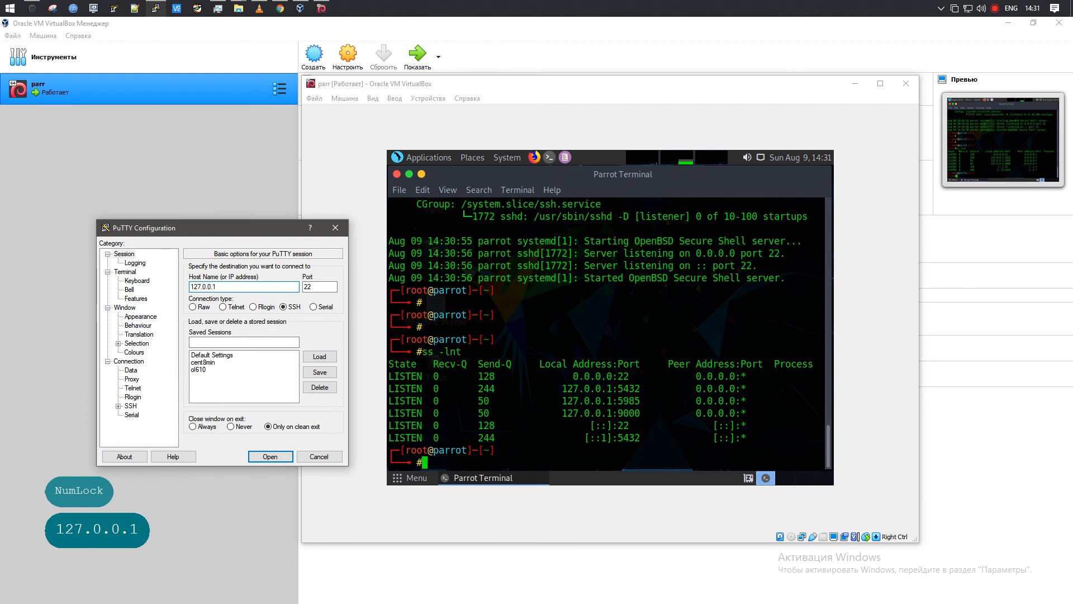
{"action": "key", "text": "Return"}
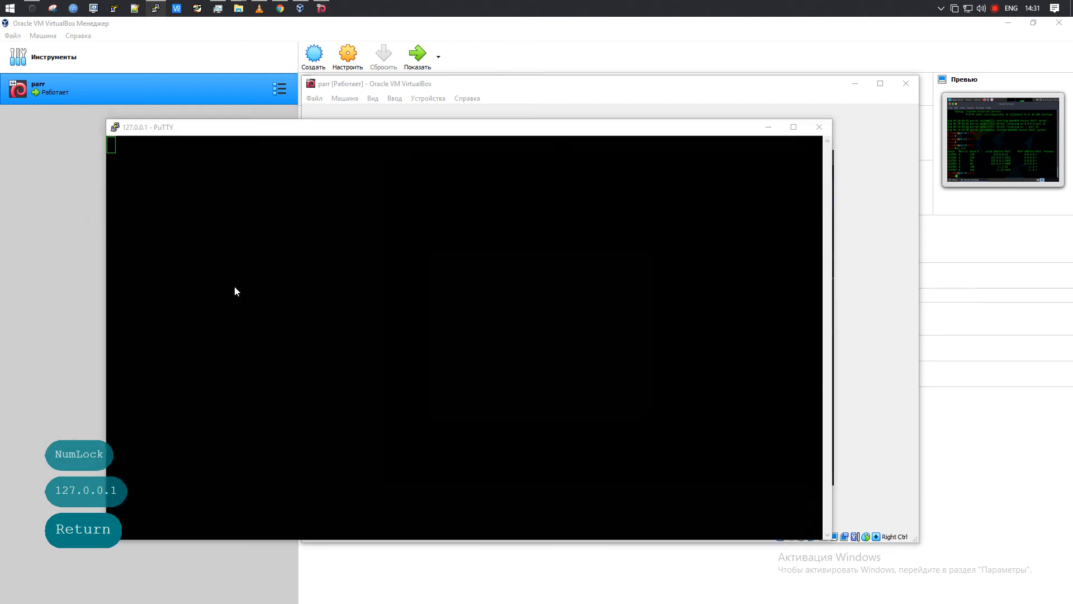
{"action": "key", "text": "Left"}
{"action": "key", "text": "Left"}
{"action": "key", "text": "Return"}
Log in to the SSH session with the account's username and password
{"action": "type", "text": "ideni"}
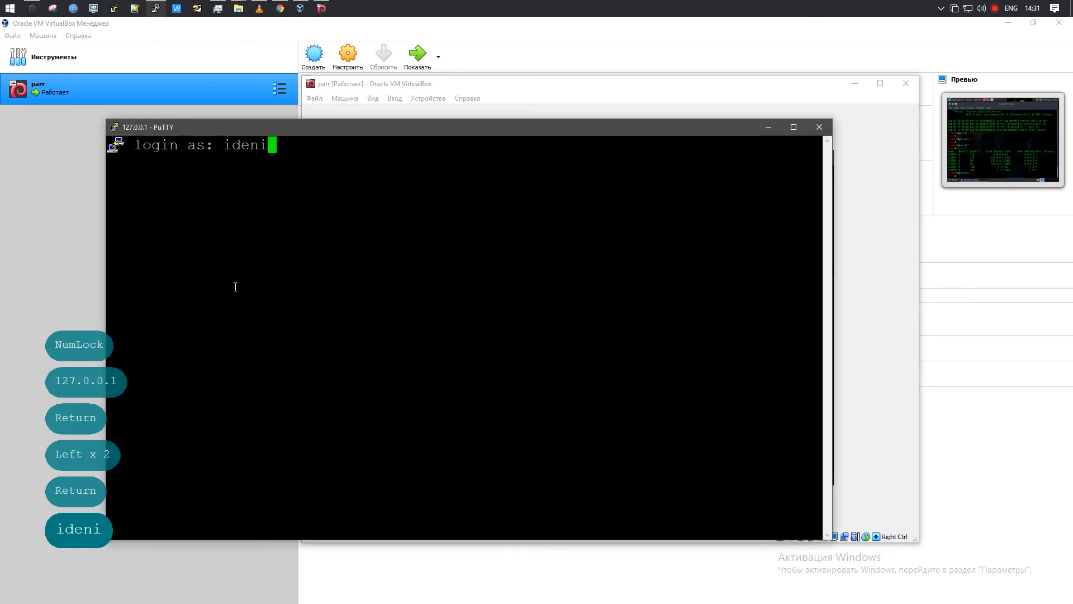
{"action": "type", "text": "s"}
{"action": "key", "text": "Return"}
{"action": "type", "text": "`"}
{"action": "key", "text": "Return"}
{"action": "key", "text": "Return"}
{"action": "key", "text": "Return"}
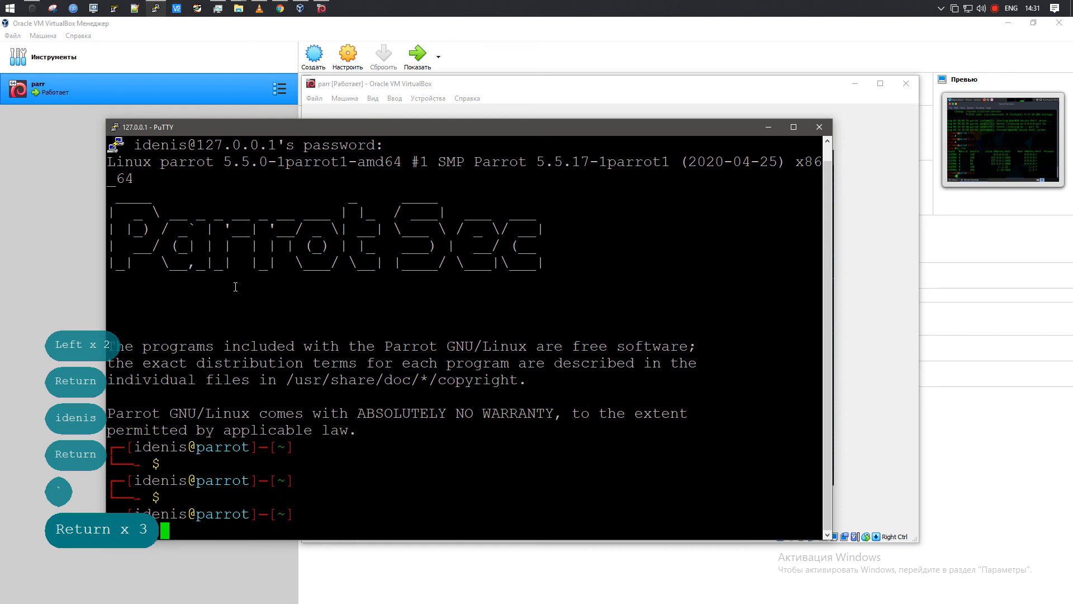
Refresh the package lists with sudo apt update, entering the account password
{"action": "type", "text": "sudo a"}
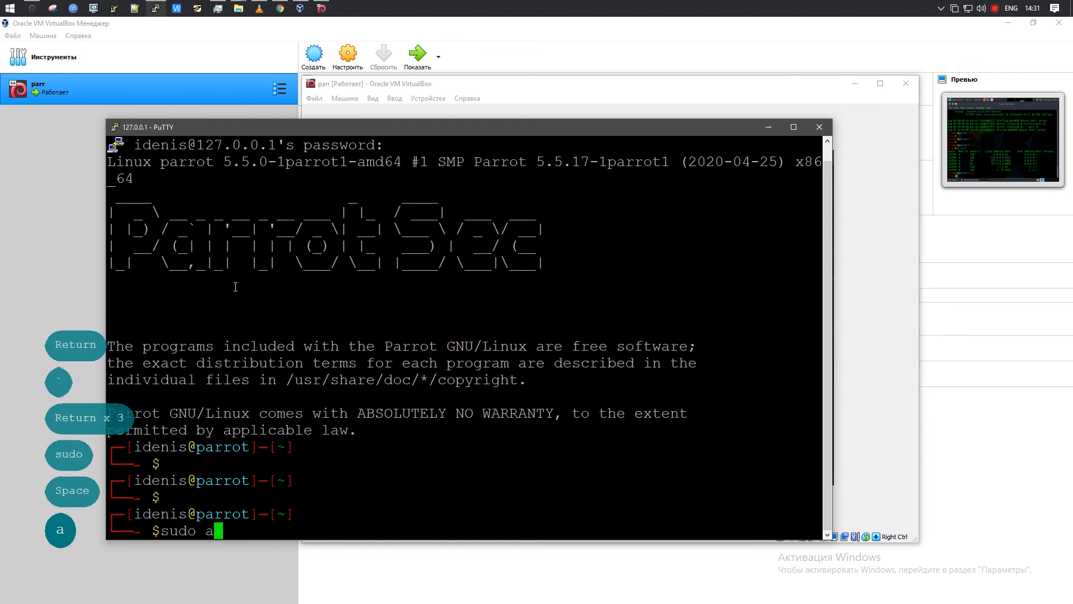
{"action": "type", "text": "pt upoda"}
{"action": "key", "text": "BackSpace"}
{"action": "key", "text": "BackSpace"}
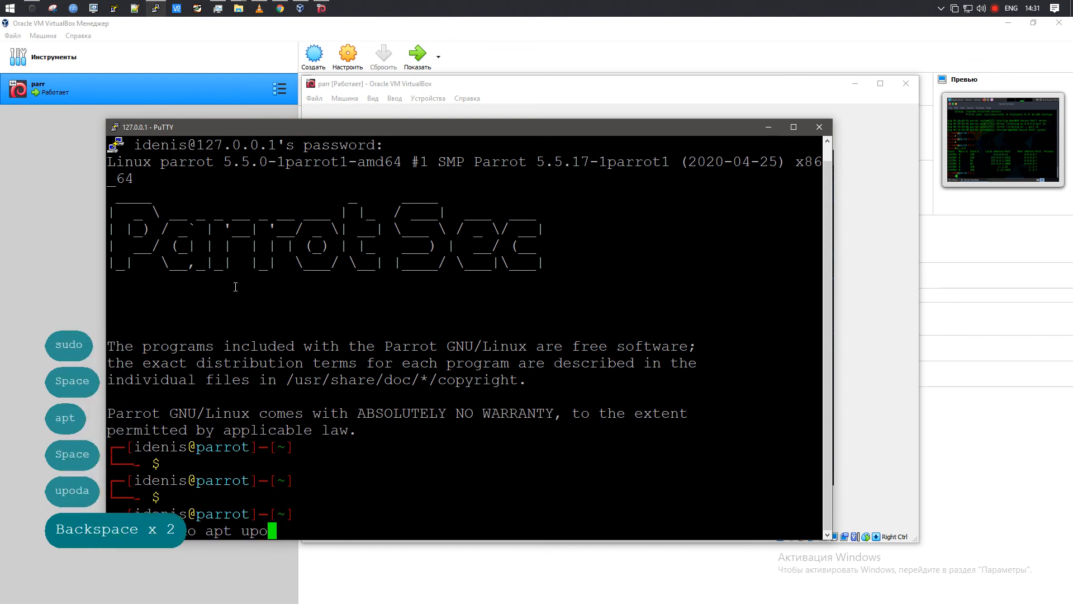
{"action": "type", "text": "date"}
{"action": "key", "text": "Return"}
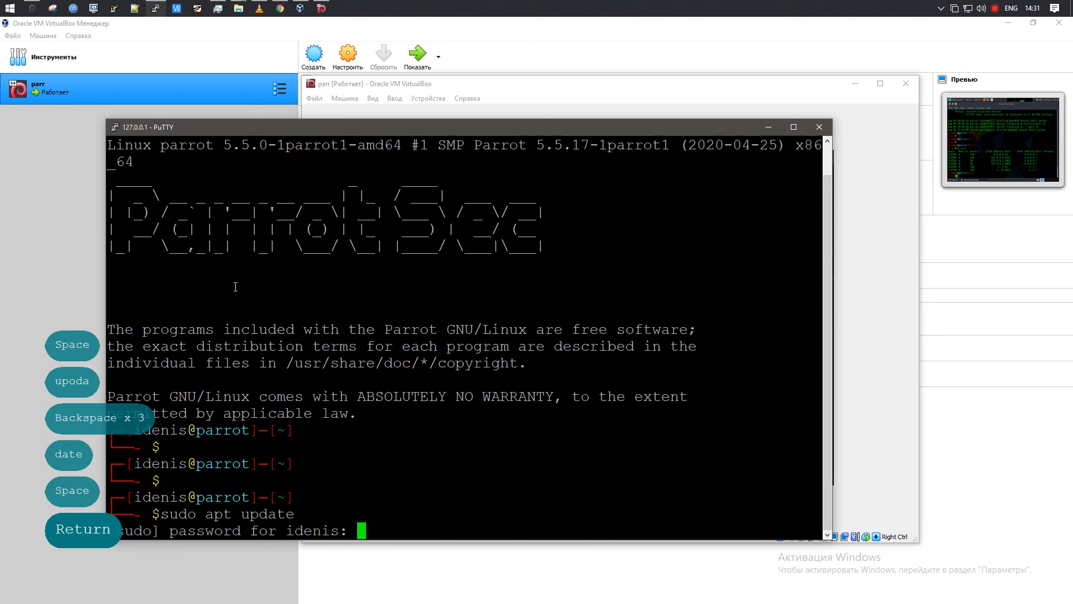
{"action": "type", "text": "`"}
{"action": "key", "text": "Return"}
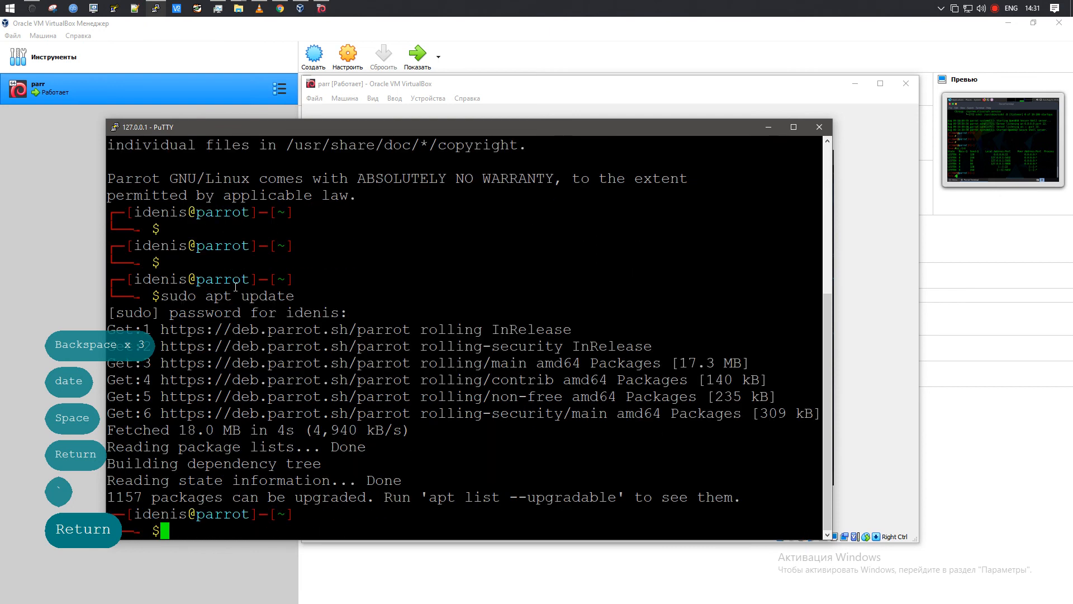
Start a full system upgrade with sudo apt full-upgrade and confirm the package changes
{"action": "key", "text": "Up"}
{"action": "key", "text": "BackSpace"}
{"action": "key", "text": "BackSpace"}
{"action": "key", "text": "BackSpace"}
{"action": "key", "text": "BackSpace"}
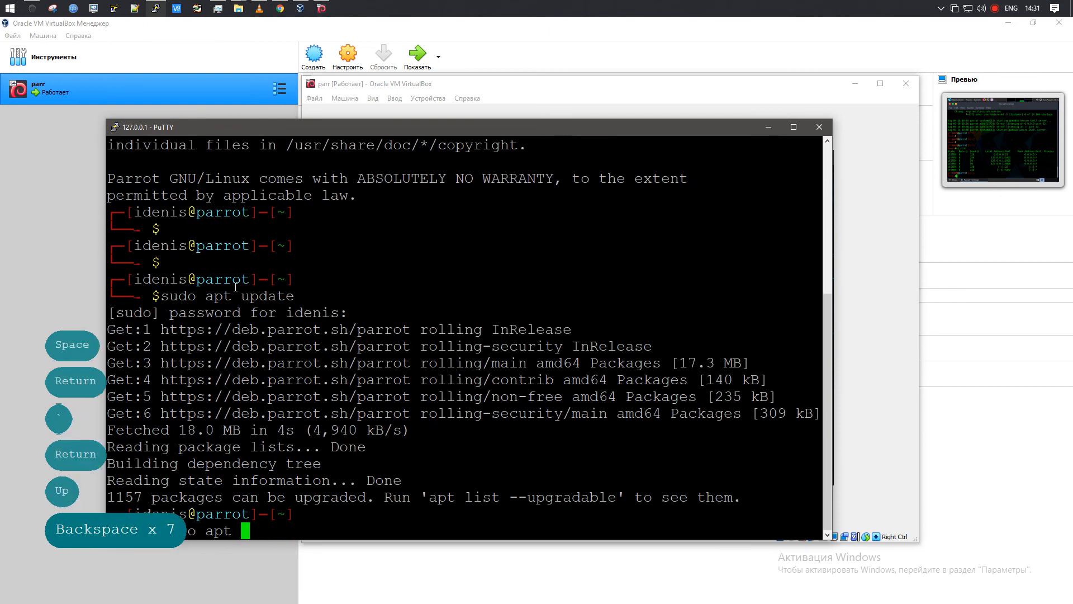
{"action": "type", "text": "full"}
{"action": "key", "text": "Tab"}
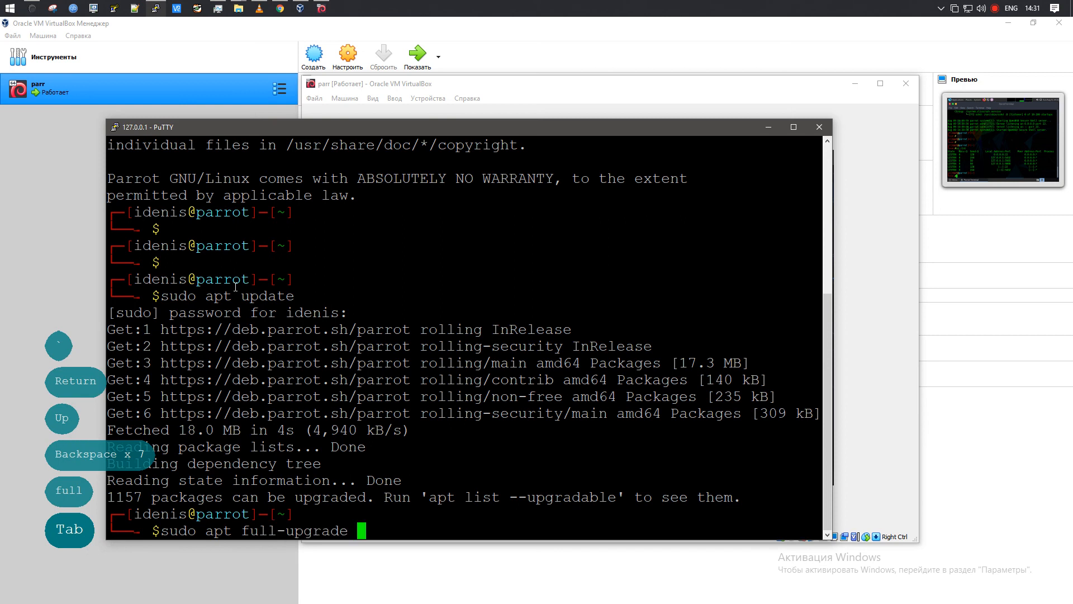
{"action": "key", "text": "Return"}
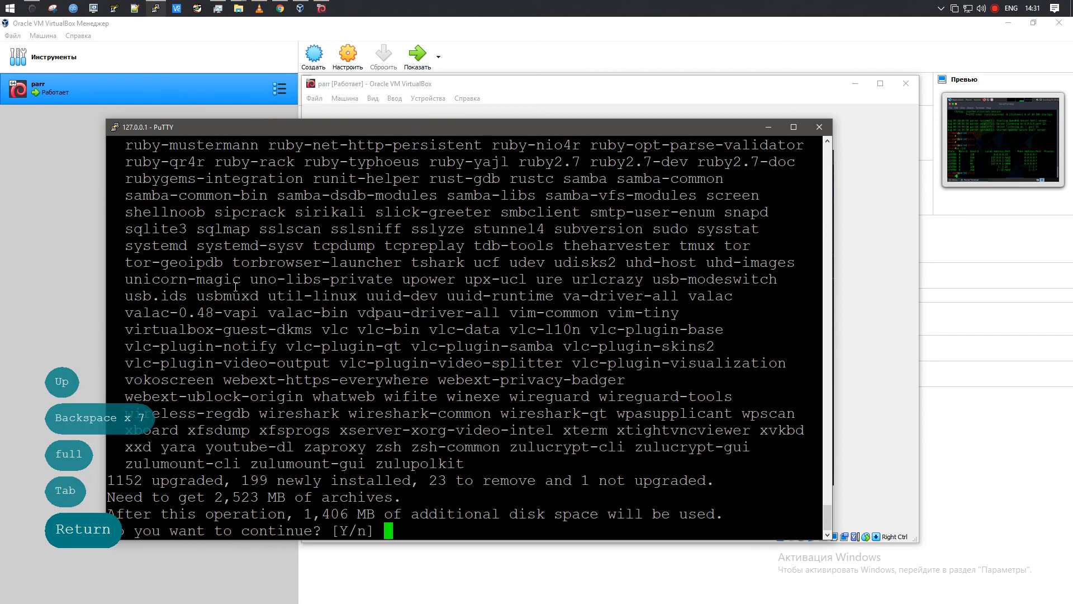
{"action": "key", "text": "Return"}
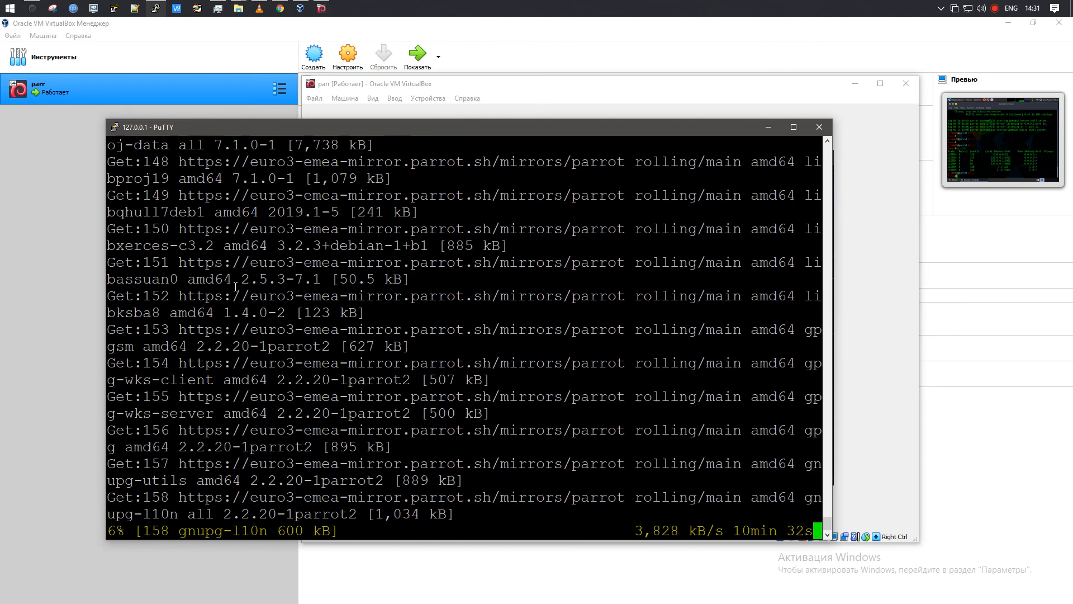
Bring the virtual machine beside the SSH session and examine its application categories, including Privacy, Internet, Pentesting, Programming and System Tools
{"action": "left_click_drag", "start_coordinate": [669, 133], "coordinate": [582, 182]}
{"action": "left_click_drag", "start_coordinate": [617, 83], "coordinate": [671, 56]}
{"action": "left_click", "coordinate": [501, 133]}
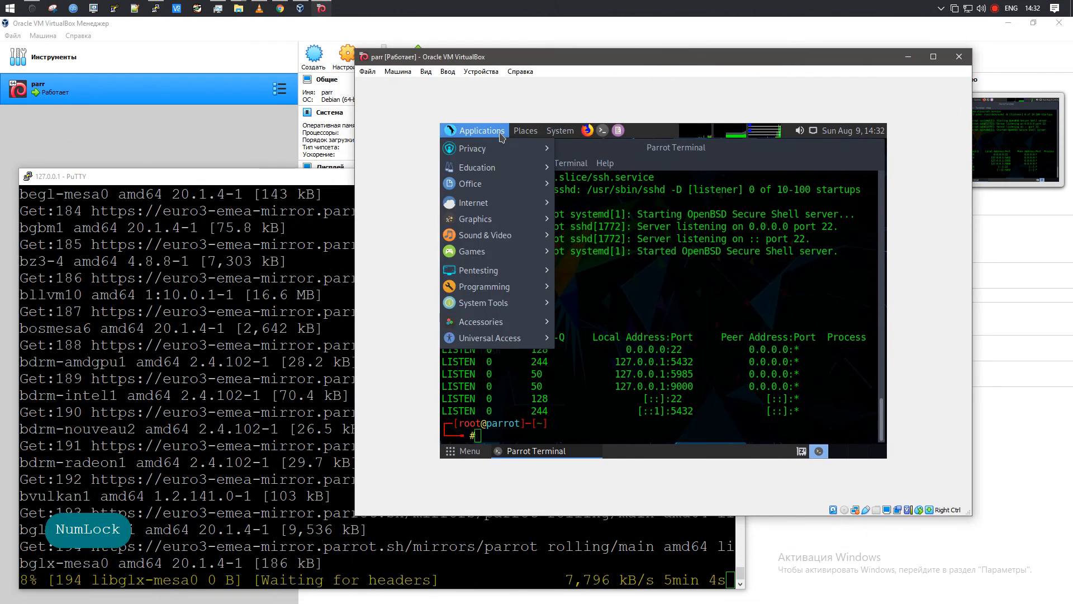
{"action": "mouse_move", "coordinate": [501, 209]}
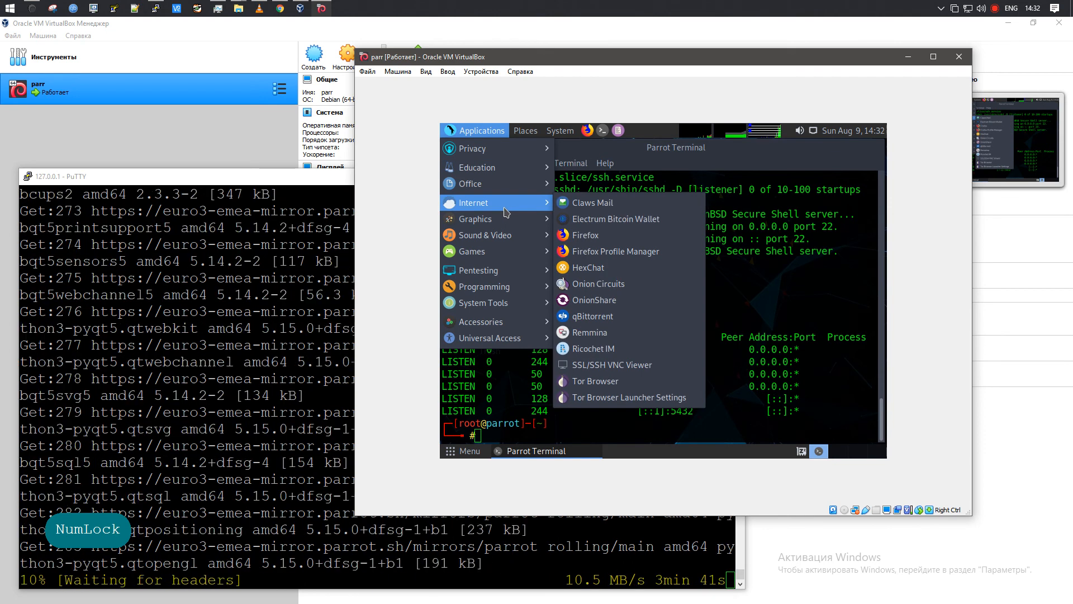
{"action": "mouse_move", "coordinate": [503, 151]}
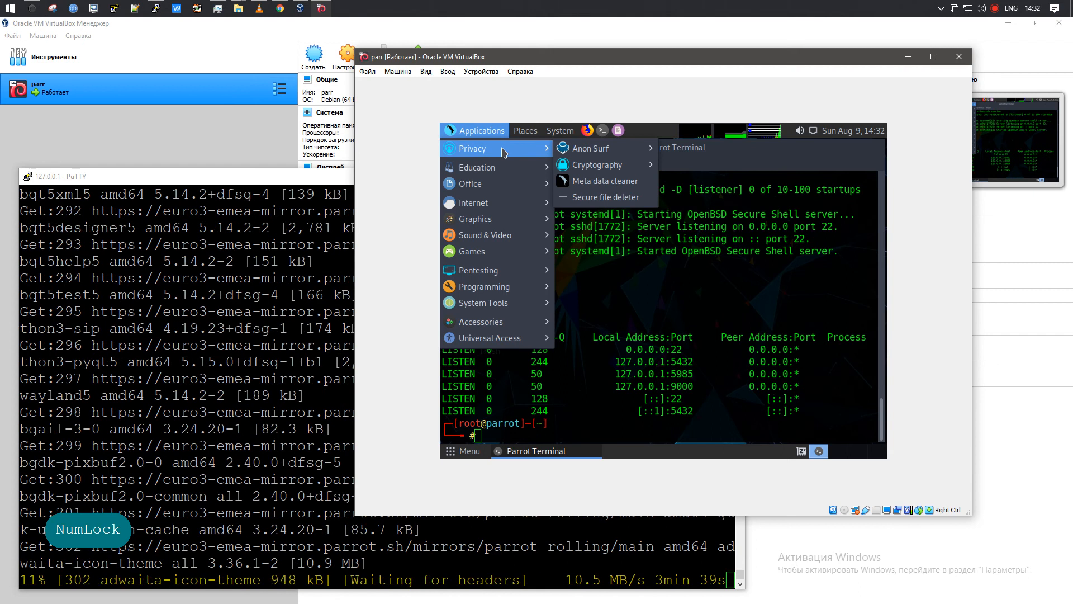
{"action": "mouse_move", "coordinate": [597, 158]}
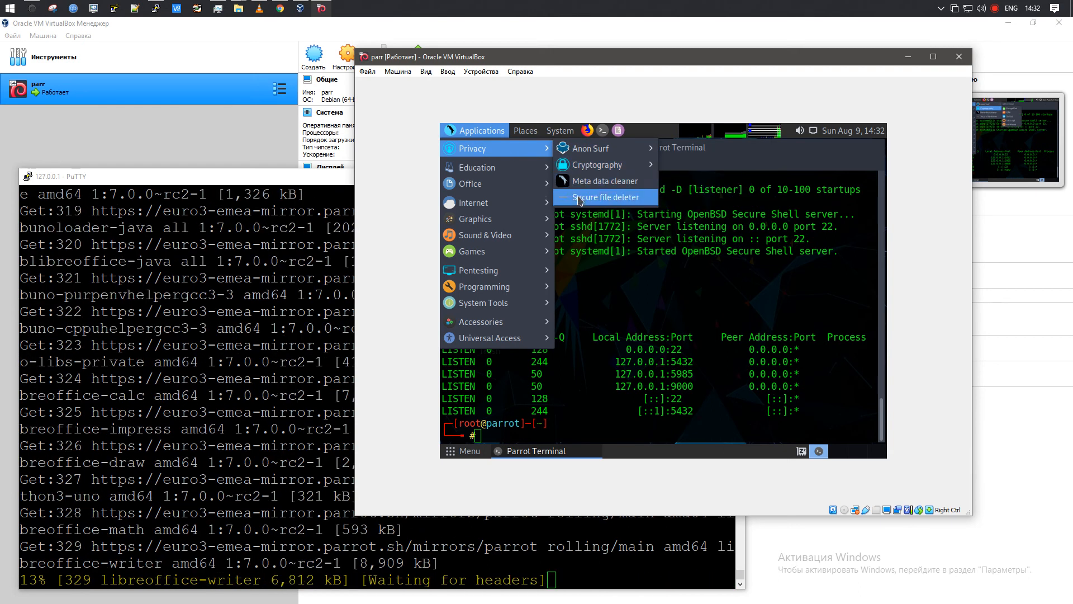
{"action": "mouse_move", "coordinate": [514, 189]}
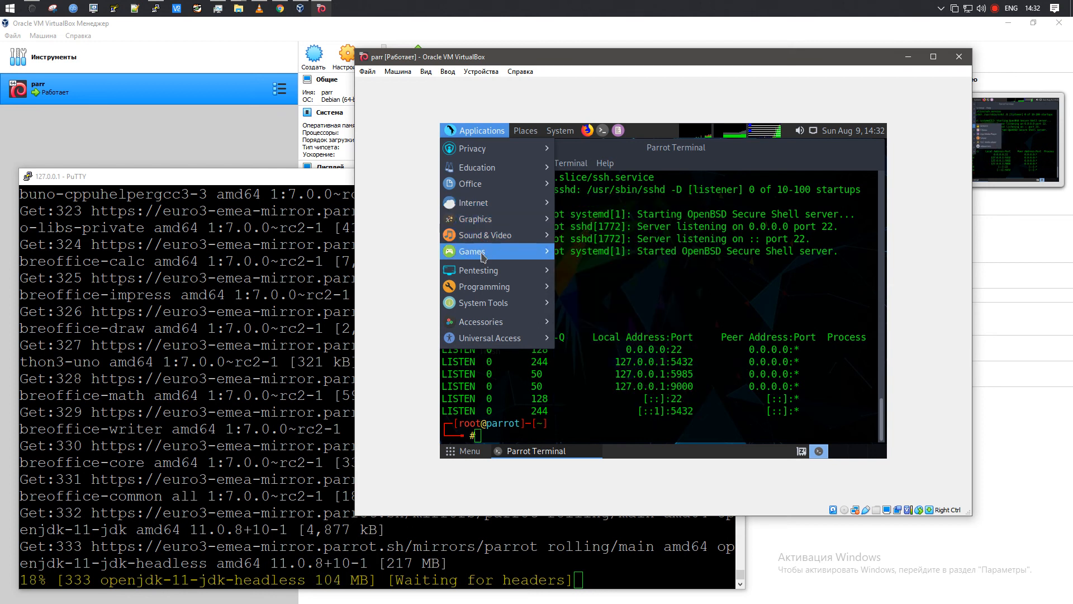
{"action": "mouse_move", "coordinate": [491, 275]}
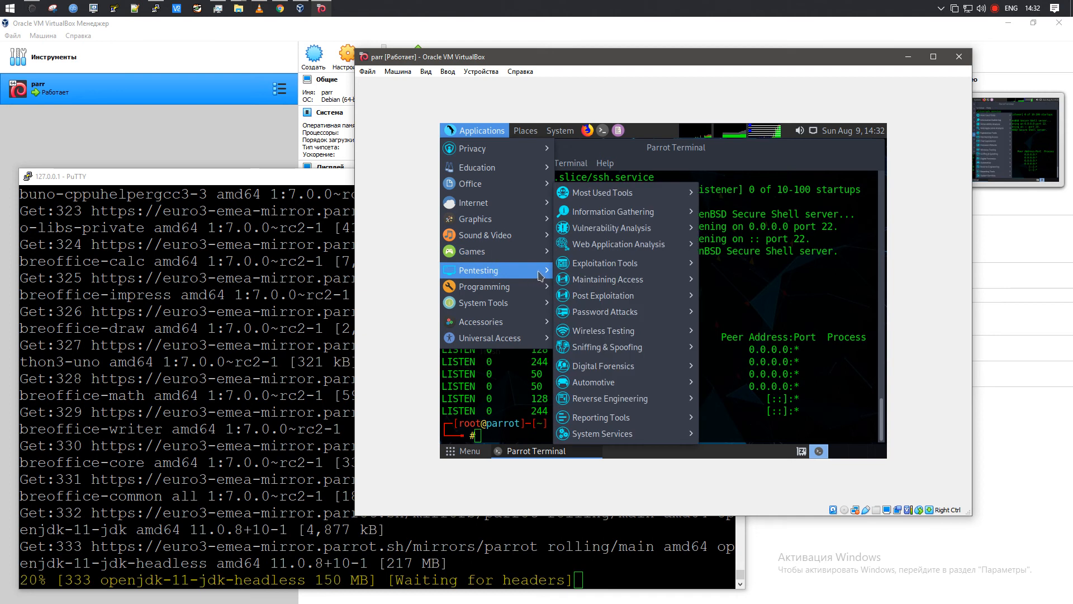
{"action": "mouse_move", "coordinate": [533, 288]}
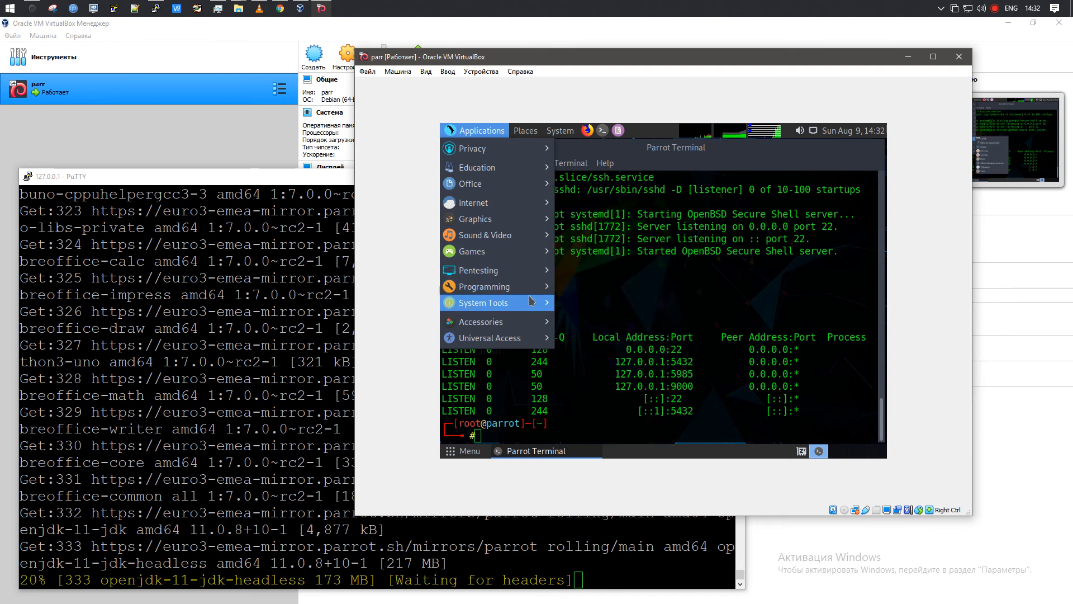
{"action": "scroll", "coordinate": [611, 297], "scroll_direction": "down", "scroll_amount": 9}
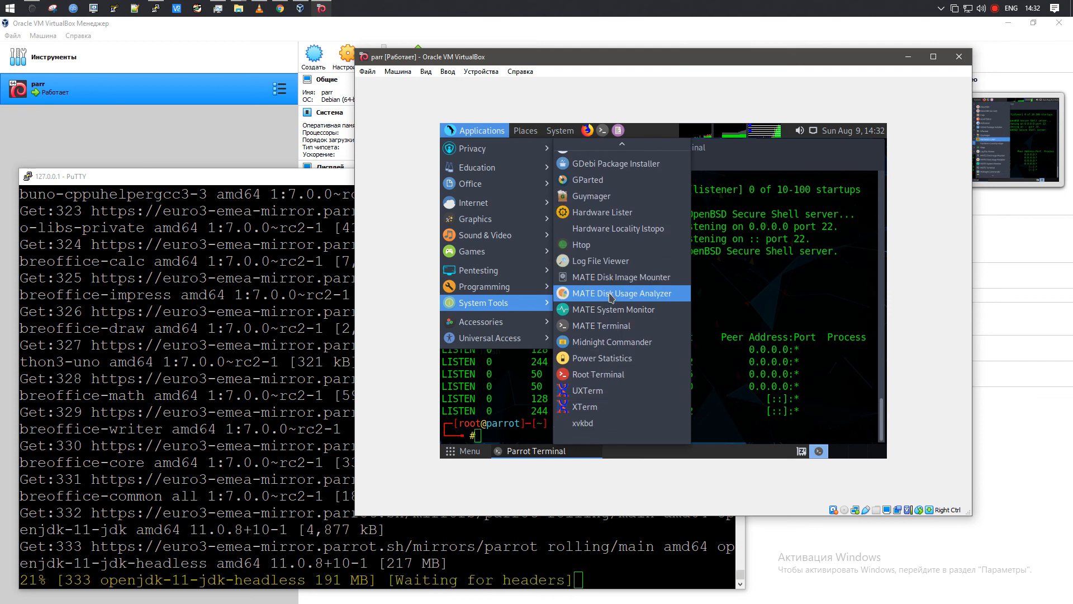
{"action": "mouse_move", "coordinate": [510, 320]}
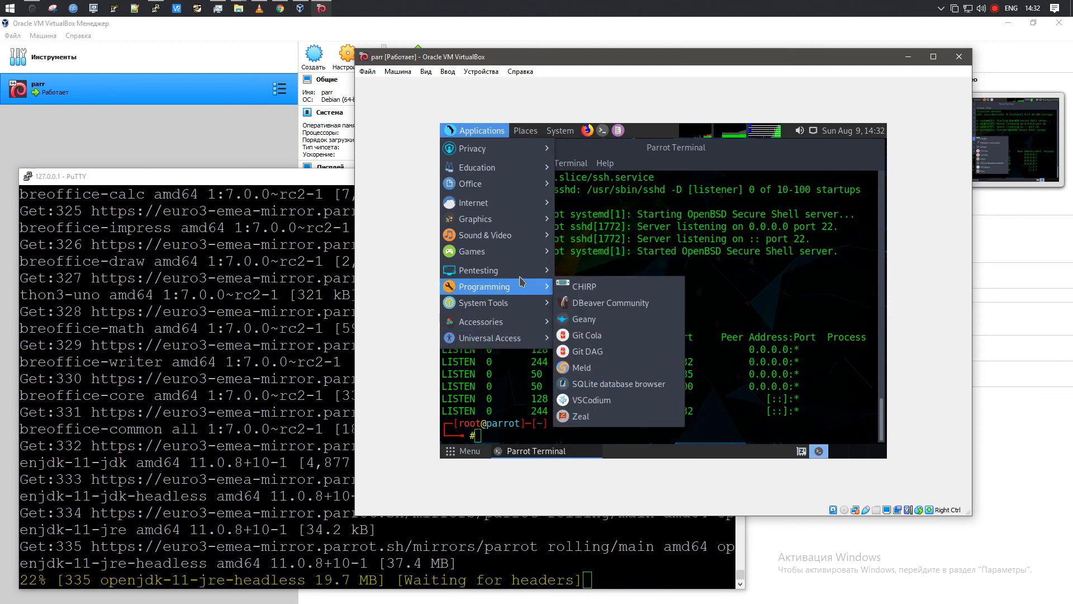
Launch Wireshark from the most used pentesting tools, authorize it with the administrative password, and select the eth0 interface
{"action": "mouse_move", "coordinate": [634, 195]}
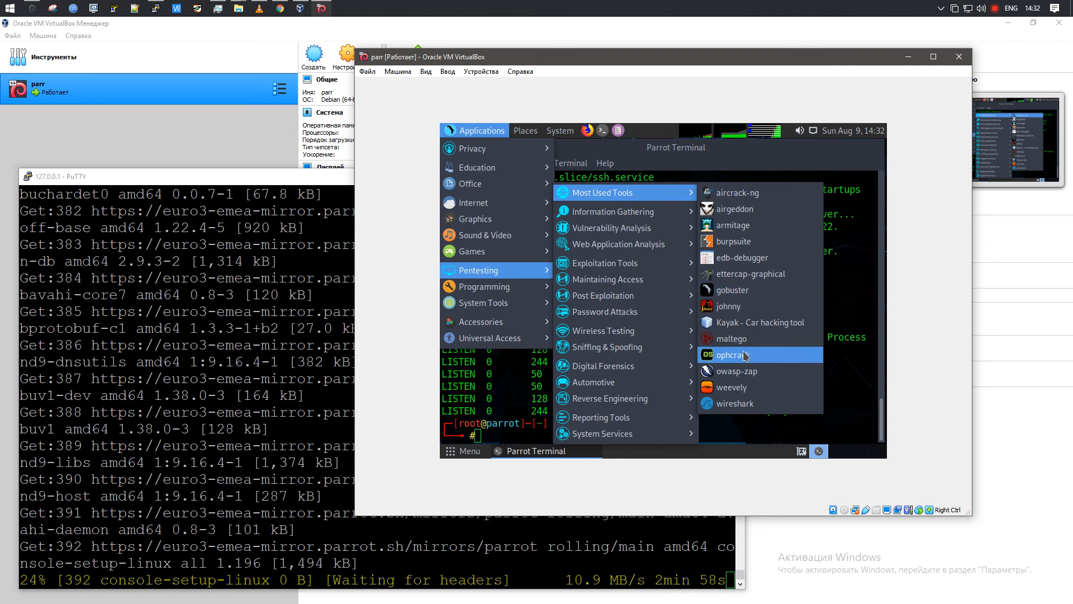
{"action": "left_click", "coordinate": [752, 408]}
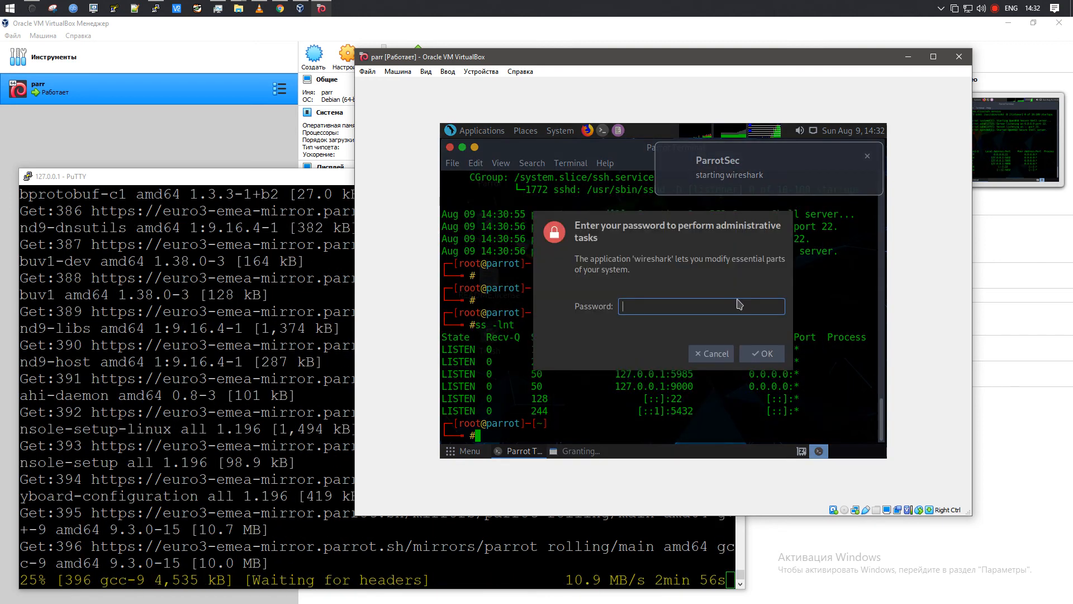
{"action": "type", "text": "••"}
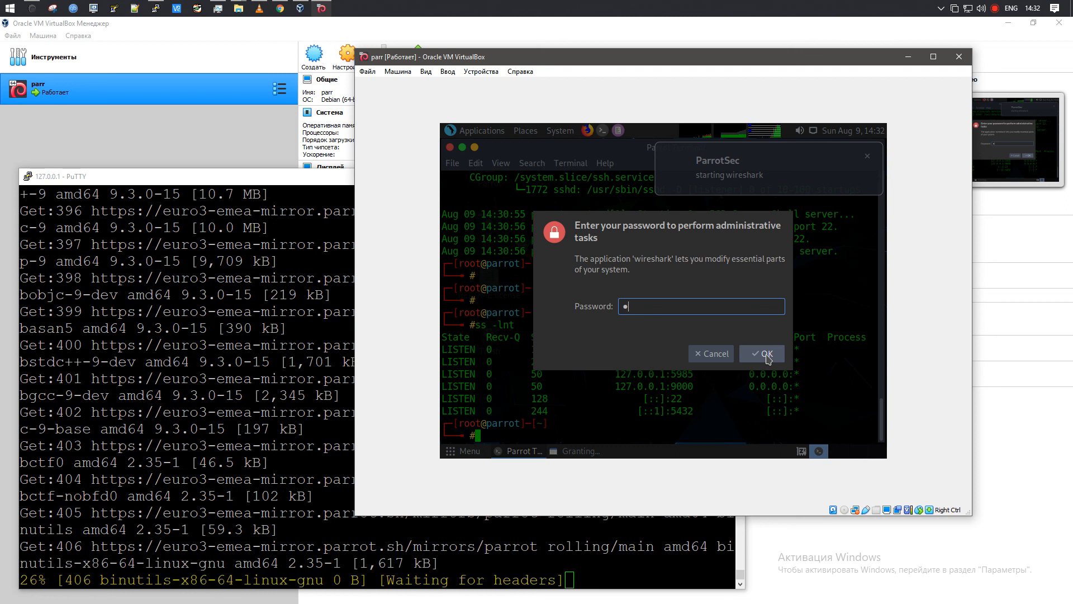
{"action": "left_click", "coordinate": [766, 356]}
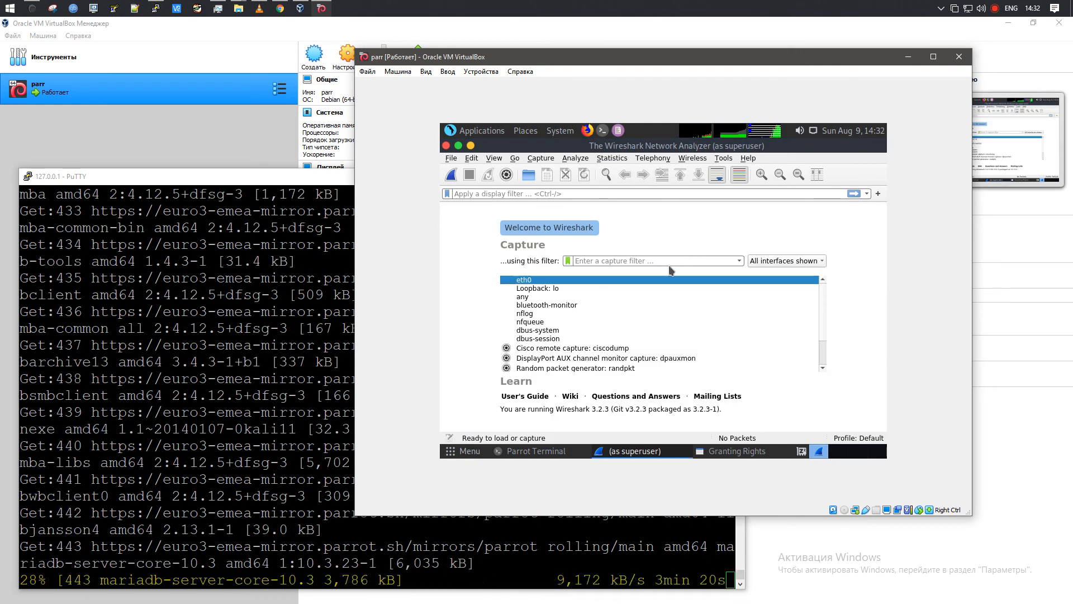
{"action": "left_click", "coordinate": [658, 279]}
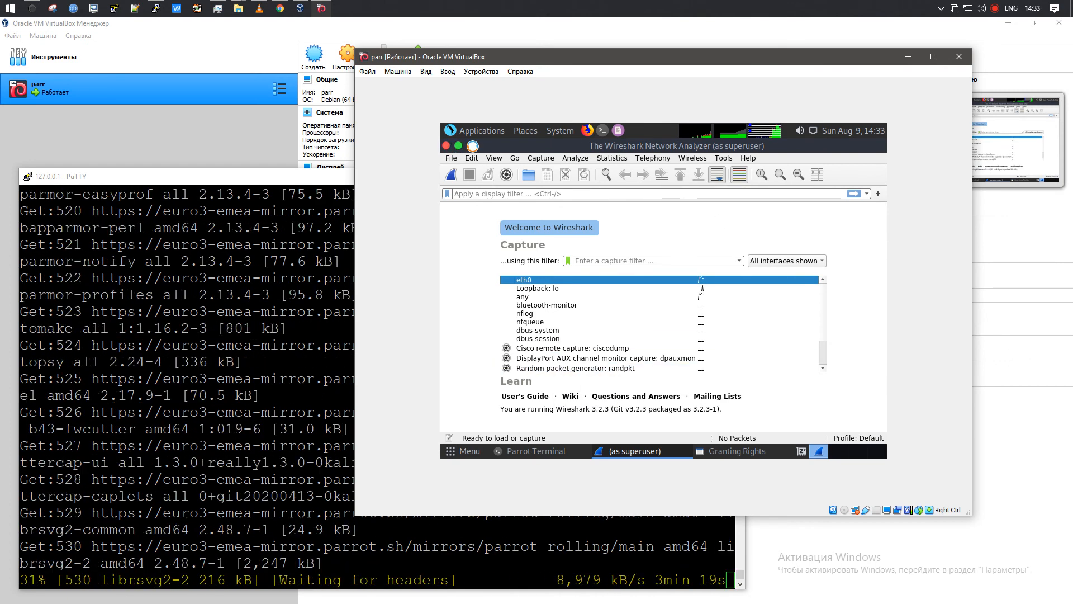
Minimize Wireshark and start monitoring SSH traffic in the Parrot terminal with tcpdump port 22
{"action": "left_click", "coordinate": [473, 147]}
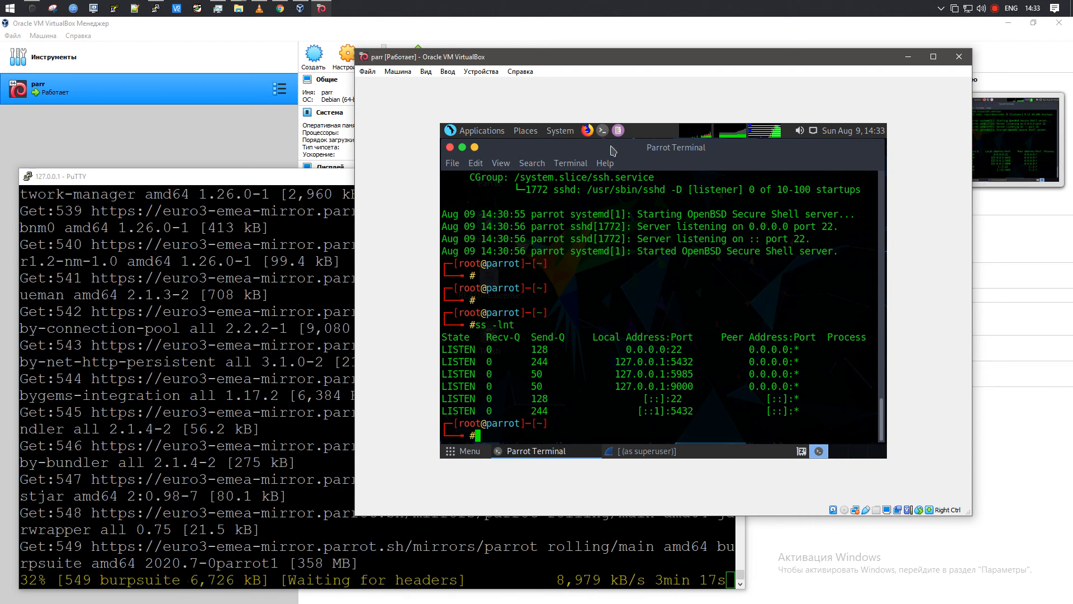
{"action": "left_click", "coordinate": [673, 452]}
{"action": "left_click", "coordinate": [672, 452]}
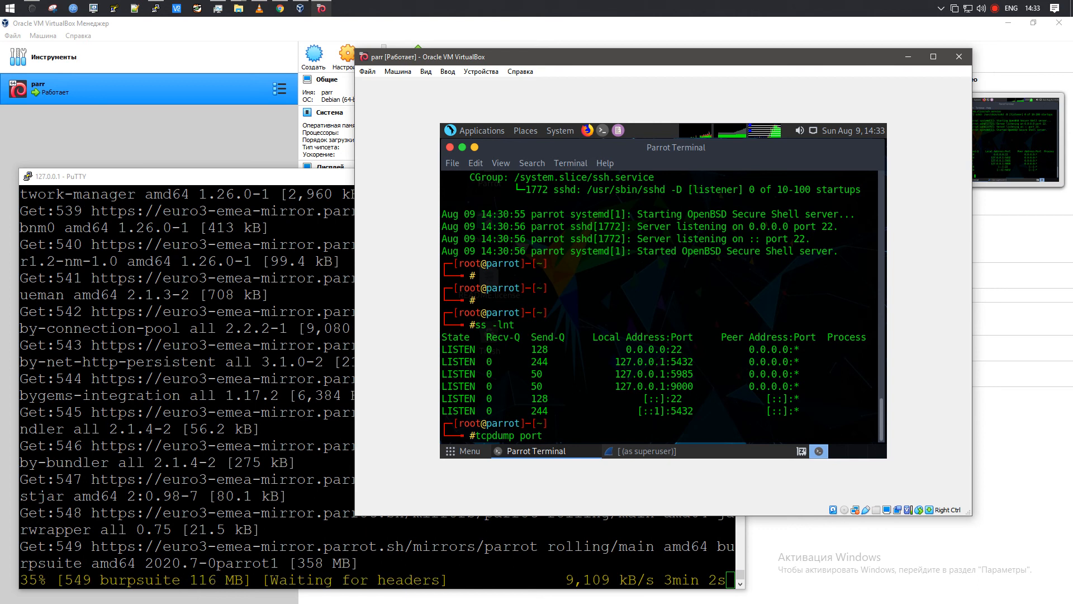
{"action": "type", "text": "2"}
{"action": "key", "text": "Return"}
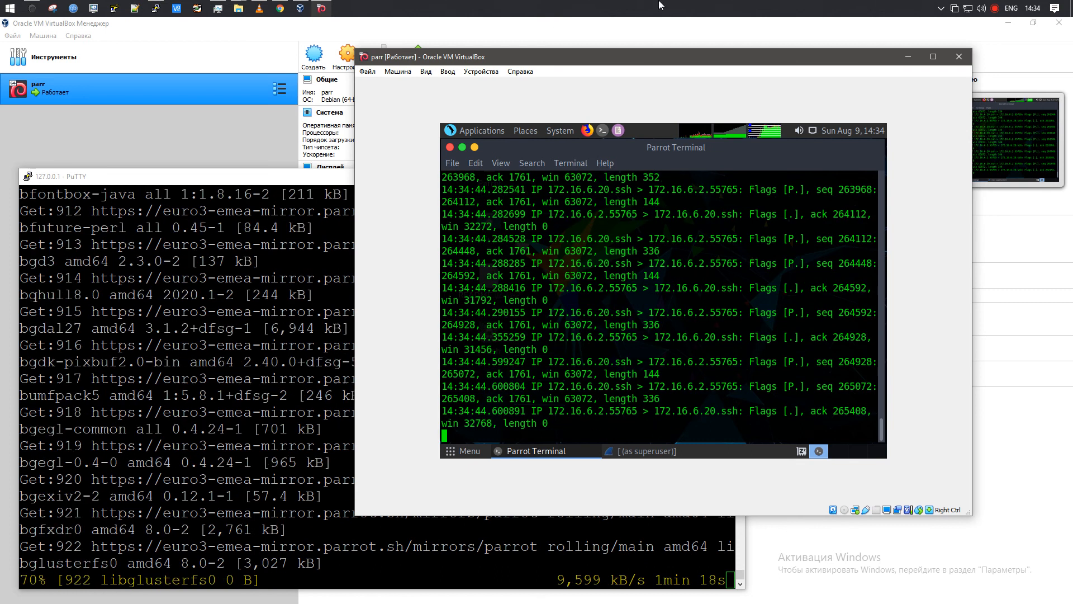
Page through the apt-listchanges package news in the SSH session to its end and quit it so the upgrade continues
{"action": "key", "text": "Num_Lock"}
{"action": "key", "text": "Num_Lock"}
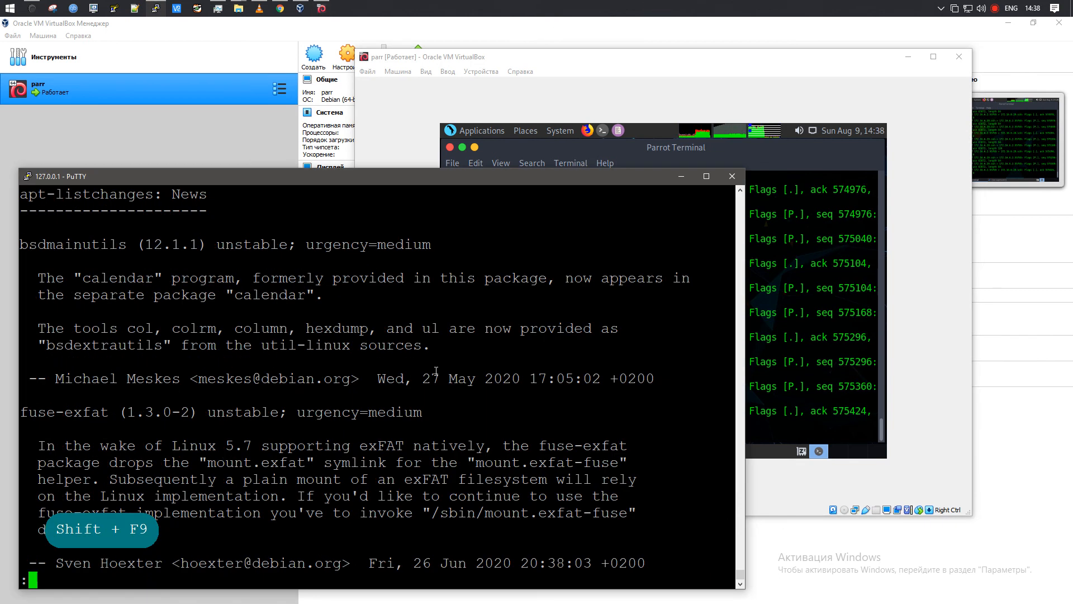
{"action": "key", "text": "Return"}
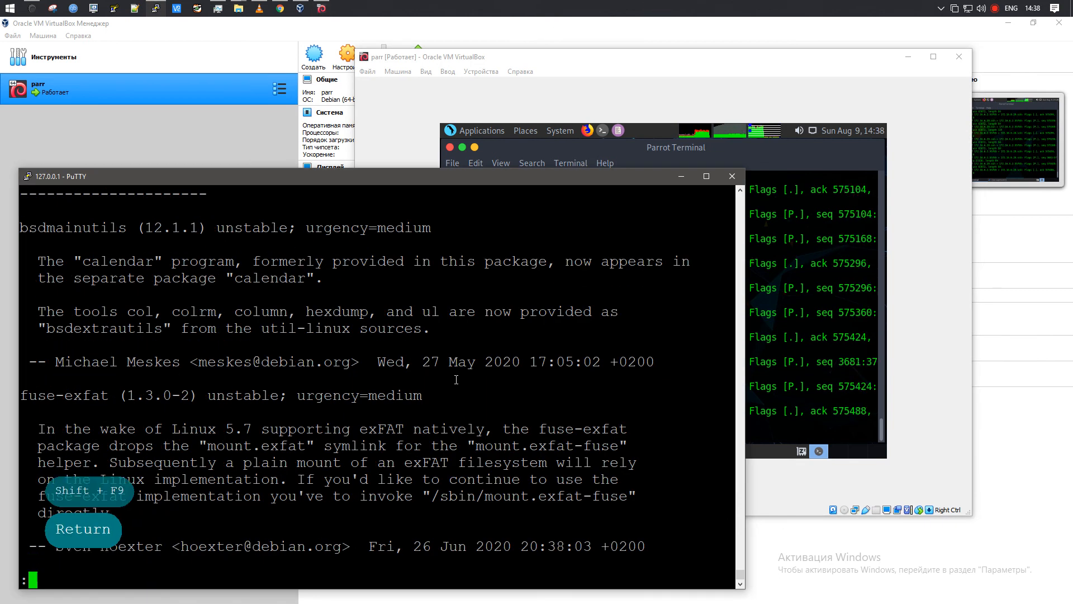
{"action": "key", "text": "space"}
{"action": "key", "text": "space"}
{"action": "key", "text": "space"}
{"action": "key", "text": "space"}
{"action": "key", "text": "space"}
{"action": "key", "text": "space"}
{"action": "key", "text": "space"}
{"action": "key", "text": "space"}
{"action": "key", "text": "space"}
{"action": "key", "text": "space"}
{"action": "key", "text": "space"}
{"action": "key", "text": "space"}
{"action": "key", "text": "space"}
{"action": "key", "text": "space"}
{"action": "key", "text": "space"}
{"action": "key", "text": "space"}
{"action": "key", "text": "space"}
{"action": "key", "text": "space"}
{"action": "key", "text": "space"}
{"action": "key", "text": "space"}
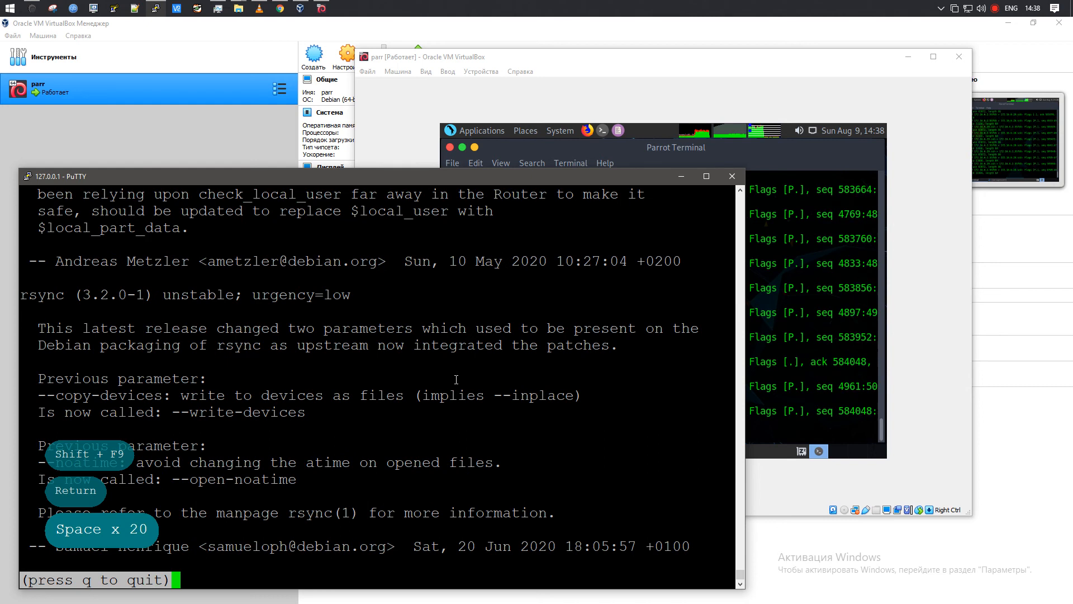
{"action": "key", "text": "q"}
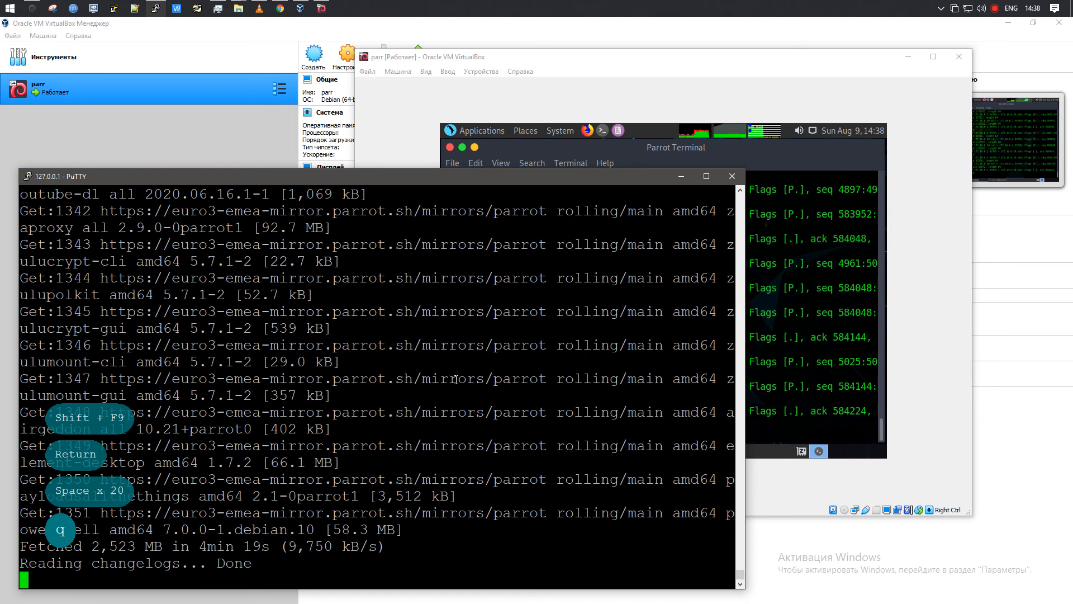
Allow non-superusers to capture packets in the wireshark-common package configuration
{"action": "left_click", "coordinate": [783, 369]}
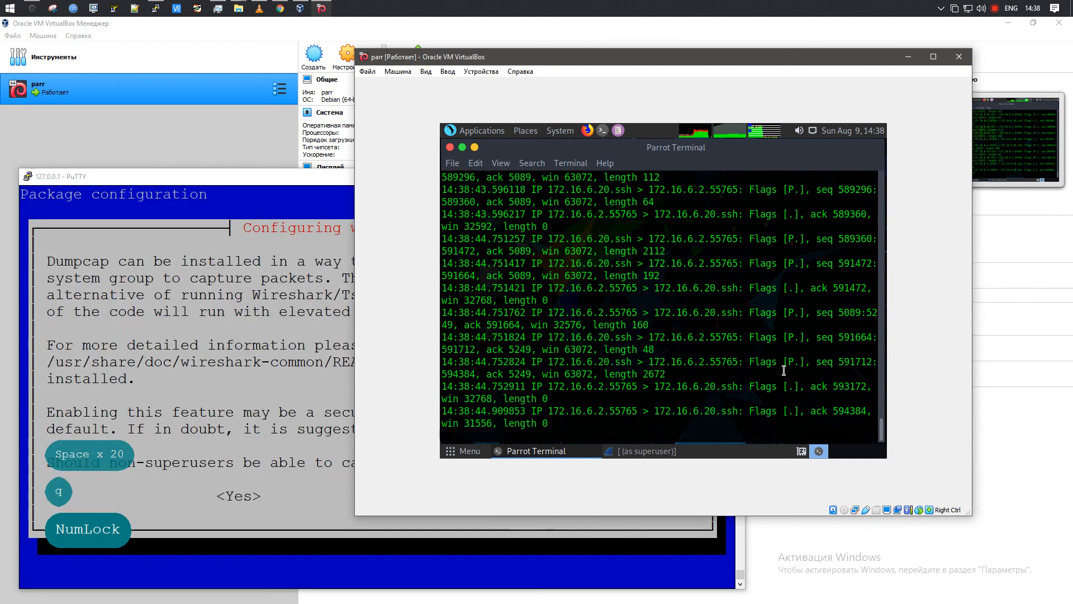
{"action": "left_click", "coordinate": [313, 434]}
{"action": "key", "text": "Num_Lock"}
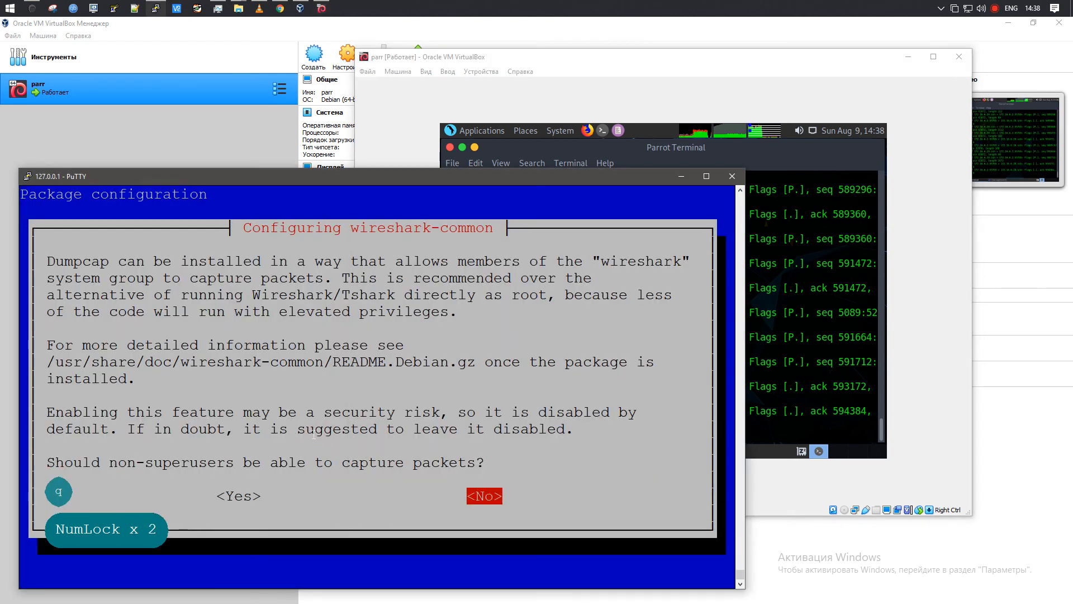
{"action": "key", "text": "Tab"}
{"action": "key", "text": "Return"}
{"action": "key", "text": "ctrl"}
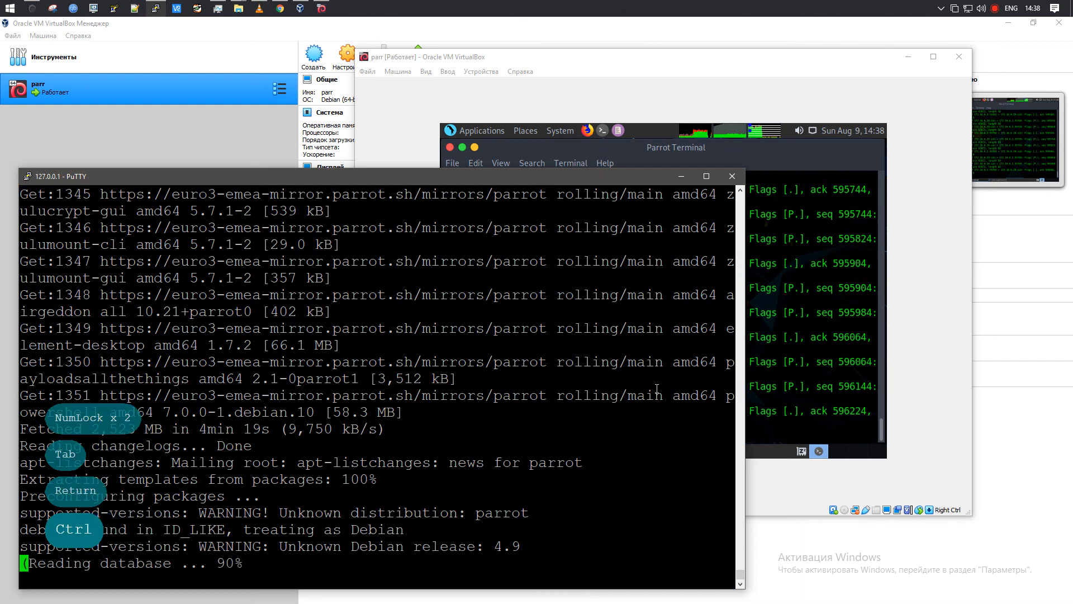
{"action": "left_click", "coordinate": [822, 341]}
{"action": "key", "text": "Num_Lock"}
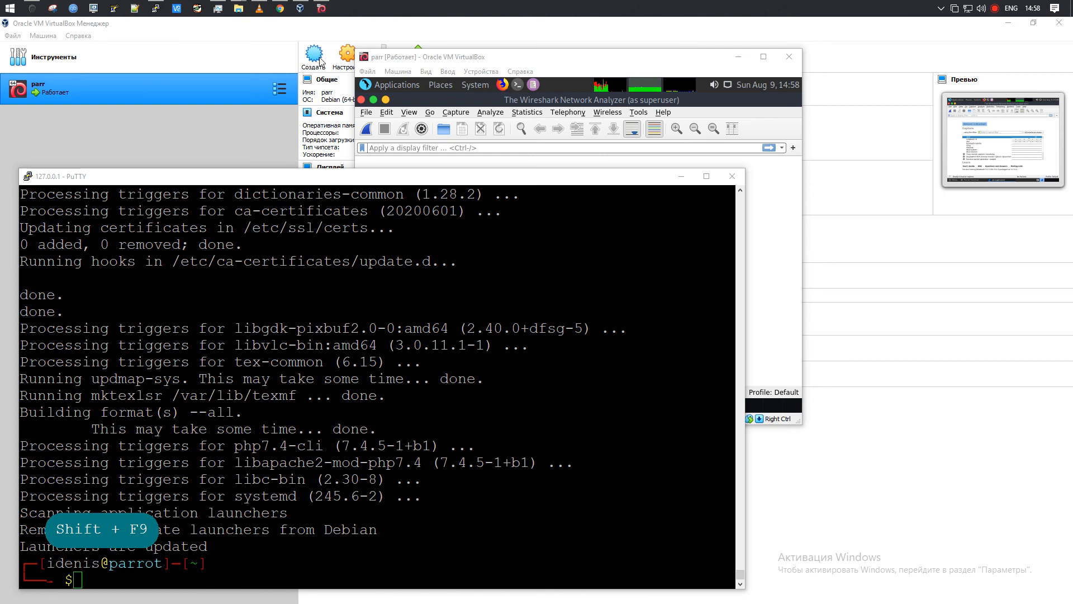
Reboot the upgraded system from the SSH session with sudo systemctl reboot, entering the account password
{"action": "left_click", "coordinate": [320, 352]}
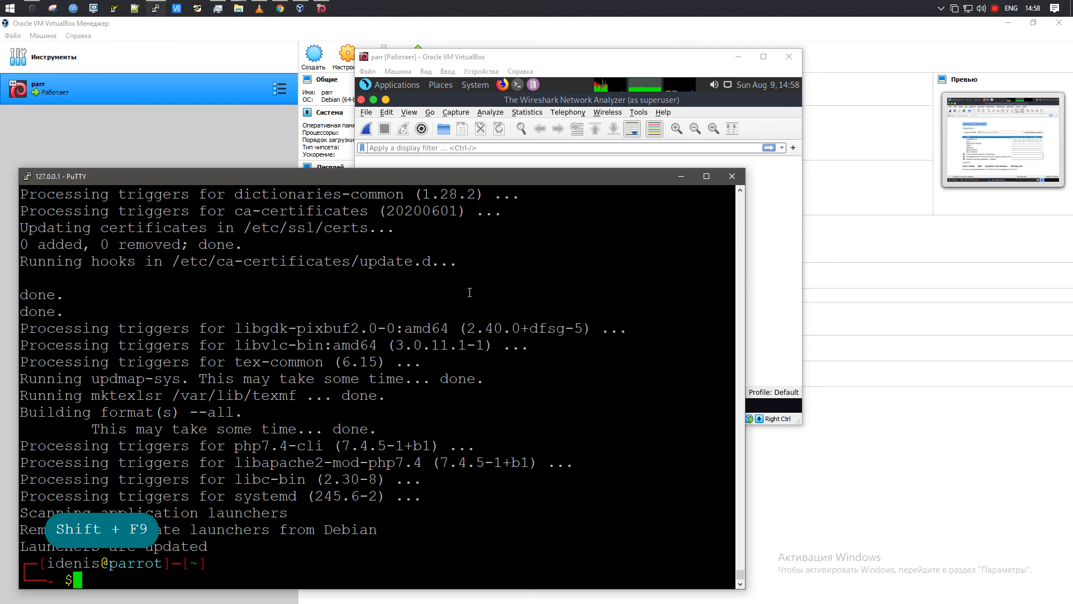
{"action": "type", "text": "sy"}
{"action": "key", "text": "BackSpace"}
{"action": "key", "text": "BackSpace"}
{"action": "key", "text": "BackSpace"}
{"action": "key", "text": "BackSpace"}
{"action": "key", "text": "BackSpace"}
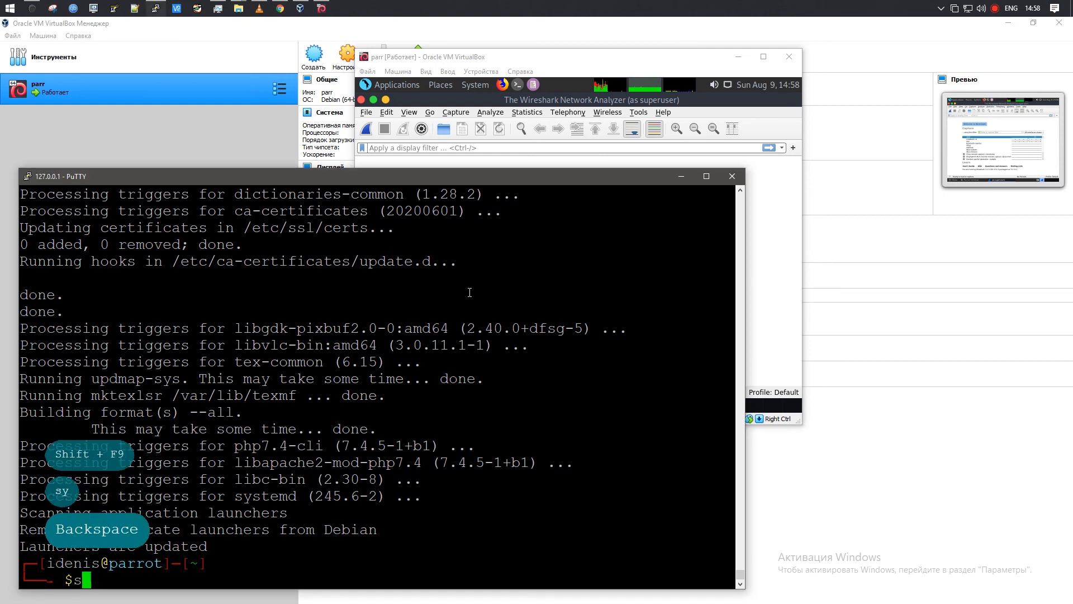
{"action": "type", "text": "sudo sty"}
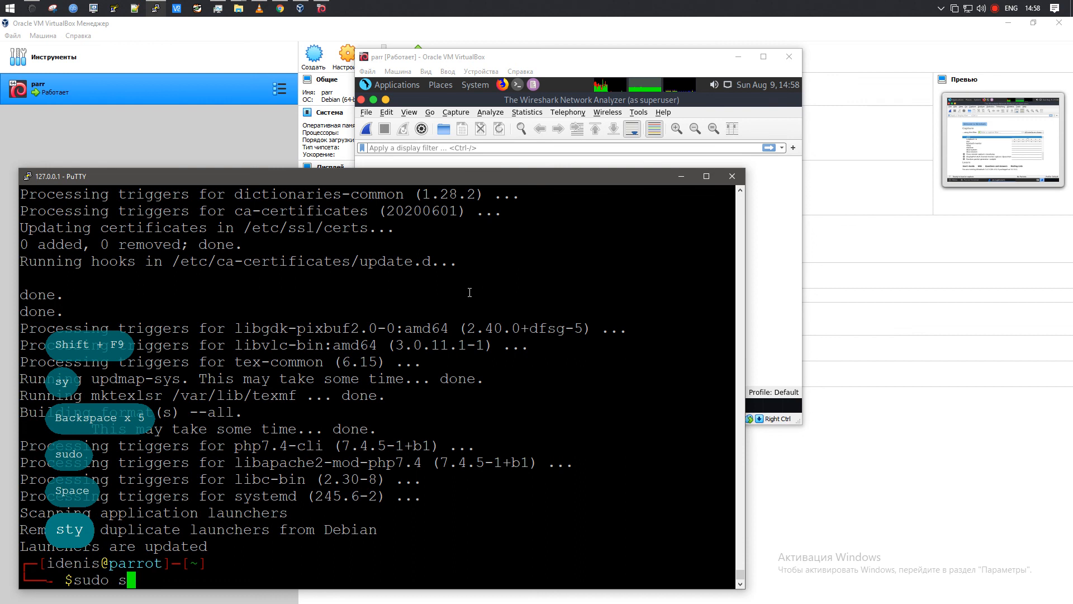
{"action": "key", "text": "BackSpace"}
{"action": "key", "text": "BackSpace"}
{"action": "type", "text": "ystemc"}
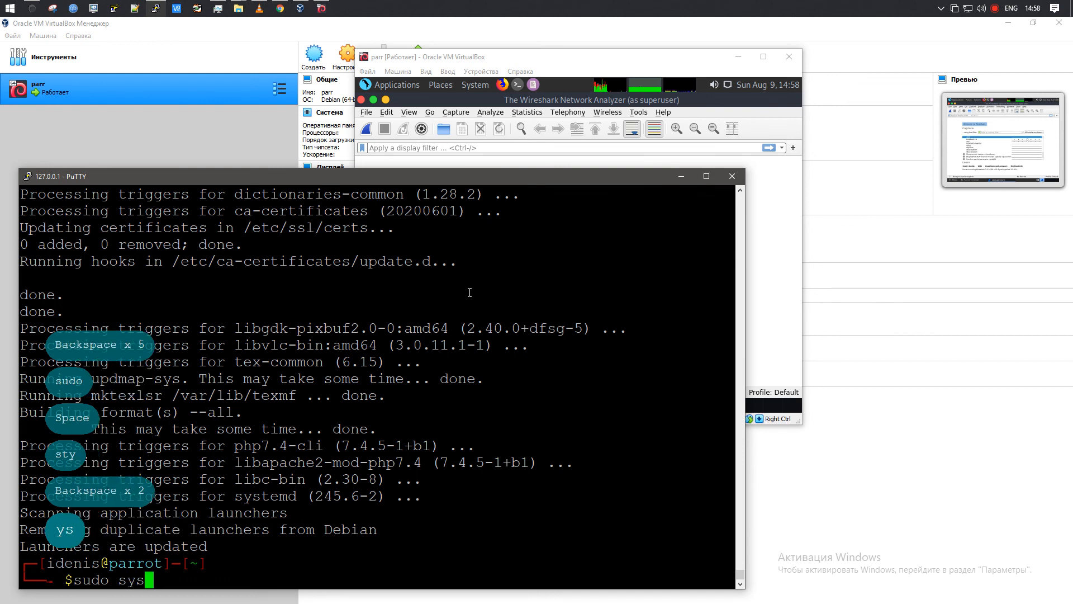
{"action": "key", "text": "Tab"}
{"action": "type", "text": "reboot"}
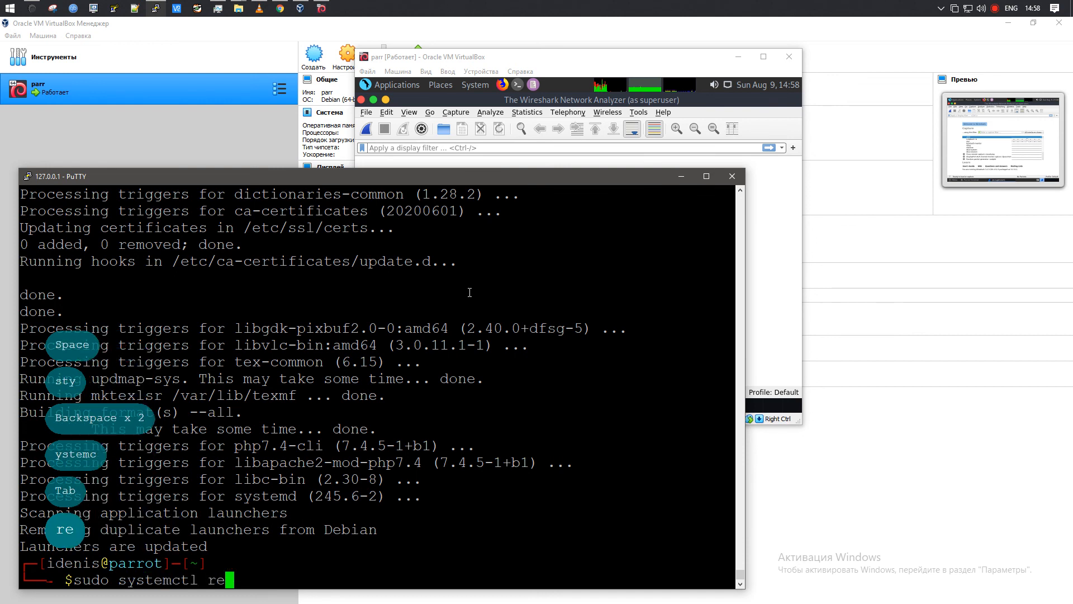
{"action": "key", "text": "Return"}
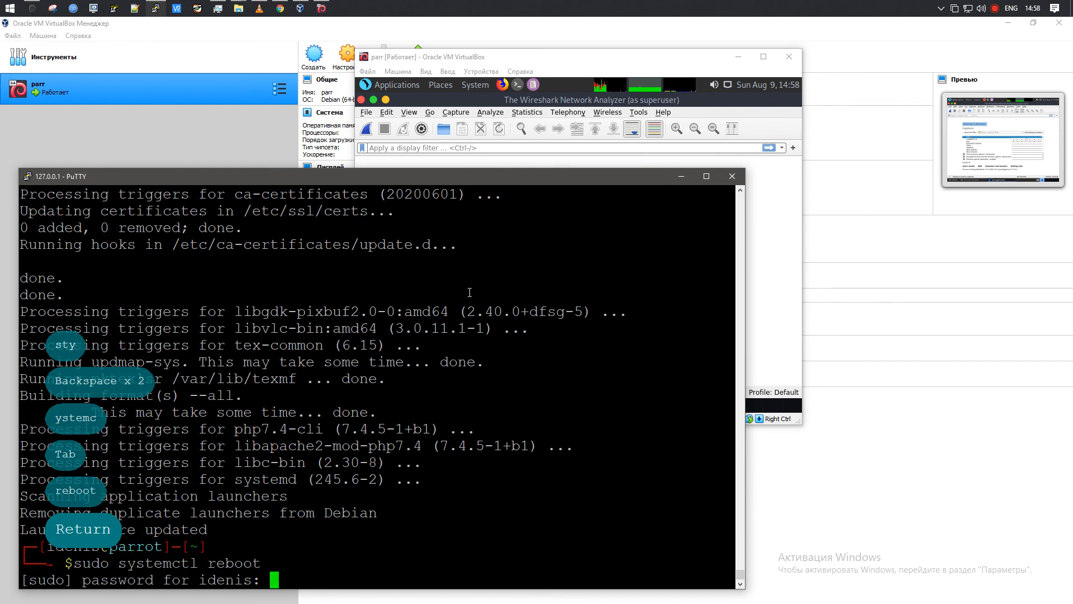
{"action": "key", "text": "Return"}
{"action": "key", "text": "Return"}
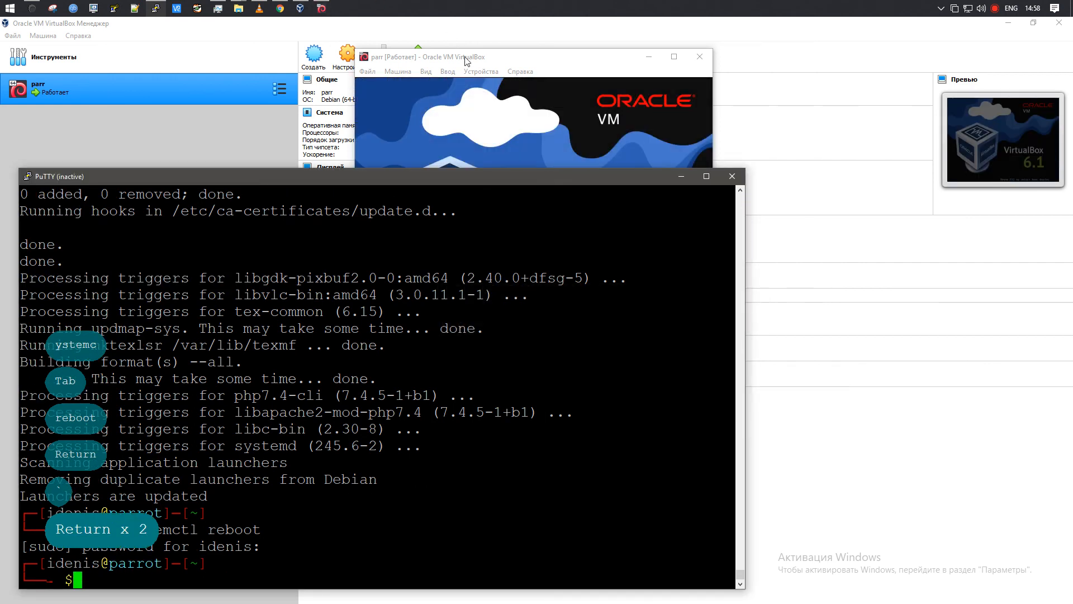
Boot the default Parrot GNU/Linux entry in the virtual machine and unlock the sda5_crypt disk with its passphrase
{"action": "left_click_drag", "start_coordinate": [464, 60], "coordinate": [474, 84]}
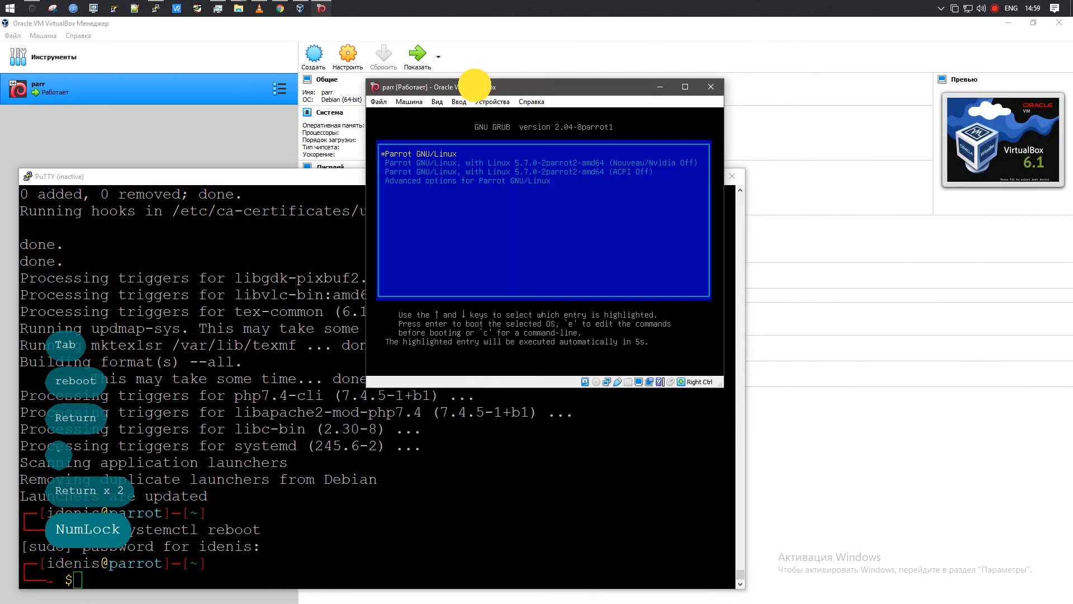
{"action": "key", "text": "Return"}
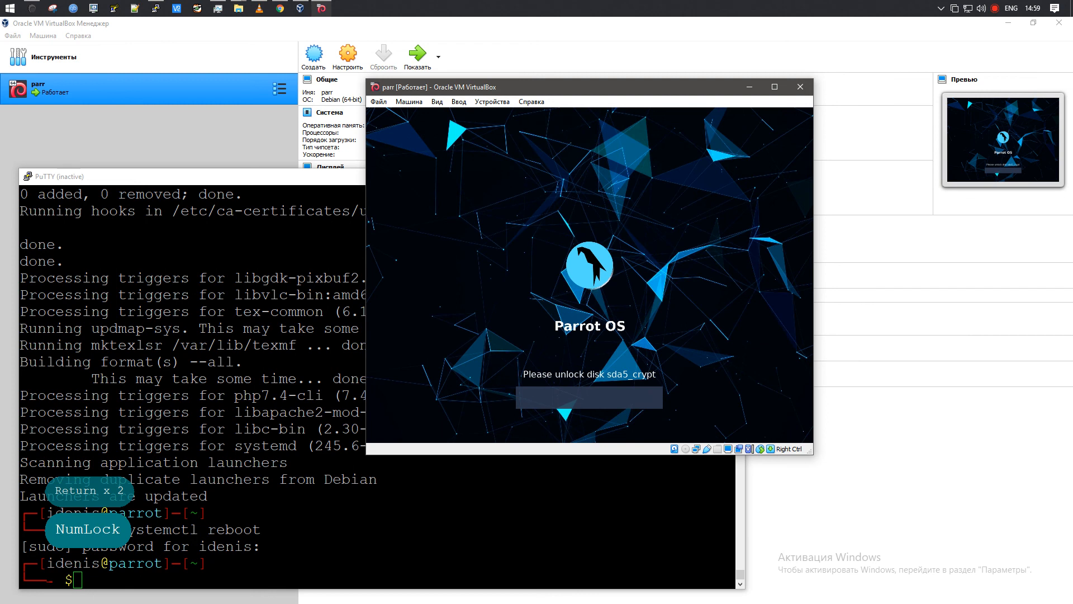
{"action": "key", "text": "Caps_Lock"}
{"action": "type", "text": "•"}
{"action": "key", "text": "Caps_Lock"}
{"action": "type", "text": "•••••"}
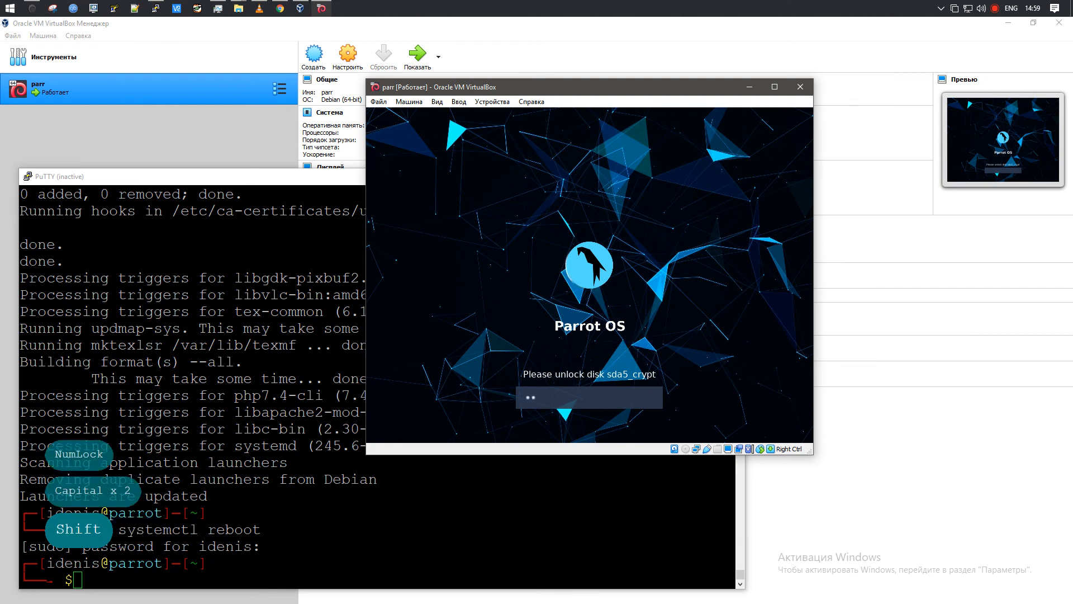
{"action": "key", "text": "Return"}
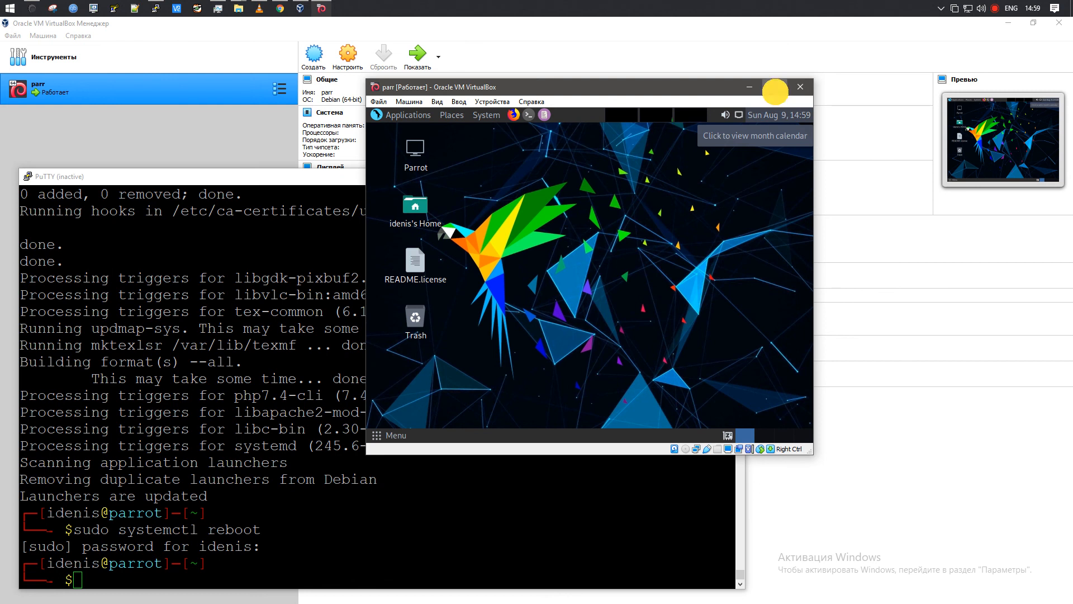
Maximize, restore and resize the virtual machine window to check whether the guest desktop adapts to its size
{"action": "left_click", "coordinate": [775, 91]}
{"action": "left_click_drag", "start_coordinate": [442, 23], "coordinate": [502, 126]}
{"action": "left_click_drag", "start_coordinate": [420, 113], "coordinate": [210, 61]}
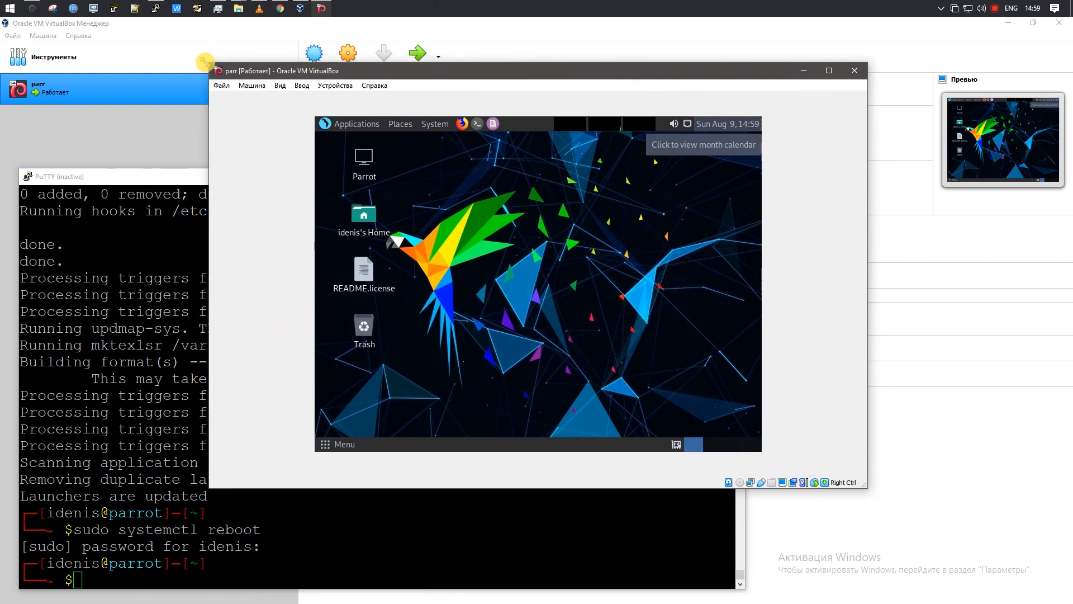
{"action": "double_click", "coordinate": [470, 75]}
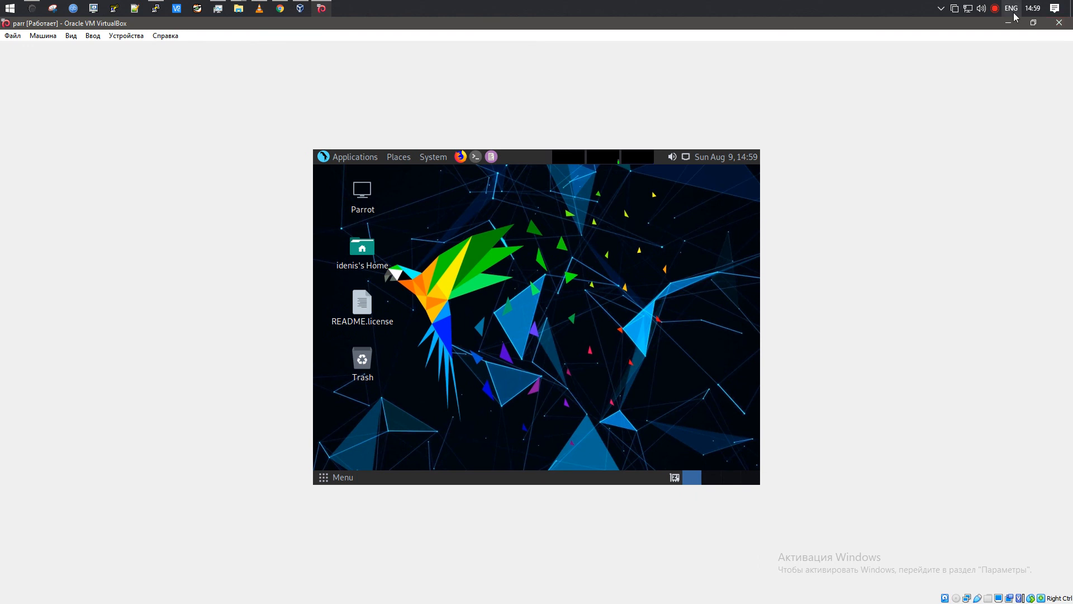
{"action": "left_click", "coordinate": [1033, 23]}
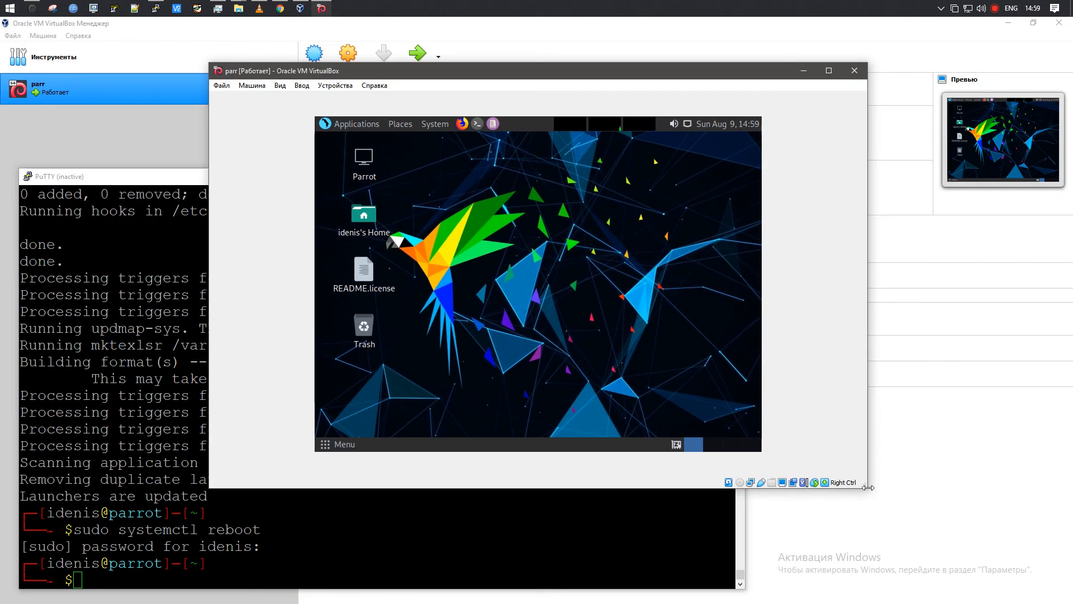
{"action": "left_click_drag", "start_coordinate": [867, 487], "coordinate": [928, 530]}
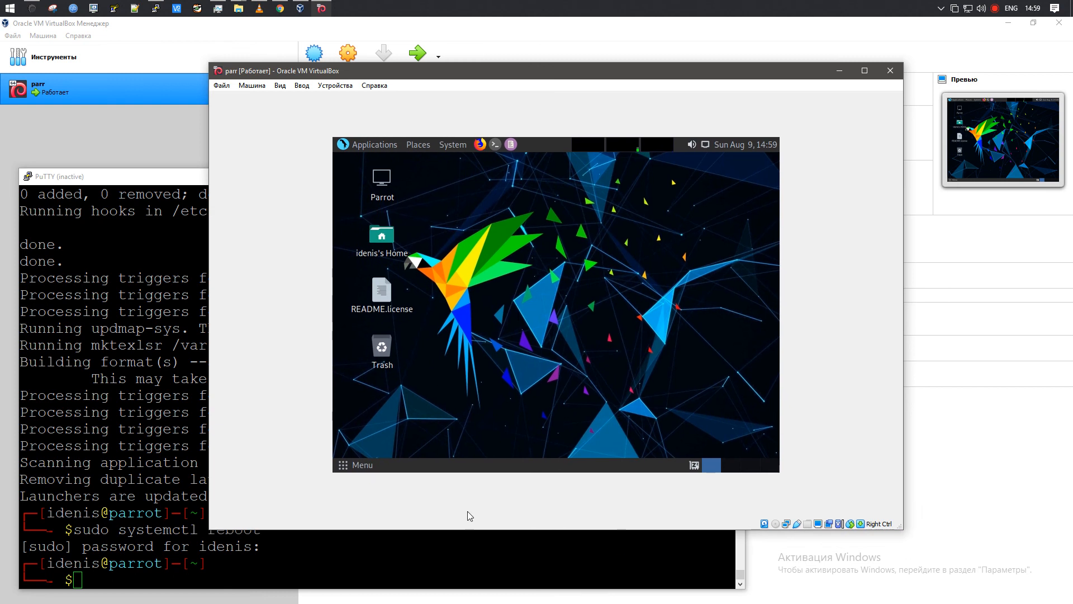
Fit the virtual machine window to the guest display size and dismiss the guest desktop's context menu
{"action": "right_click", "coordinate": [508, 362]}
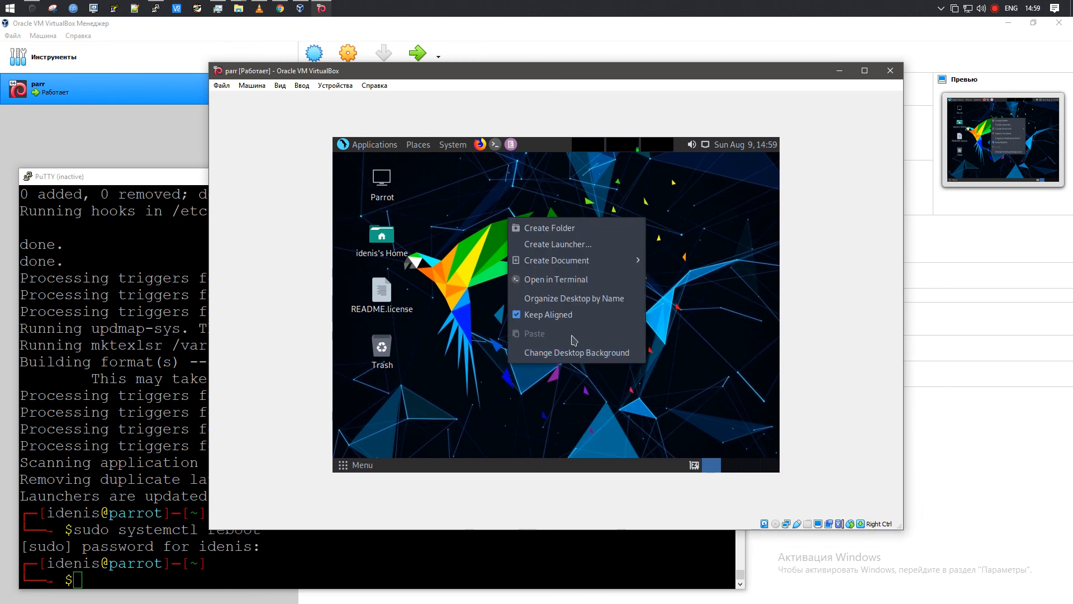
{"action": "left_click", "coordinate": [258, 87]}
{"action": "mouse_move", "coordinate": [290, 87]}
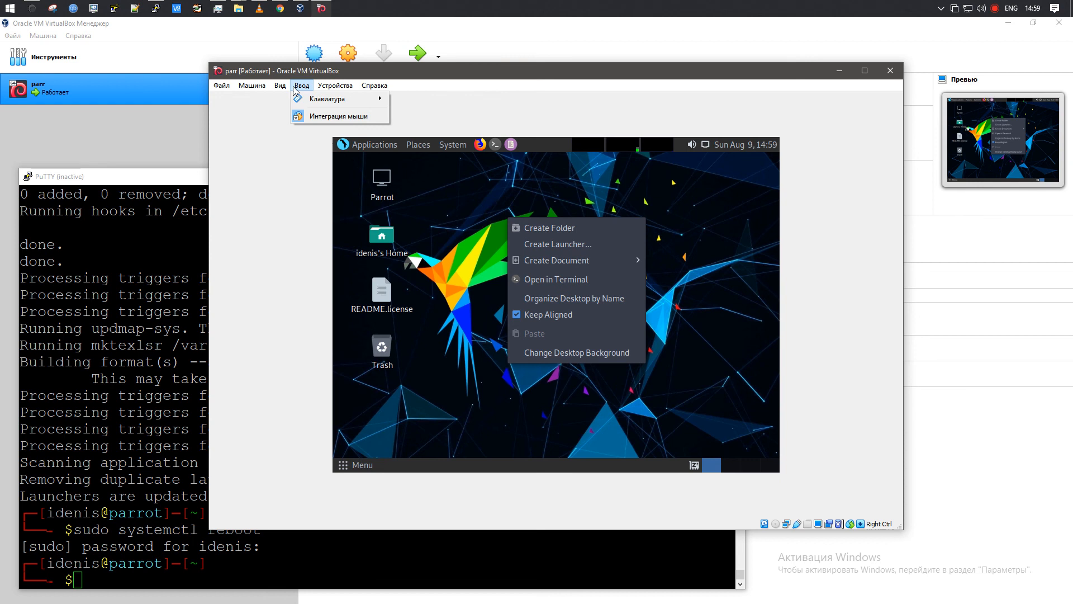
{"action": "left_click", "coordinate": [333, 144]}
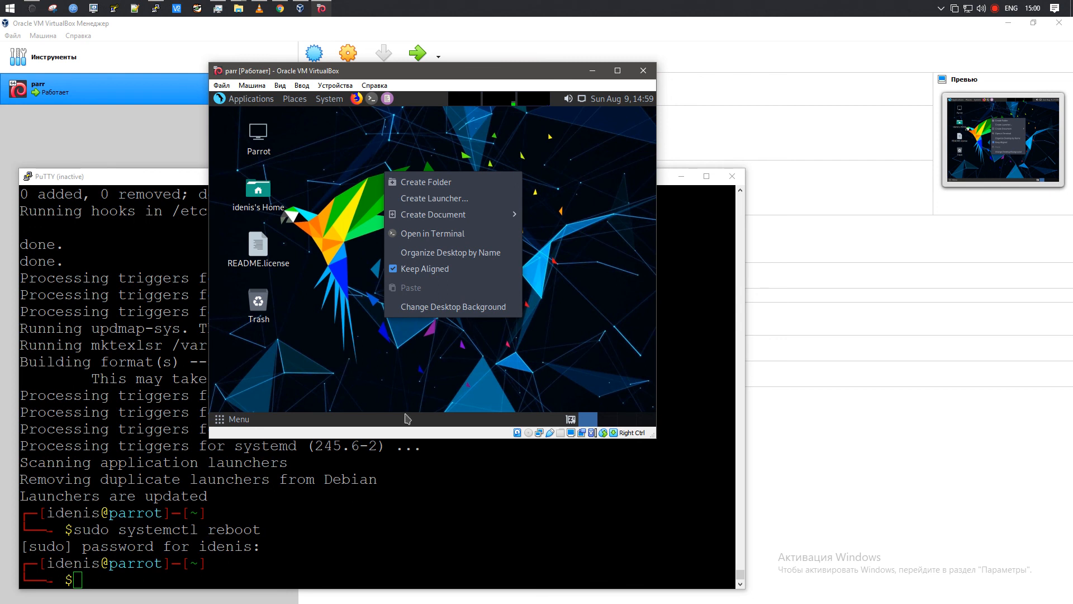
{"action": "left_click", "coordinate": [355, 148]}
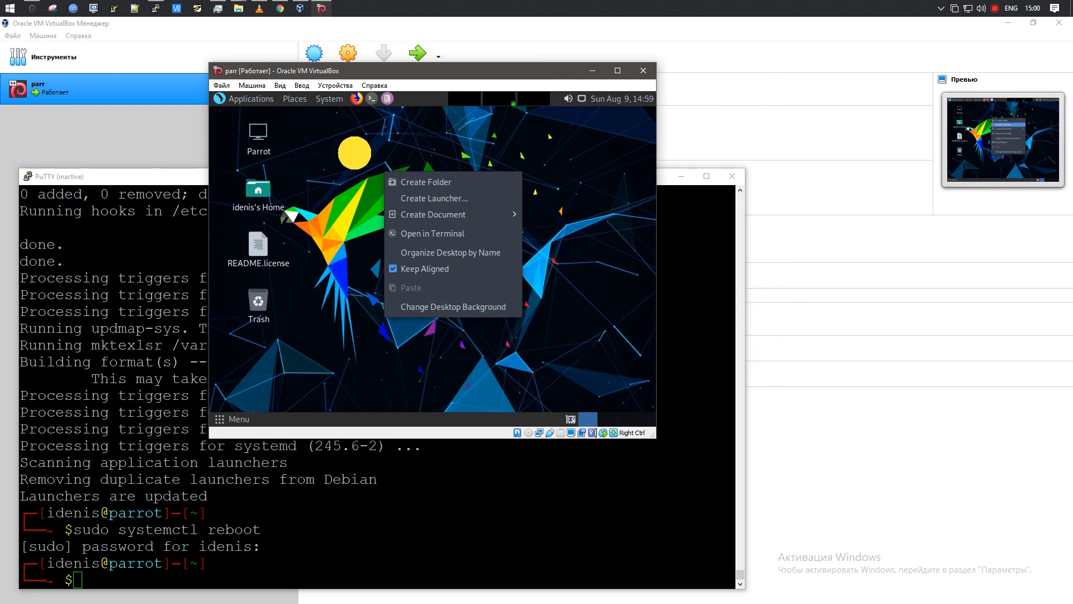
Insert the Guest Additions CD image and open the VBox_GAs disc in the guest's file manager
{"action": "left_click", "coordinate": [338, 87]}
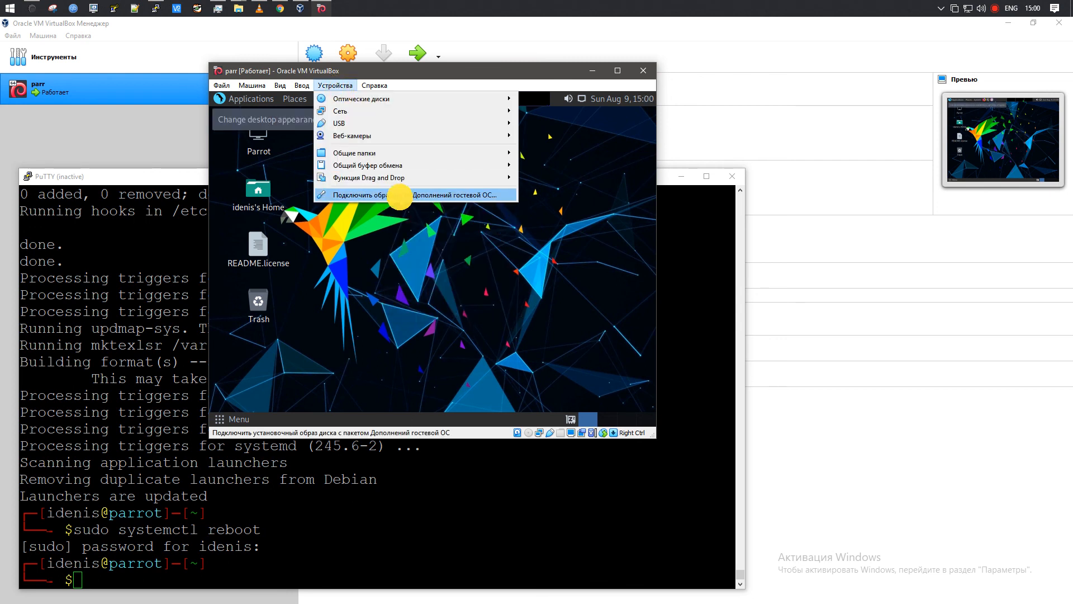
{"action": "left_click", "coordinate": [400, 196]}
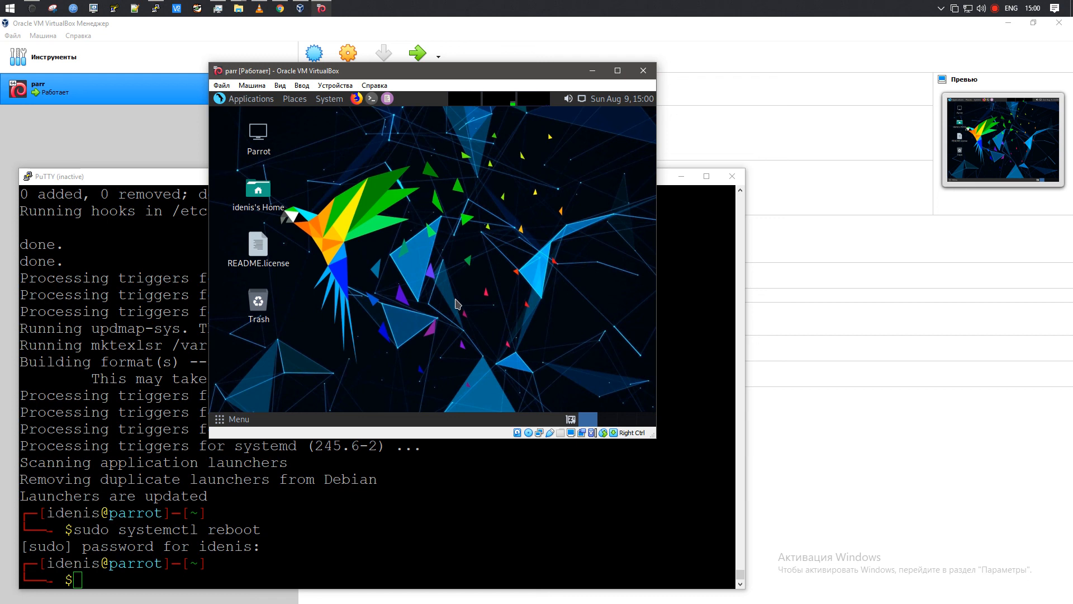
{"action": "double_click", "coordinate": [294, 206]}
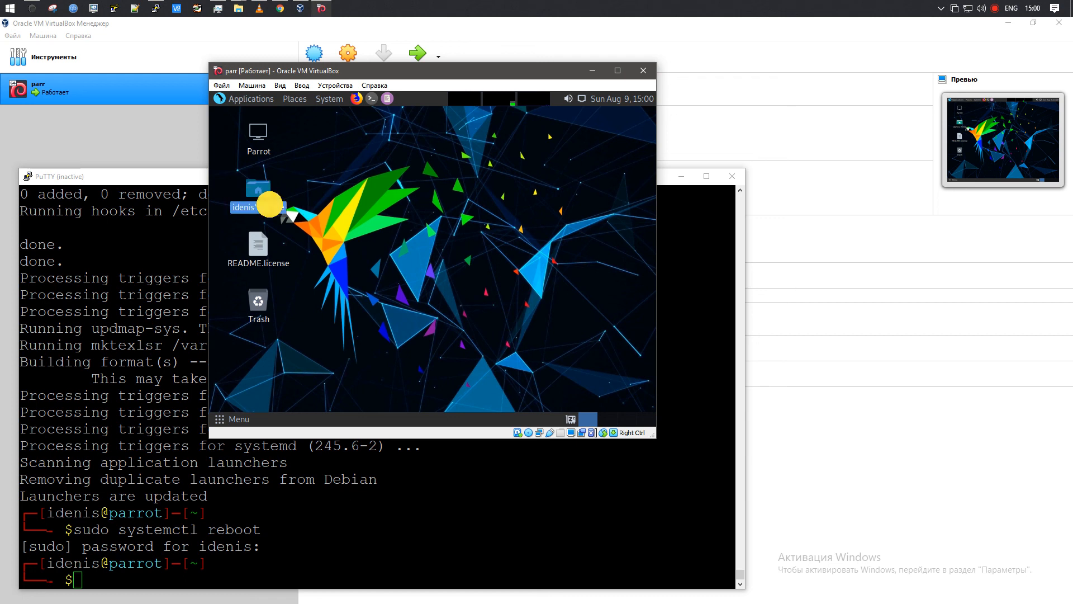
{"action": "left_click", "coordinate": [285, 341]}
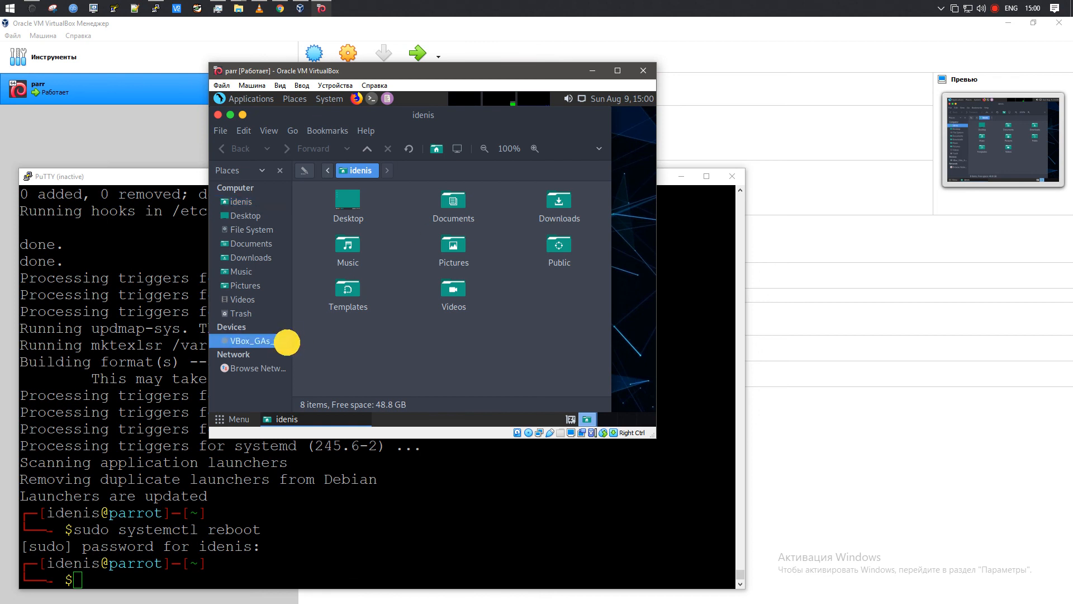
Try to start the Guest Additions disc's software through its autorun prompt
{"action": "left_click", "coordinate": [559, 192]}
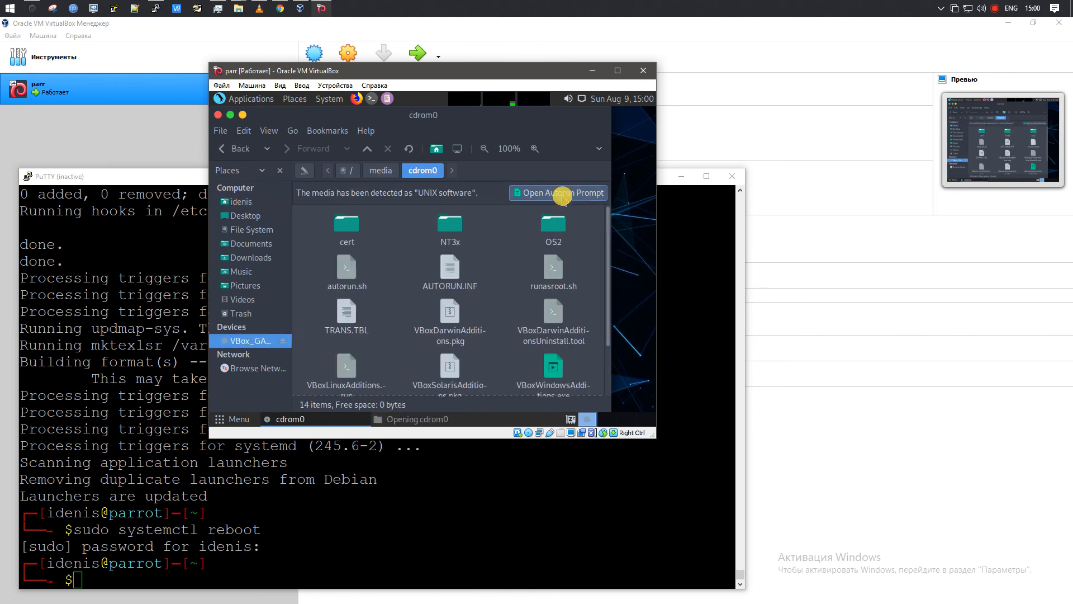
{"action": "left_click", "coordinate": [508, 302]}
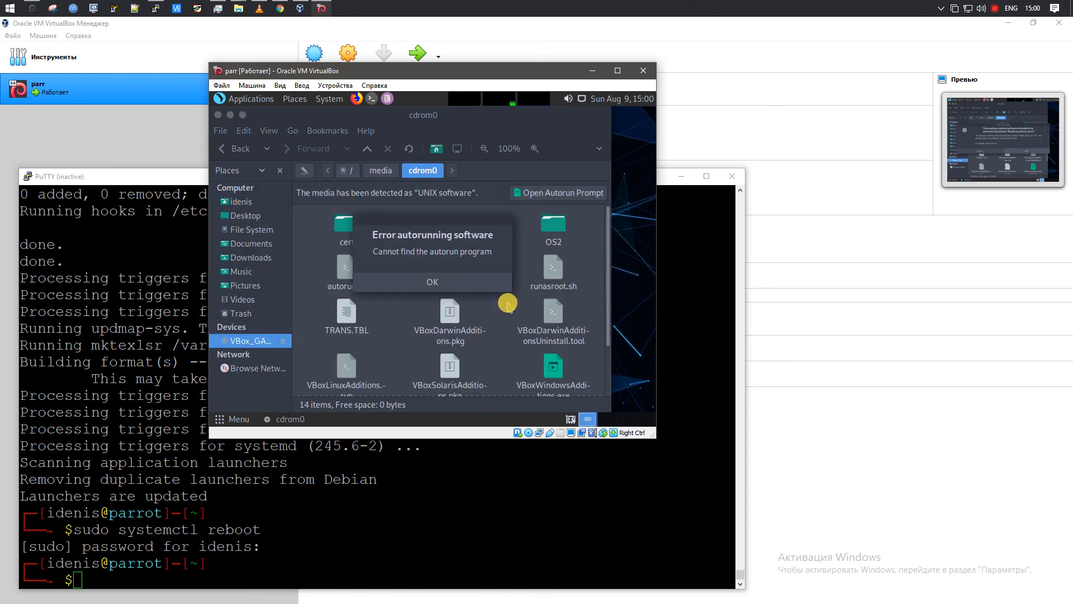
{"action": "left_click", "coordinate": [465, 283]}
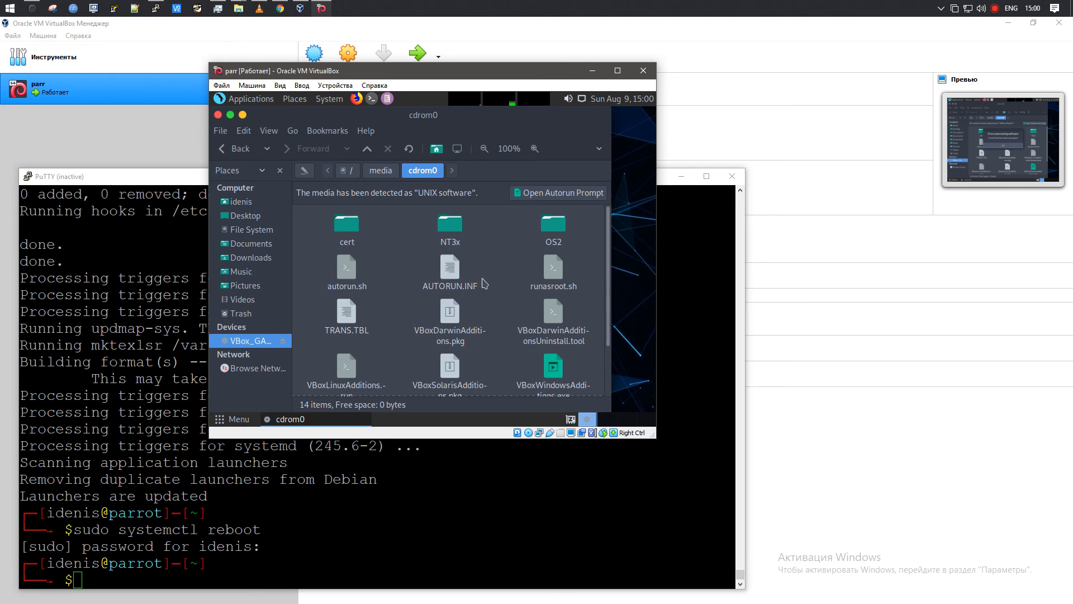
Find VBoxLinuxAdditions.run on the disc and check which context actions the file offers
{"action": "left_click", "coordinate": [552, 375]}
{"action": "scroll", "coordinate": [541, 366], "scroll_direction": "down", "scroll_amount": 2}
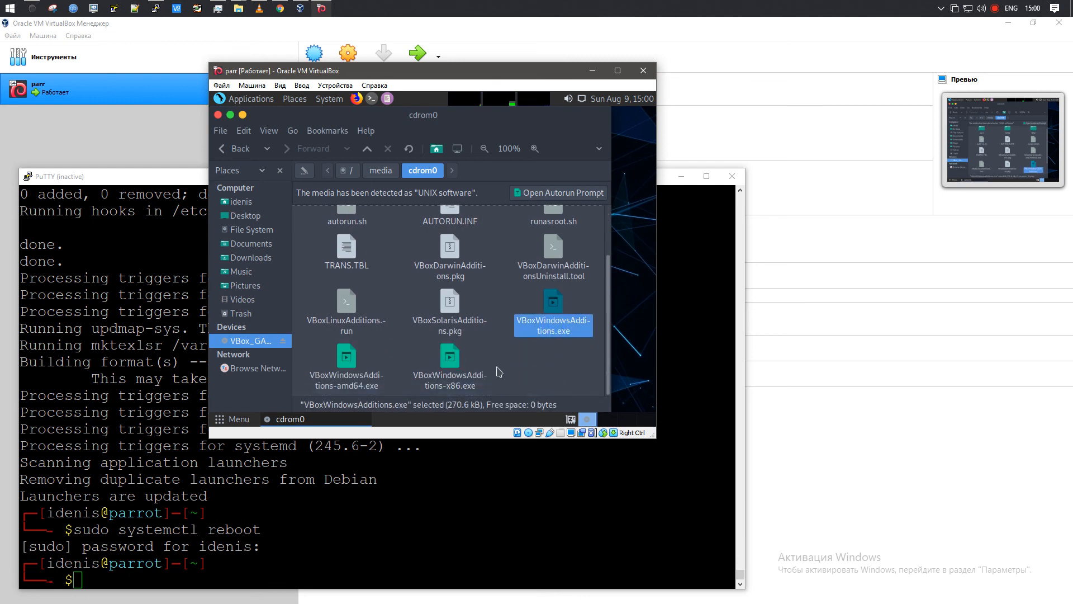
{"action": "right_click", "coordinate": [363, 312]}
{"action": "right_click", "coordinate": [357, 320]}
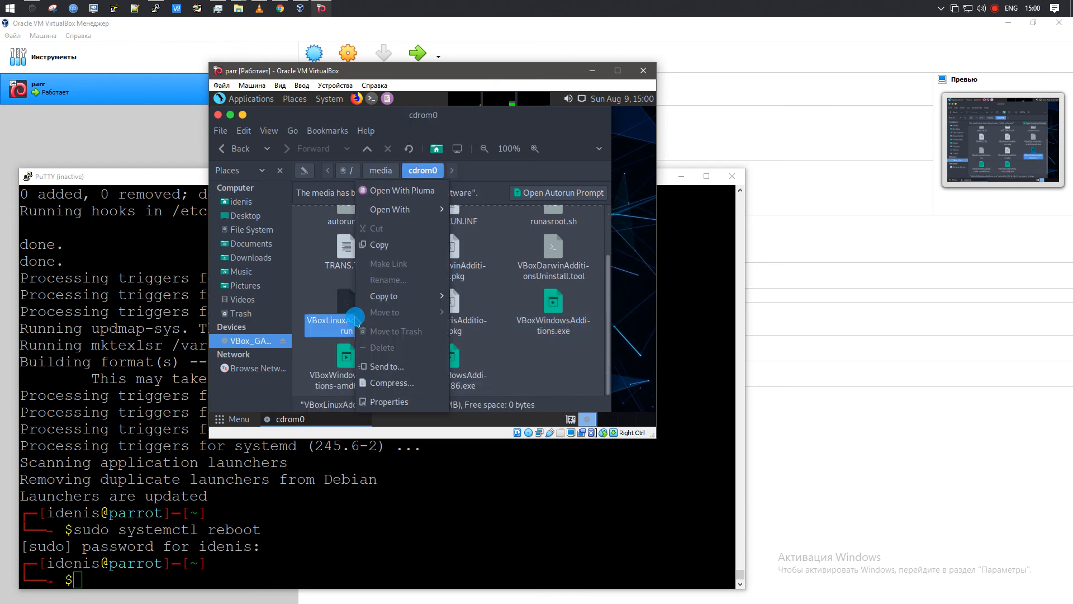
{"action": "mouse_move", "coordinate": [413, 209]}
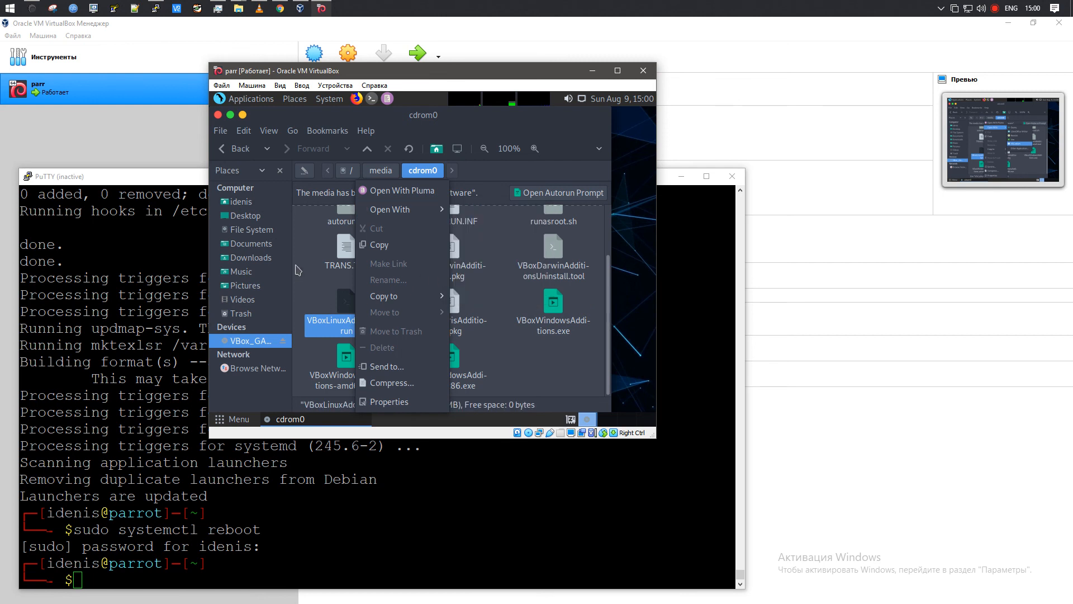
{"action": "left_click", "coordinate": [482, 161]}
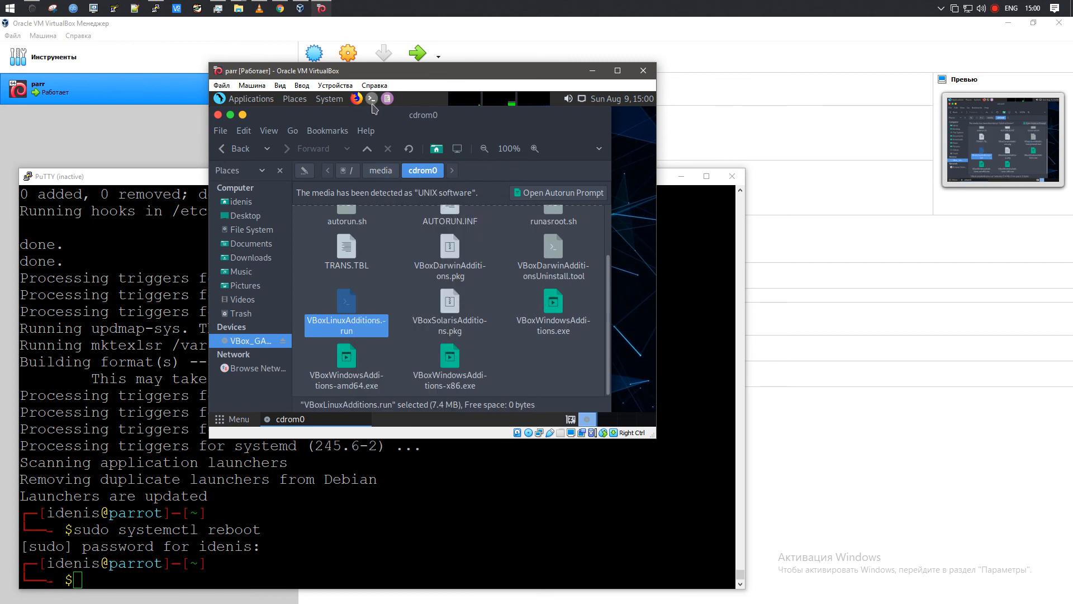
Restart the inactive PuTTY session to 127.0.0.1 and log in with the account's username and password
{"action": "left_click", "coordinate": [96, 286]}
{"action": "key", "text": "Up"}
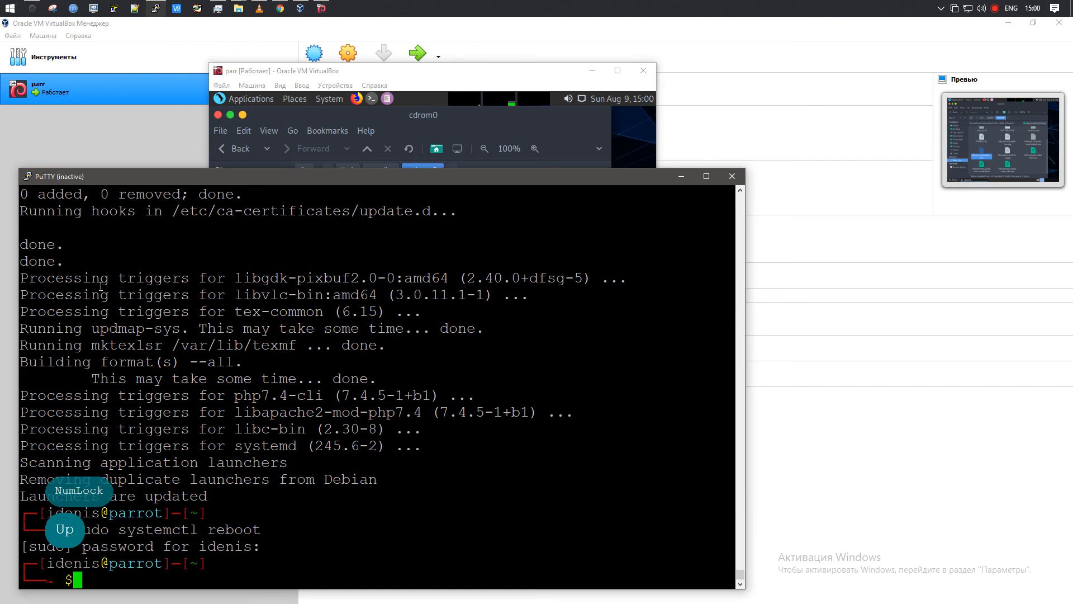
{"action": "key", "text": "Return"}
{"action": "key", "text": "Return"}
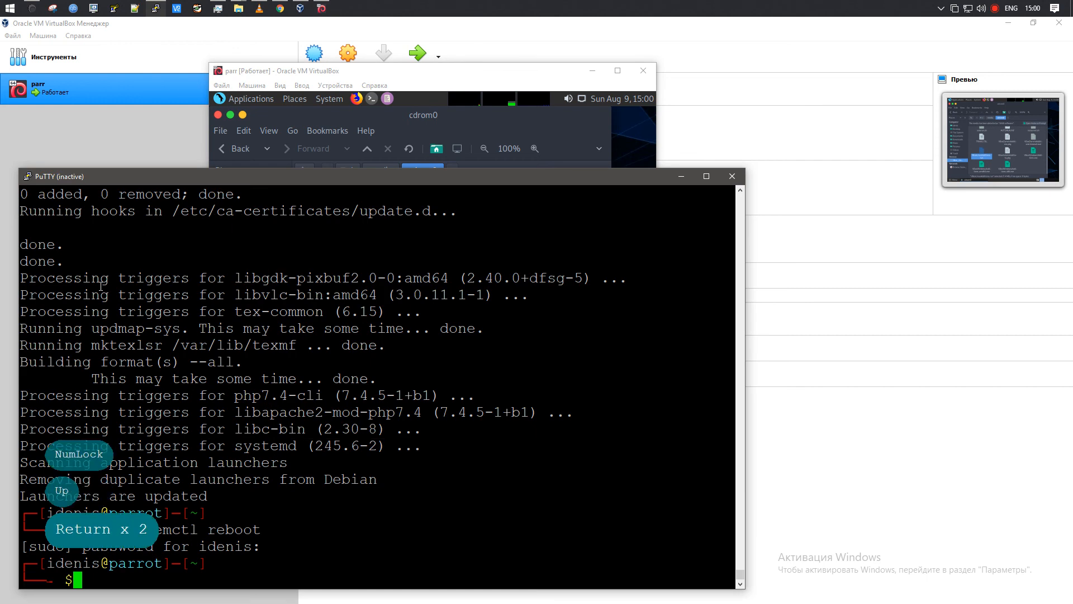
{"action": "right_click", "coordinate": [122, 178]}
{"action": "left_click", "coordinate": [232, 292]}
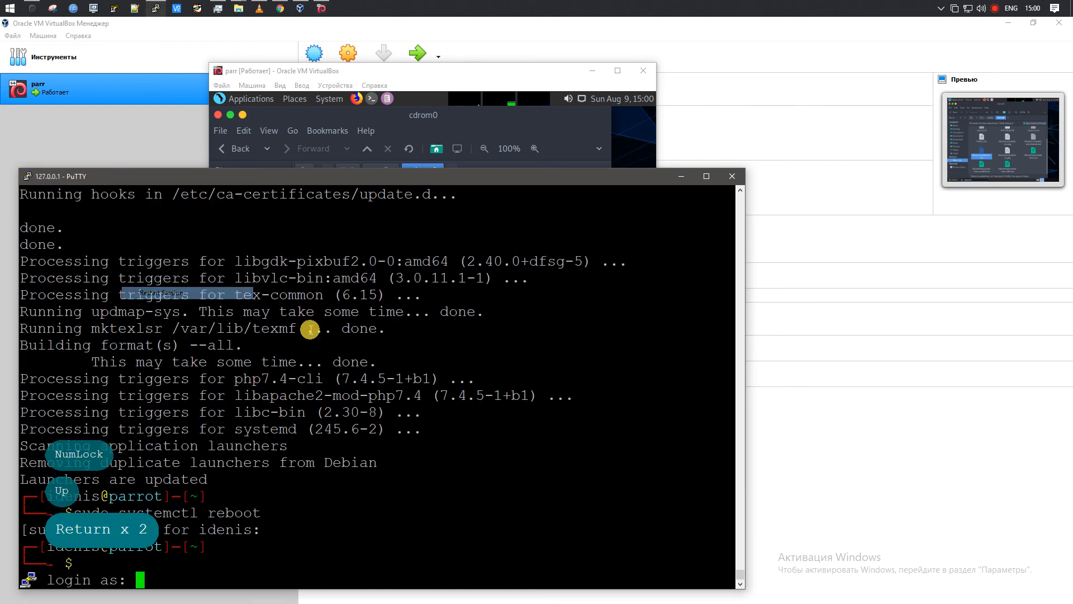
{"action": "type", "text": "idenis"}
{"action": "key", "text": "Return"}
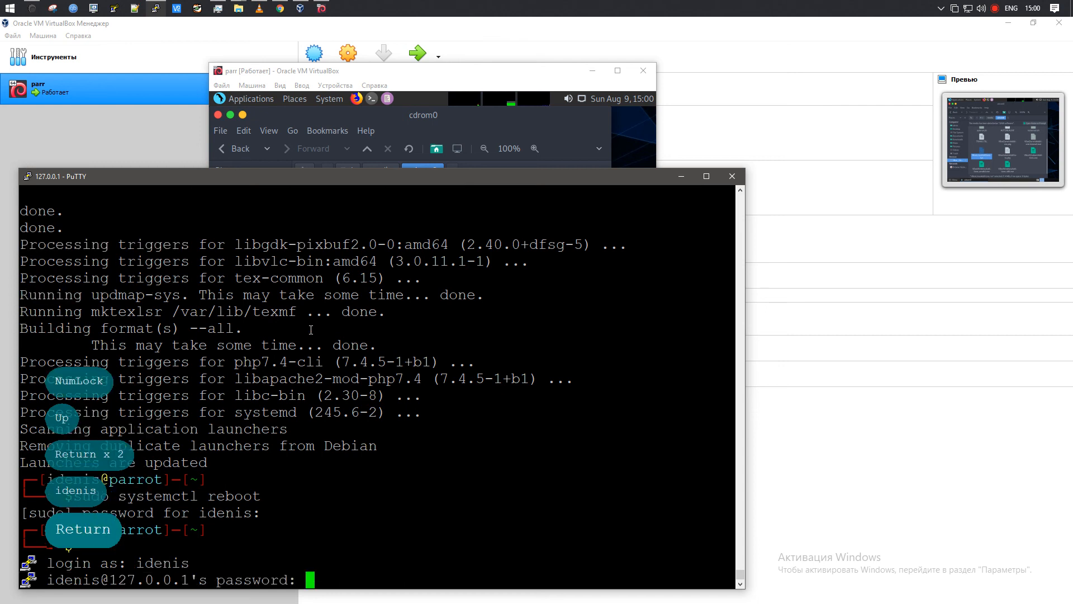
{"action": "key", "text": "Return"}
{"action": "key", "text": "Return"}
{"action": "key", "text": "Return"}
Open a root shell with sudo -i, entering the account password
{"action": "type", "text": "sudo -i"}
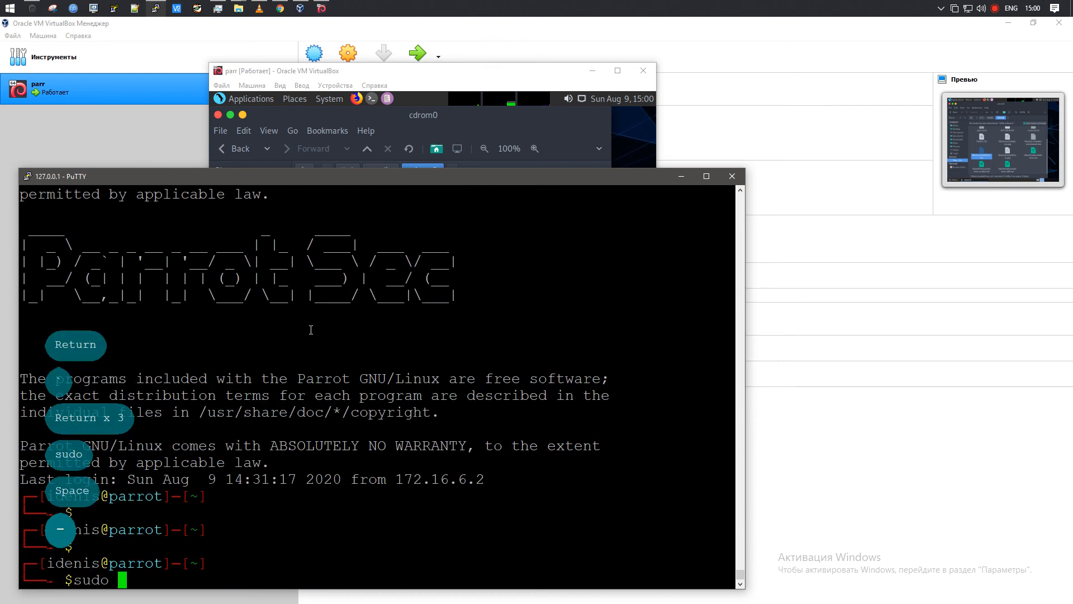
{"action": "key", "text": "Return"}
{"action": "key", "text": "Return"}
{"action": "key", "text": "Return"}
Change to the mounted Guest Additions disc directory with cd /media/cdrom/
{"action": "type", "text": "cd /"}
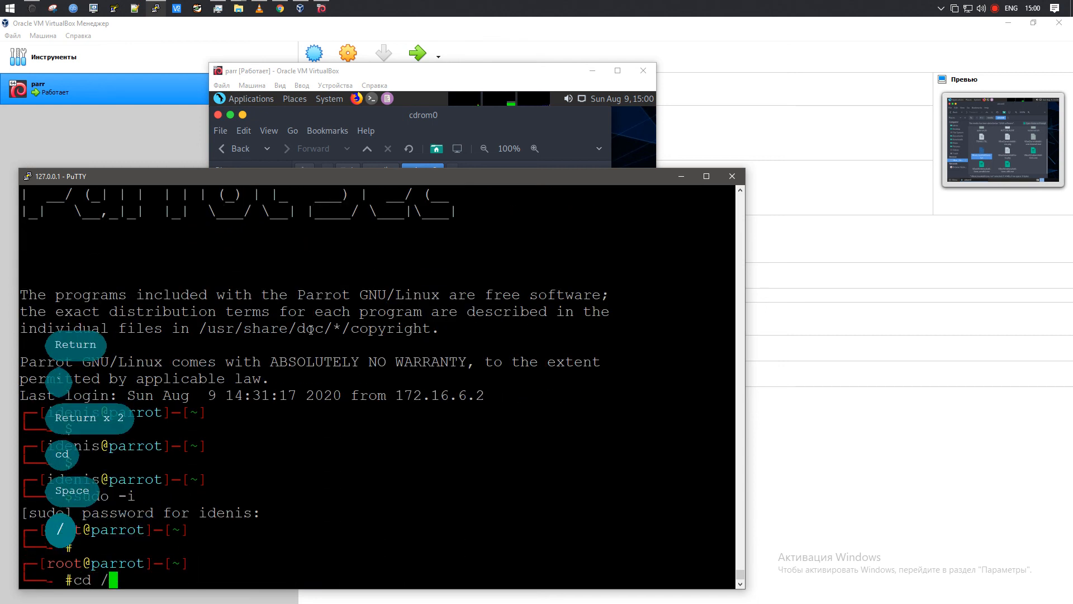
{"action": "type", "text": "me"}
{"action": "key", "text": "Tab"}
{"action": "key", "text": "Tab"}
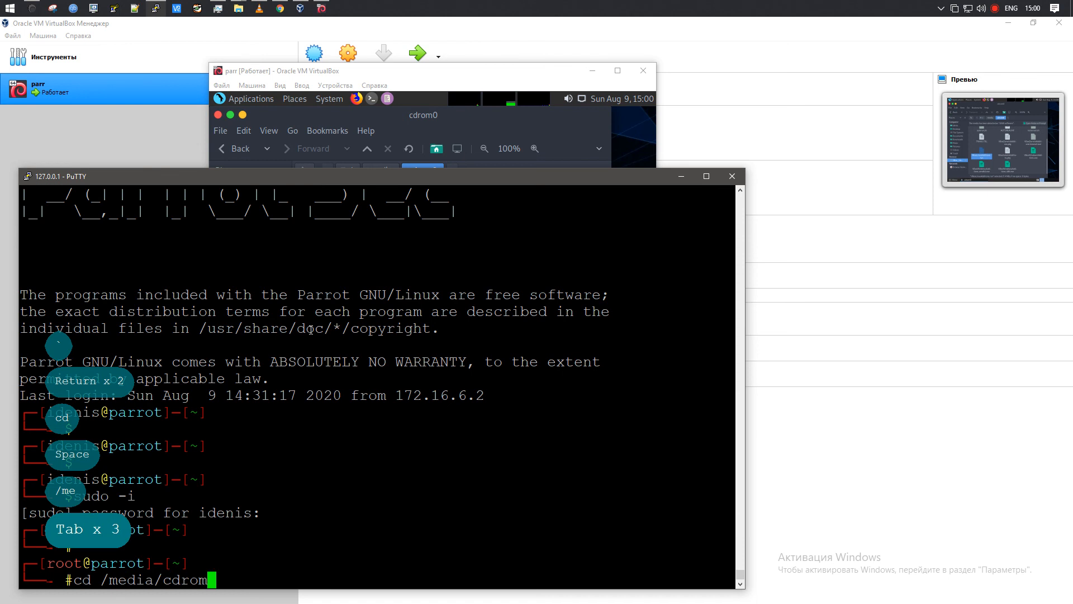
{"action": "key", "text": "Tab"}
{"action": "key", "text": "Tab"}
{"action": "type", "text": "."}
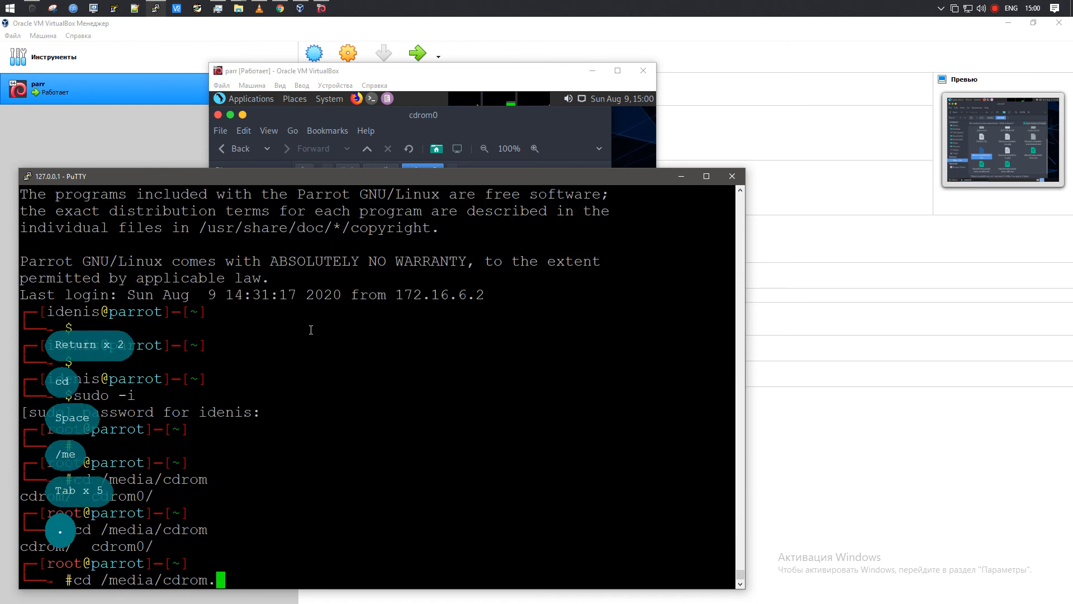
{"action": "key", "text": "BackSpace"}
{"action": "type", "text": "/"}
{"action": "key", "text": "Tab"}
{"action": "key", "text": "Tab"}
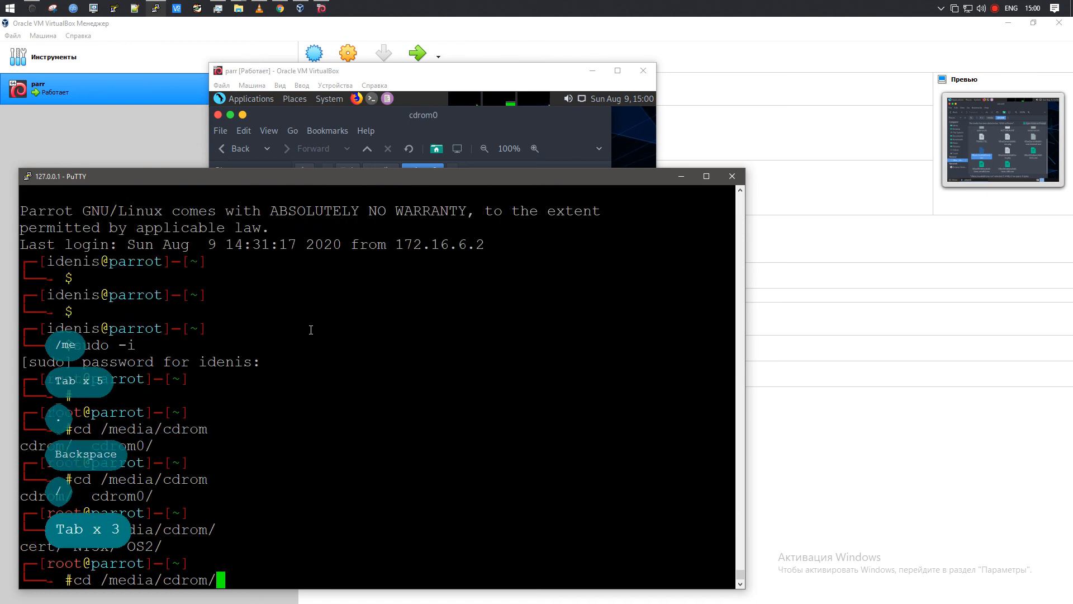
{"action": "key", "text": "Tab"}
{"action": "key", "text": "Return"}
List the files in /media/cdrom with ls
{"action": "type", "text": ";l"}
{"action": "key", "text": "BackSpace"}
{"action": "key", "text": "BackSpace"}
{"action": "key", "text": "BackSpace"}
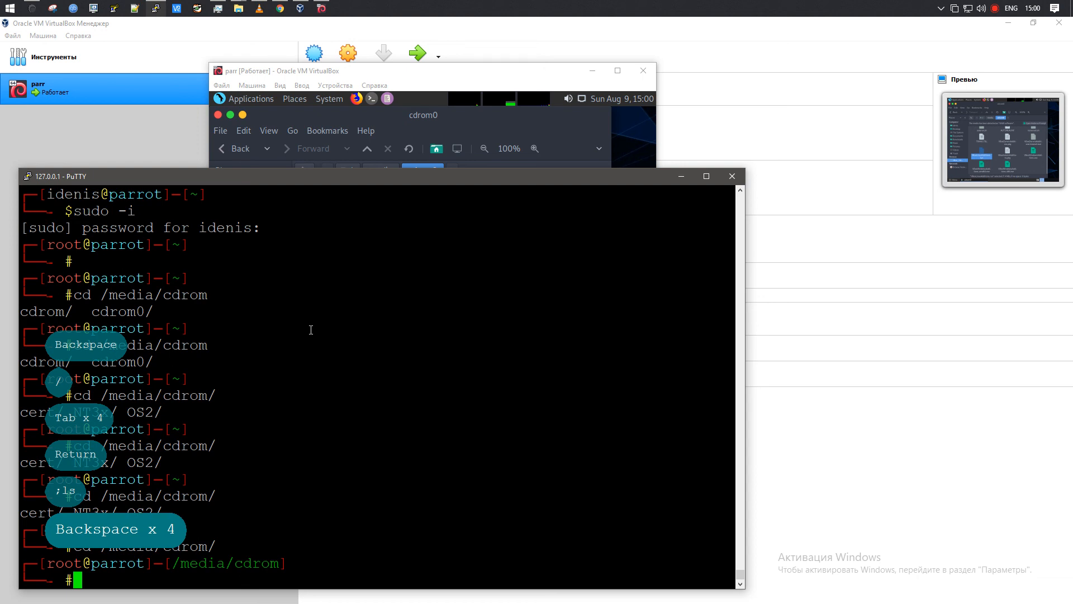
{"action": "type", "text": "ls"}
{"action": "key", "text": "Return"}
Try to run ./VBoxLinuxAdditions.run directly from the disc directory
{"action": "type", "text": "./"}
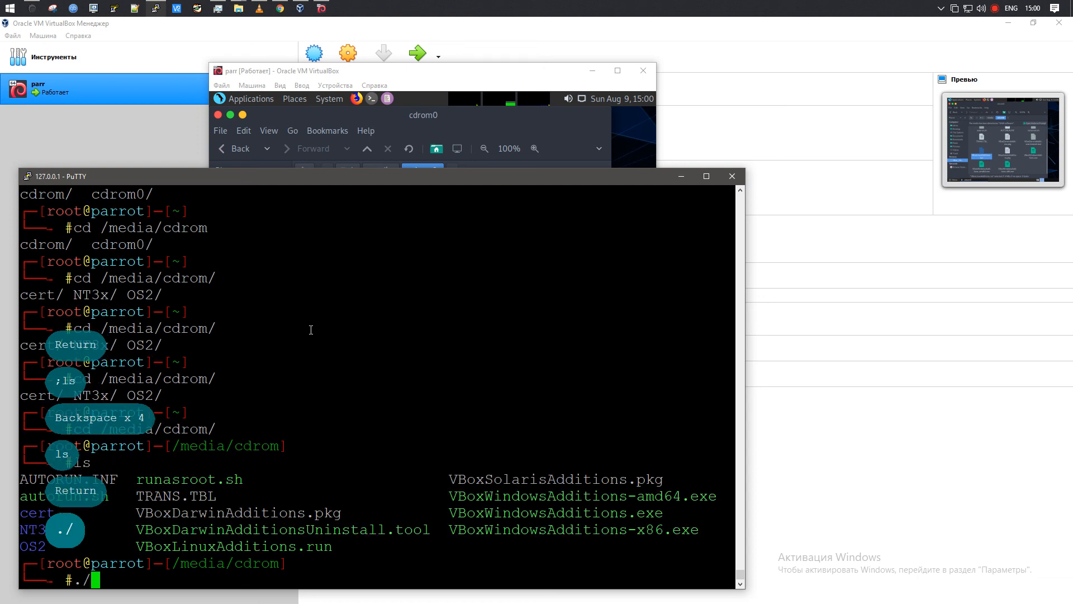
{"action": "double_click", "coordinate": [285, 545]}
{"action": "right_click", "coordinate": [443, 531]}
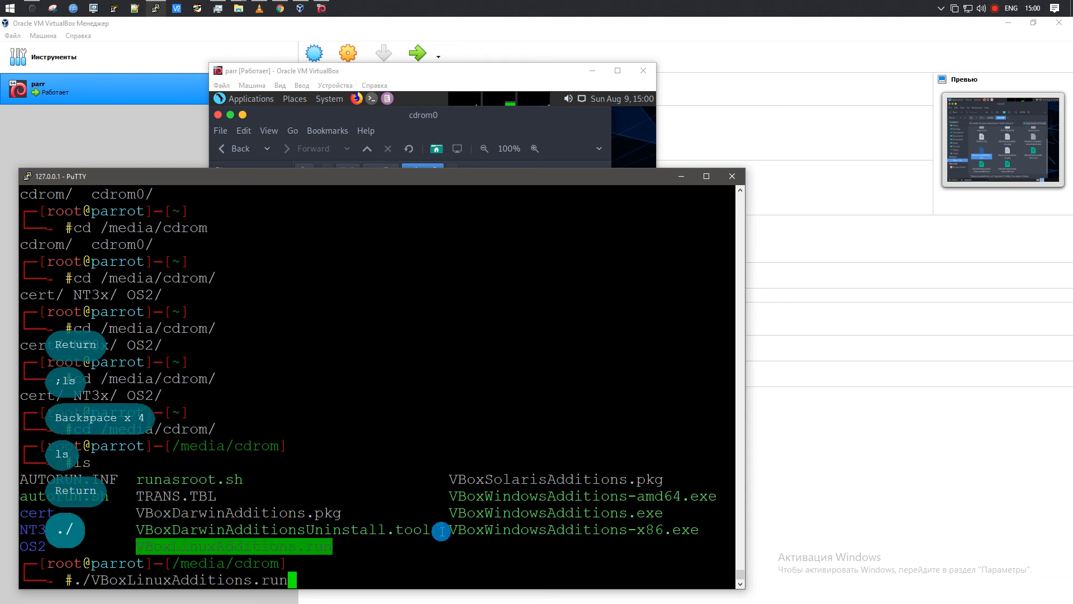
{"action": "key", "text": "Return"}
Run the Guest Additions installer through the shell with sh ./VBoxLinuxAdditions.run
{"action": "key", "text": "Up"}
{"action": "key", "text": "ctrl+a"}
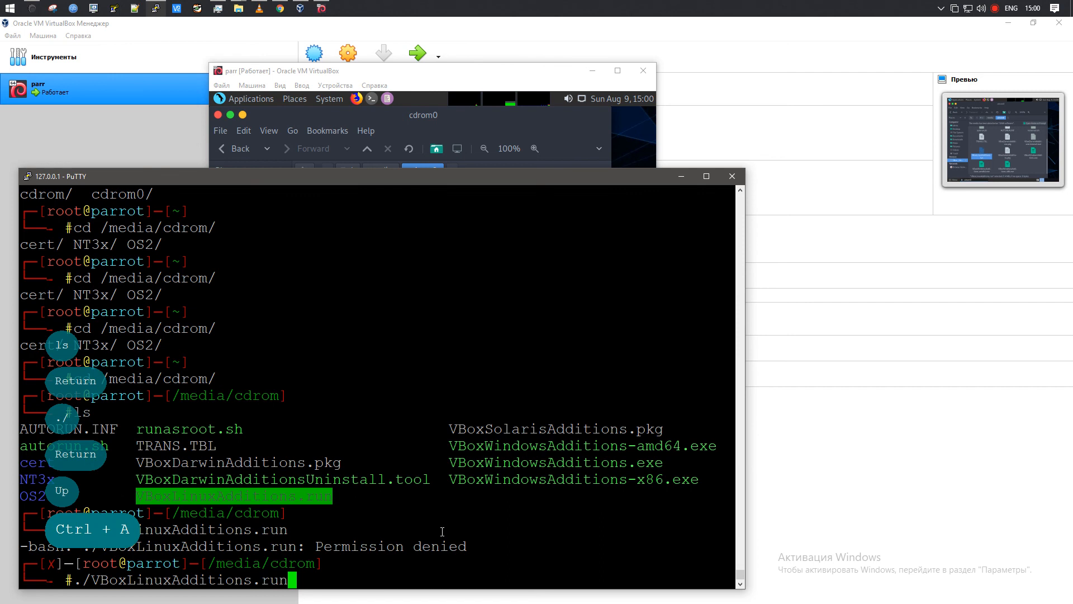
{"action": "type", "text": "sh"}
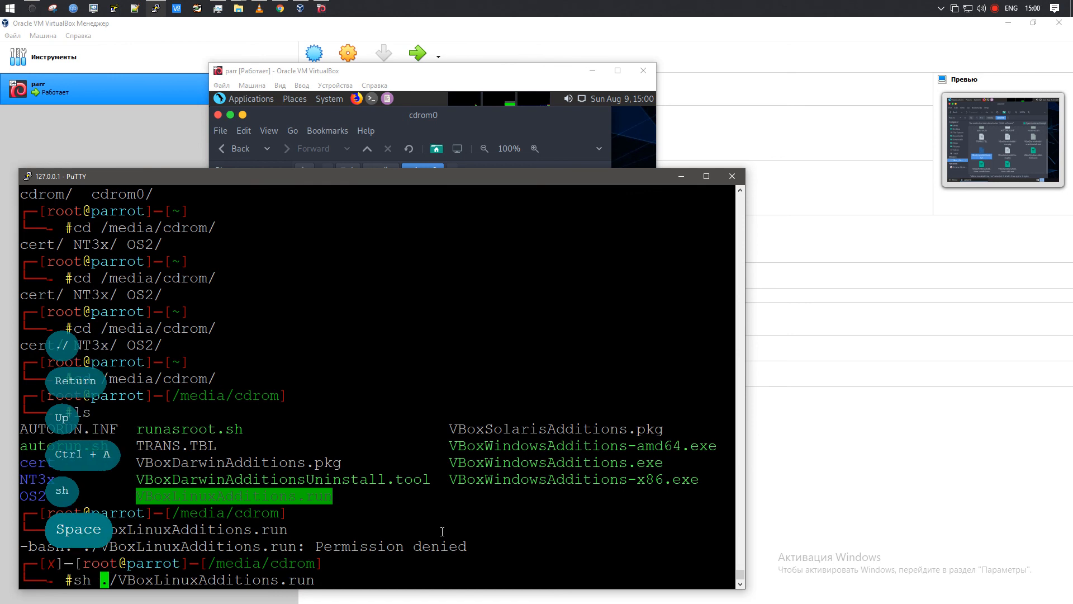
{"action": "key", "text": "Return"}
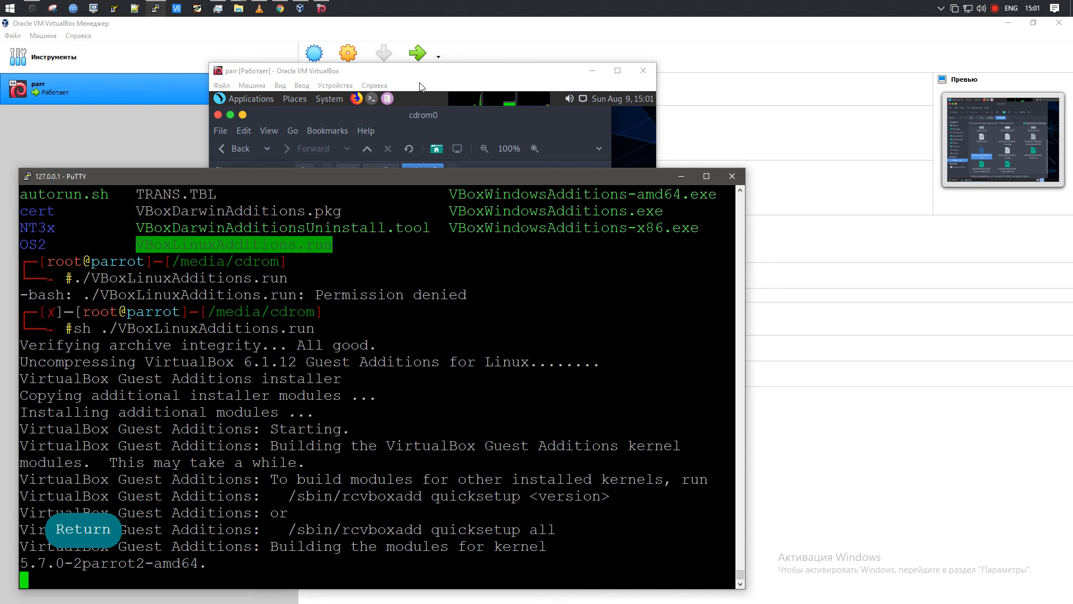
Move the parr virtual machine window clear of the terminal and close its cdrom0 file manager window
{"action": "left_click_drag", "start_coordinate": [461, 70], "coordinate": [672, 95]}
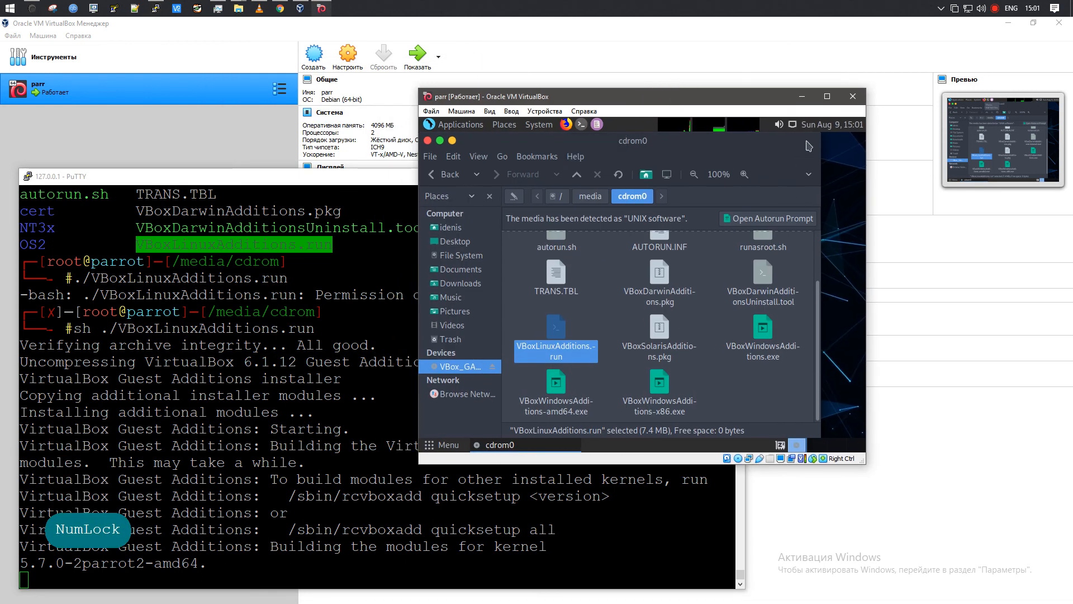
{"action": "left_click", "coordinate": [427, 141]}
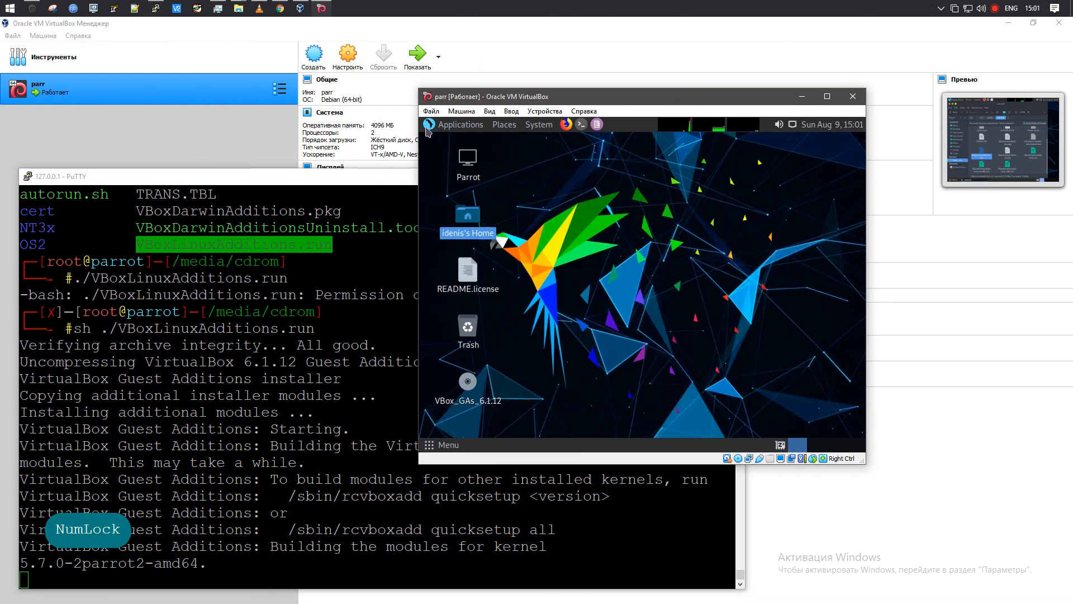
{"action": "key", "text": "Num_Lock"}
{"action": "key", "text": "shift+F9"}
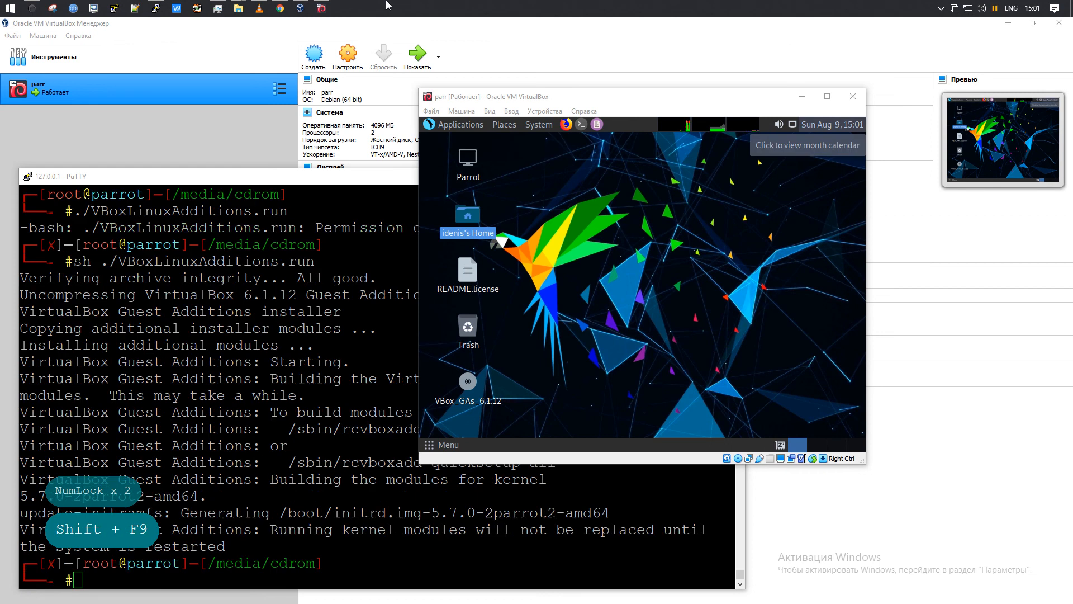
Reboot the Parrot guest from the PuTTY root shell with systemctl reboot
{"action": "left_click", "coordinate": [179, 307]}
{"action": "key", "text": "Up"}
{"action": "key", "text": "Up"}
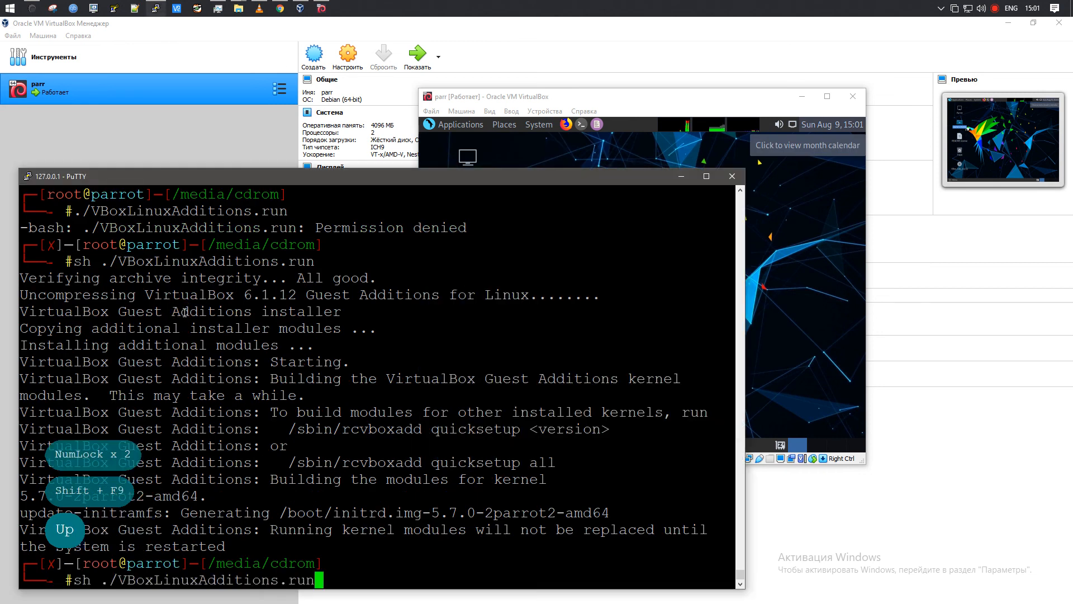
{"action": "key", "text": "Up"}
{"action": "key", "text": "BackSpace"}
{"action": "key", "text": "BackSpace"}
{"action": "key", "text": "BackSpace"}
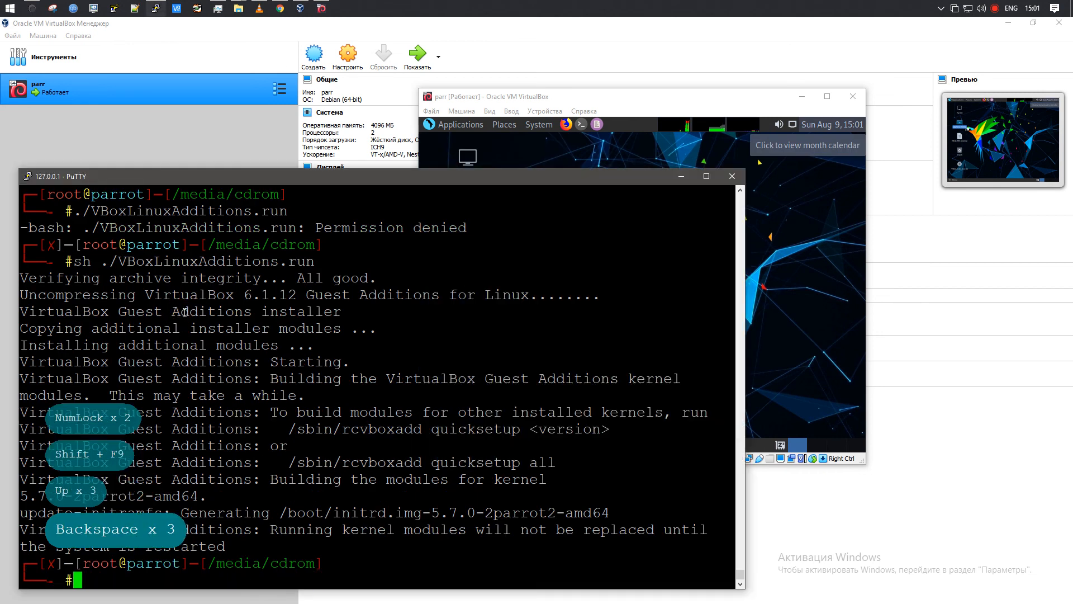
{"action": "type", "text": "systemc"}
{"action": "key", "text": "Tab"}
{"action": "type", "text": "re"}
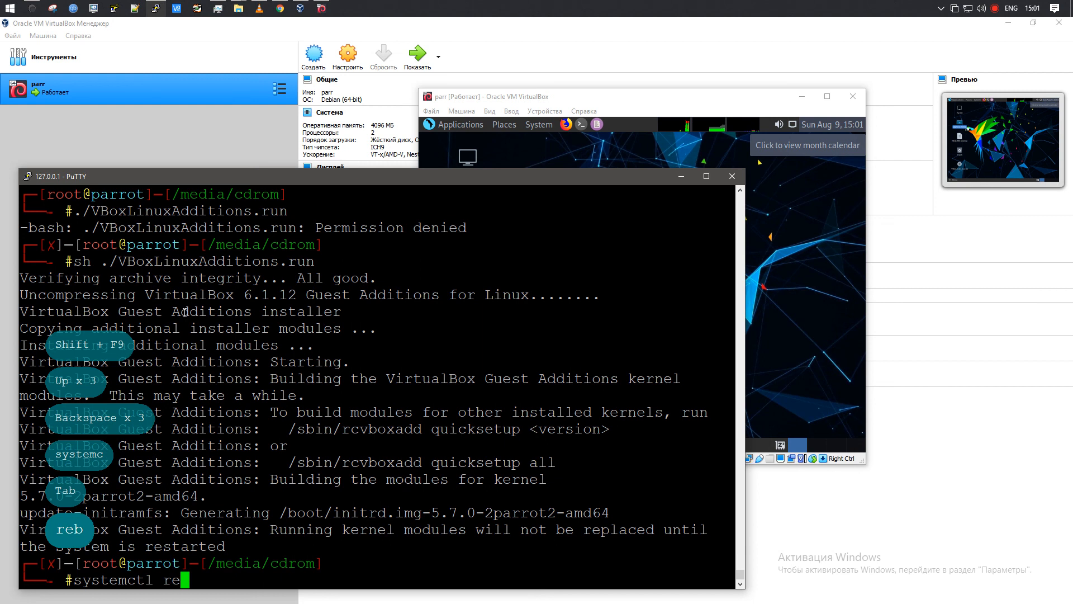
{"action": "type", "text": "boot"}
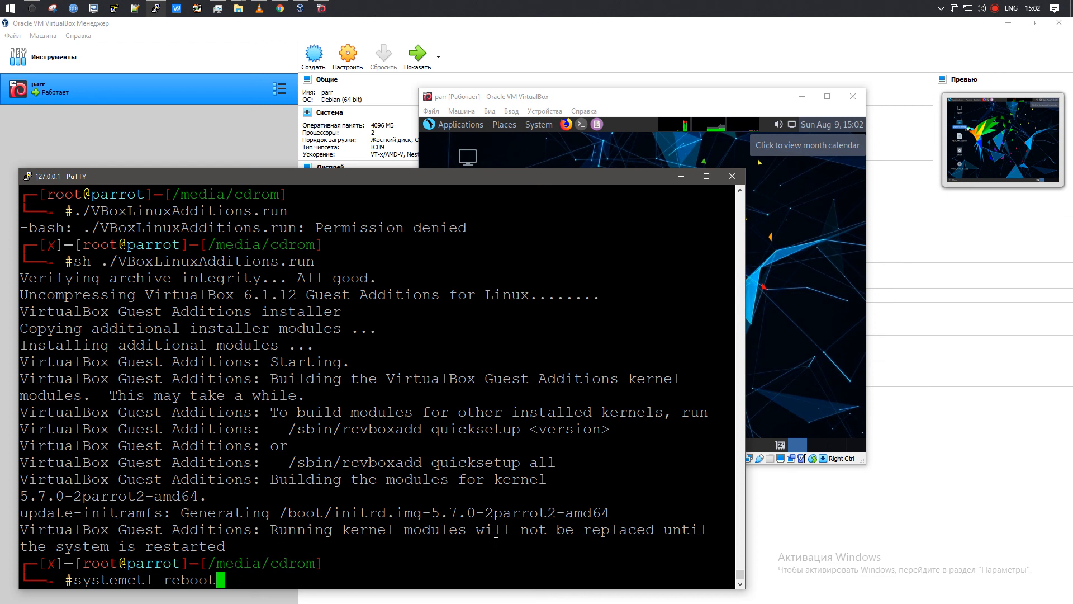
{"action": "key", "text": "Return"}
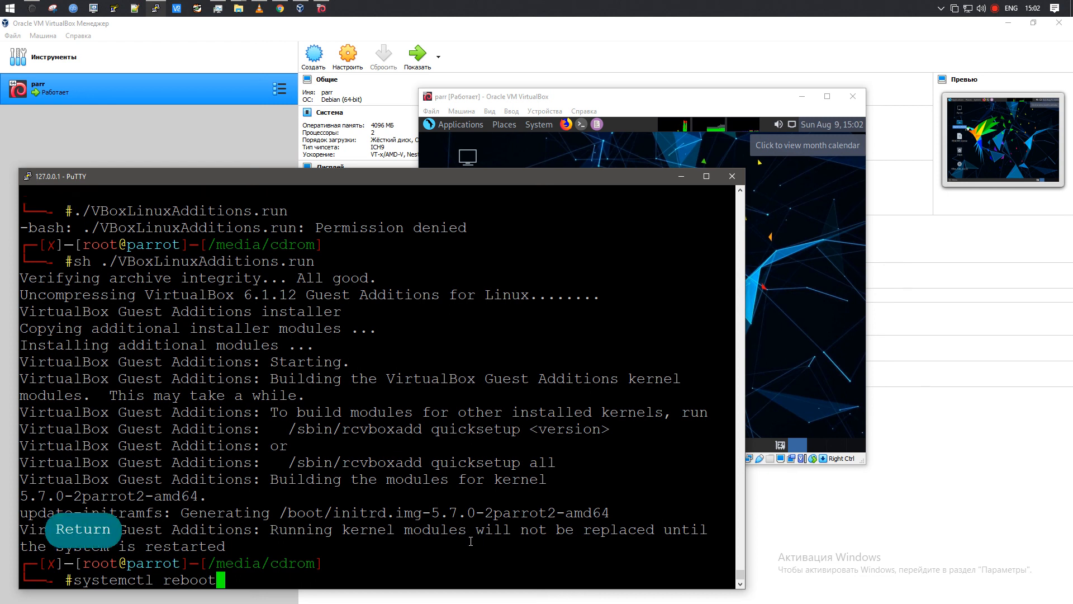
Boot Parrot in the virtual machine window and unlock disk sda5_crypt with the encryption passphrase
{"action": "left_click", "coordinate": [615, 355]}
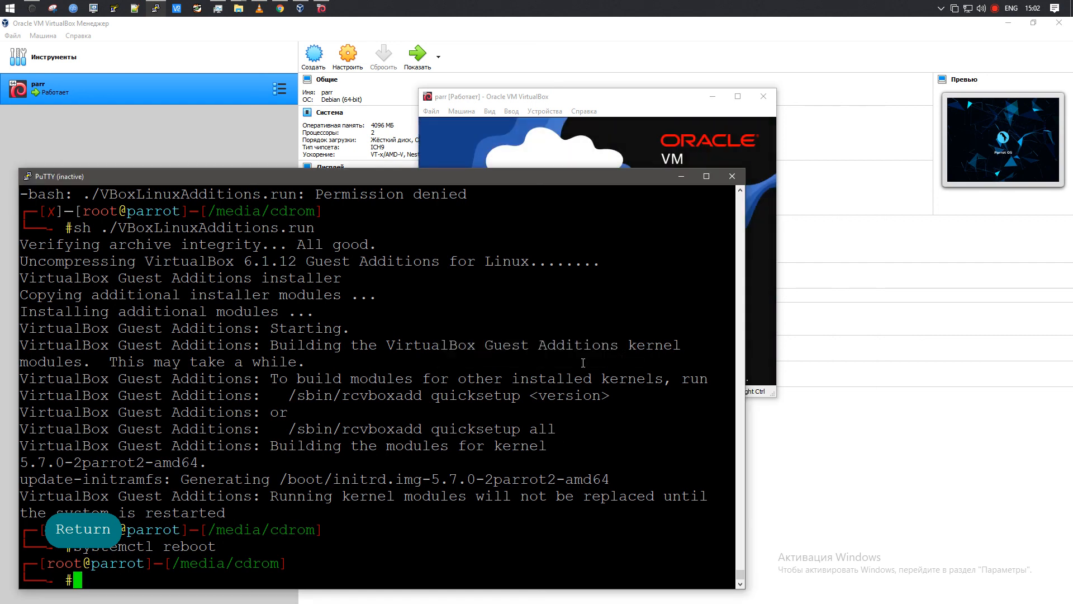
{"action": "left_click", "coordinate": [566, 132]}
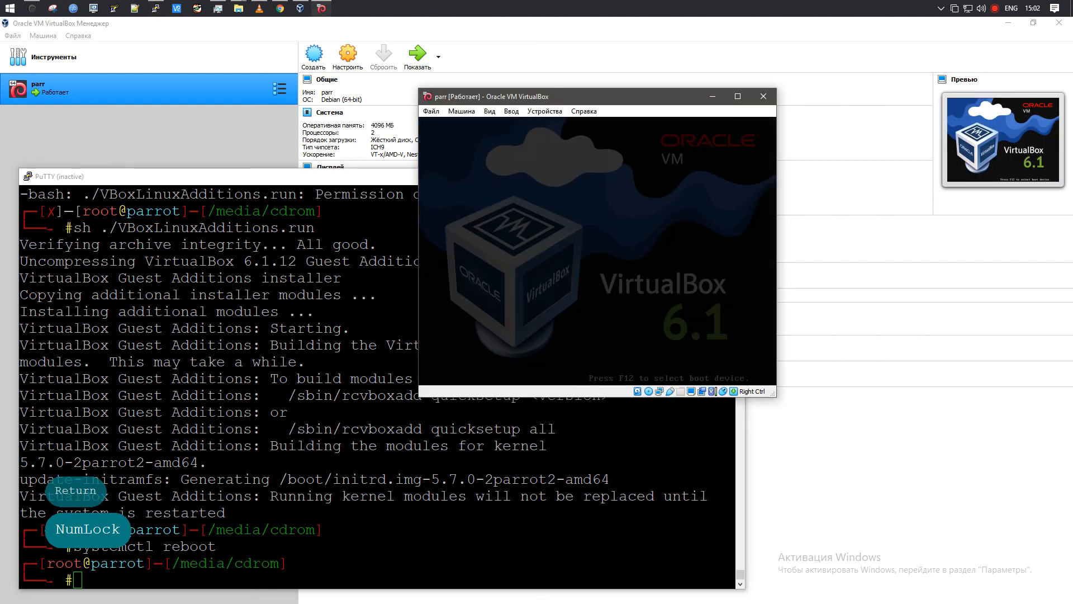
{"action": "key", "text": "Return"}
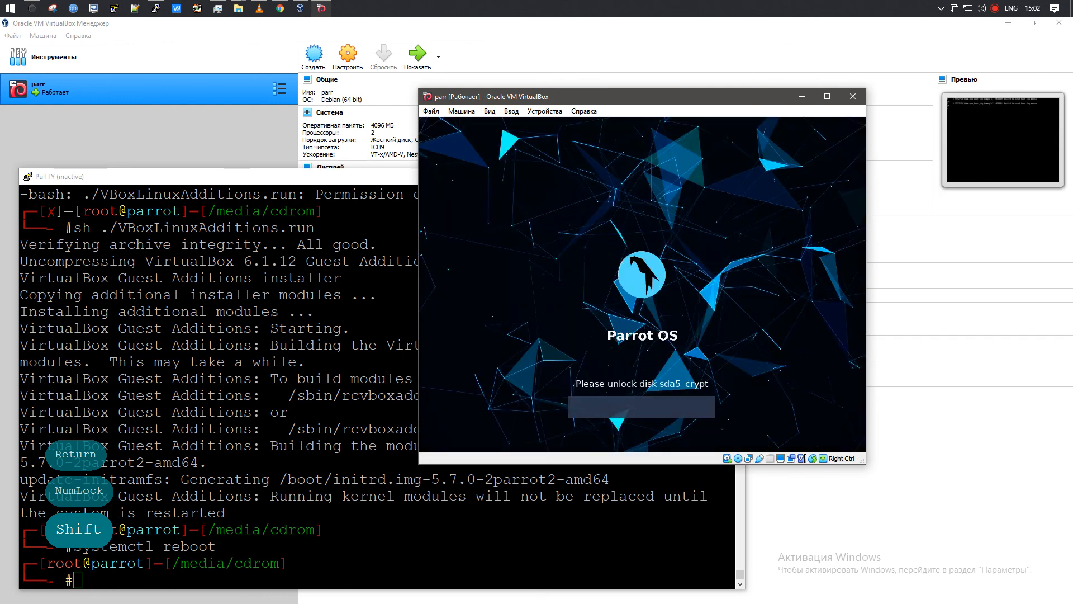
{"action": "type", "text": "••••"}
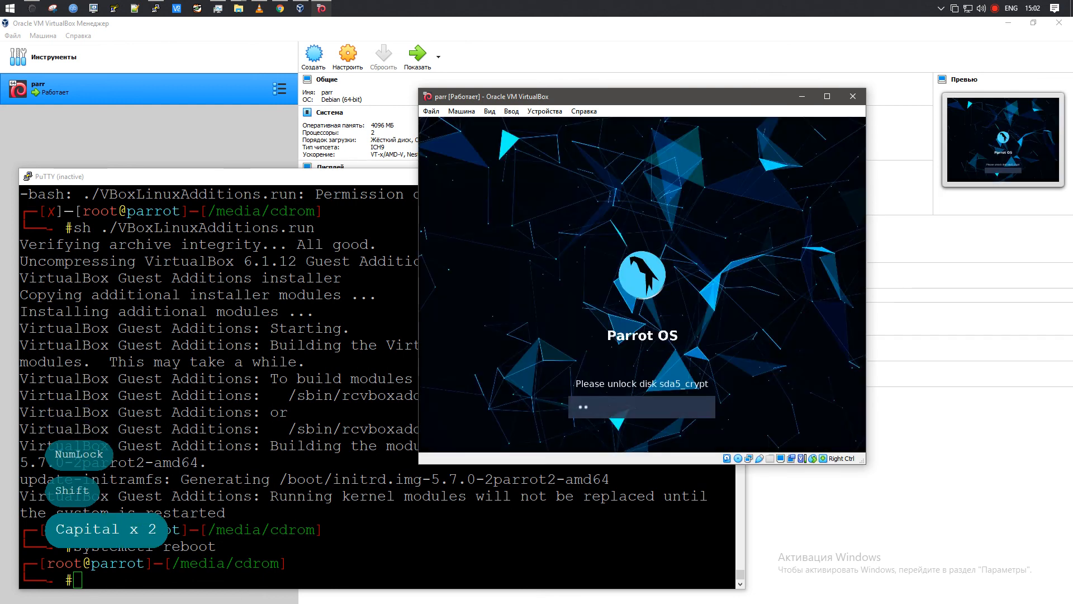
{"action": "type", "text": "•"}
{"action": "key", "text": "Return"}
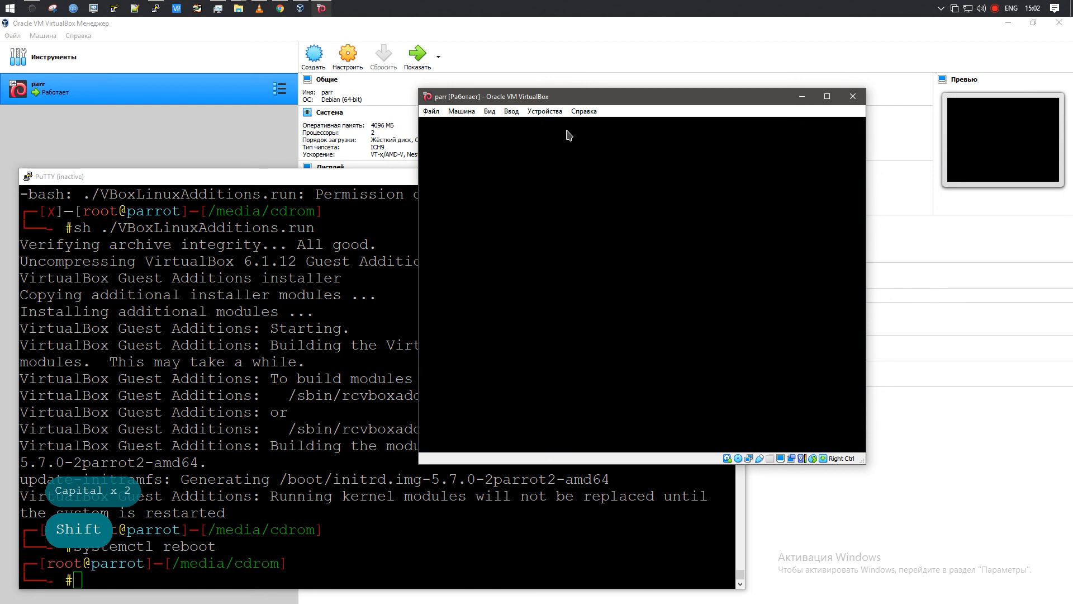
Log in to the Parrot desktop with the account password
{"action": "type", "text": "•"}
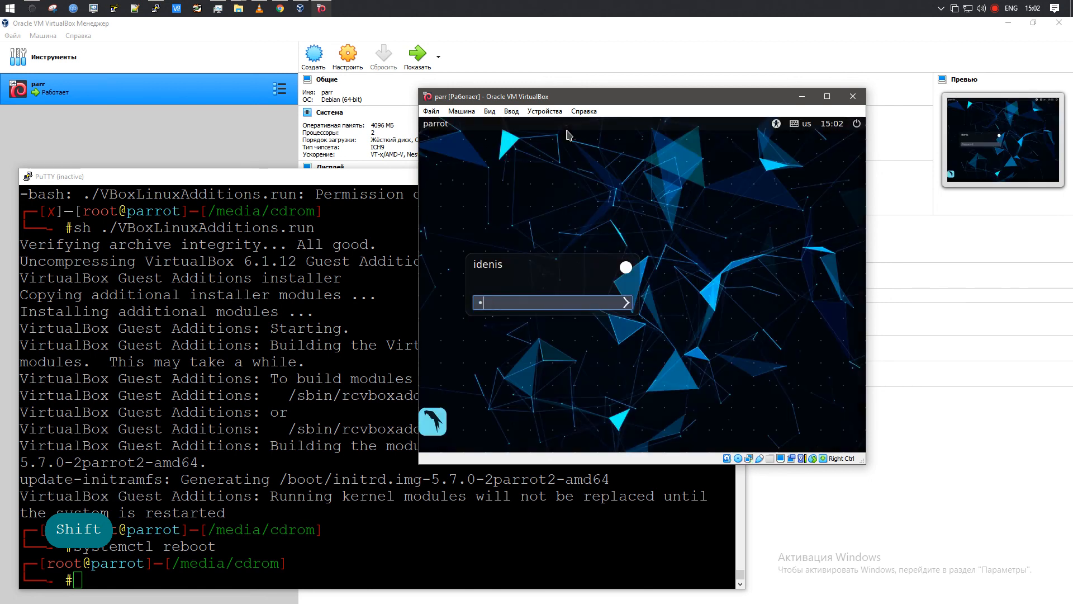
{"action": "key", "text": "Return"}
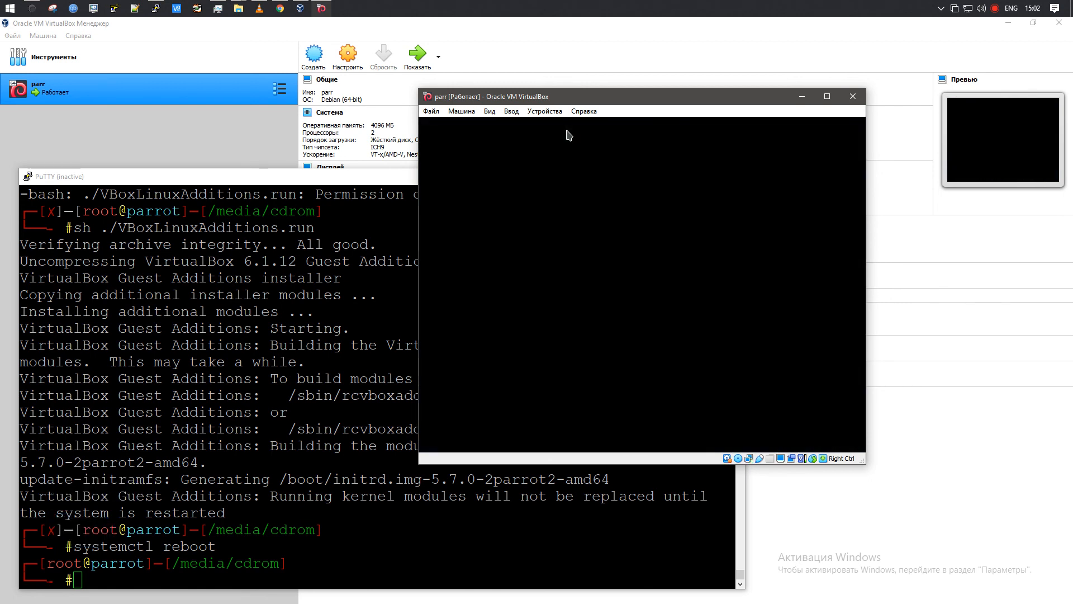
Test the guest display's automatic resizing by enlarging and maximizing the virtual machine window
{"action": "key", "text": "ctrl"}
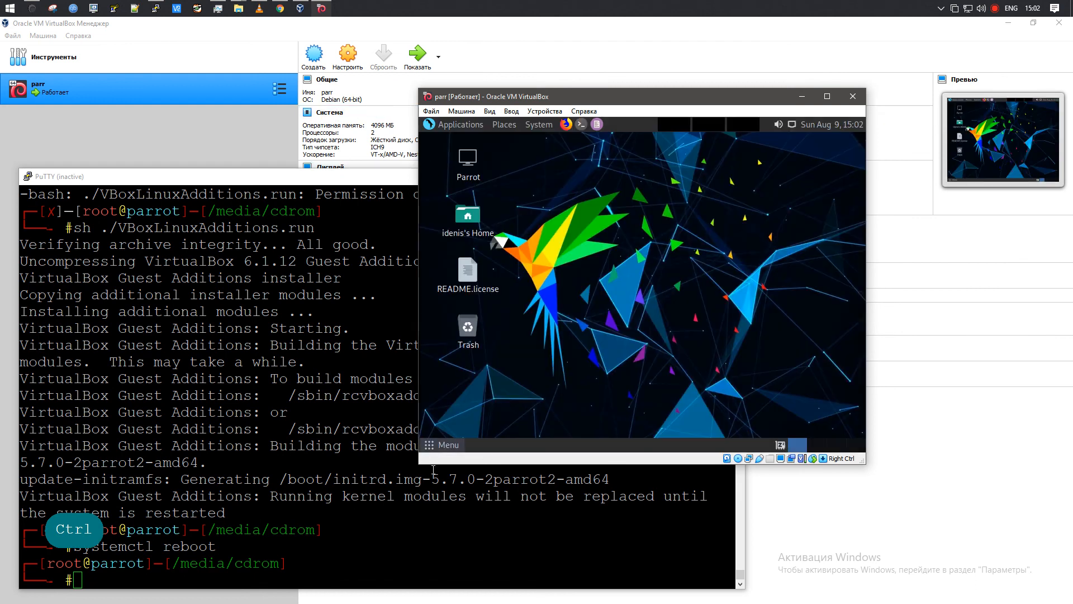
{"action": "left_click_drag", "start_coordinate": [420, 466], "coordinate": [370, 499]}
{"action": "left_click", "coordinate": [827, 96]}
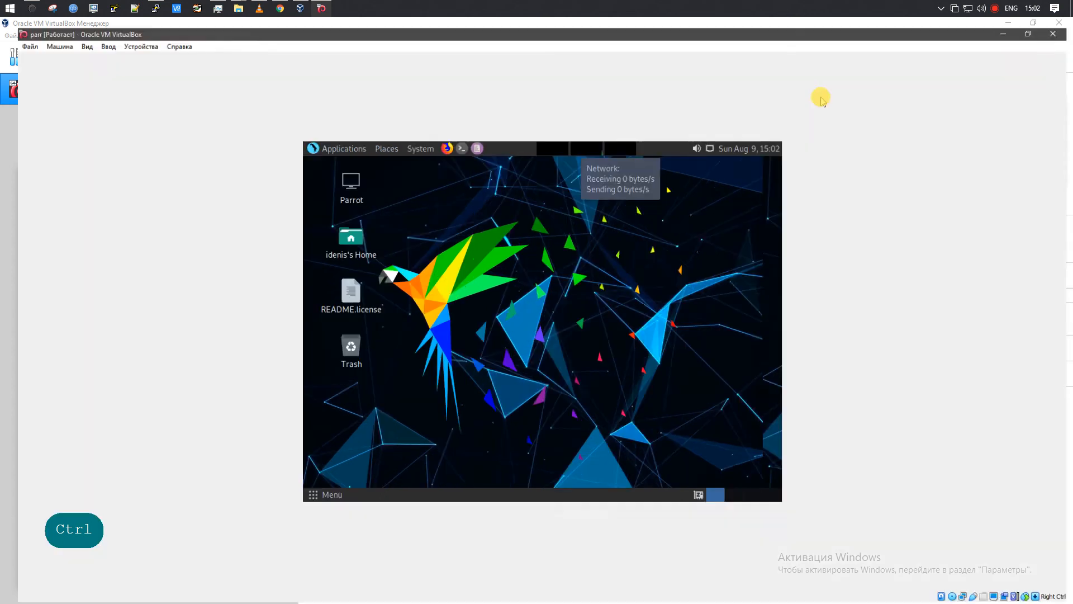
Open a Parrot Terminal on the guest desktop, reposition it and enlarge its window
{"action": "left_click", "coordinate": [162, 49]}
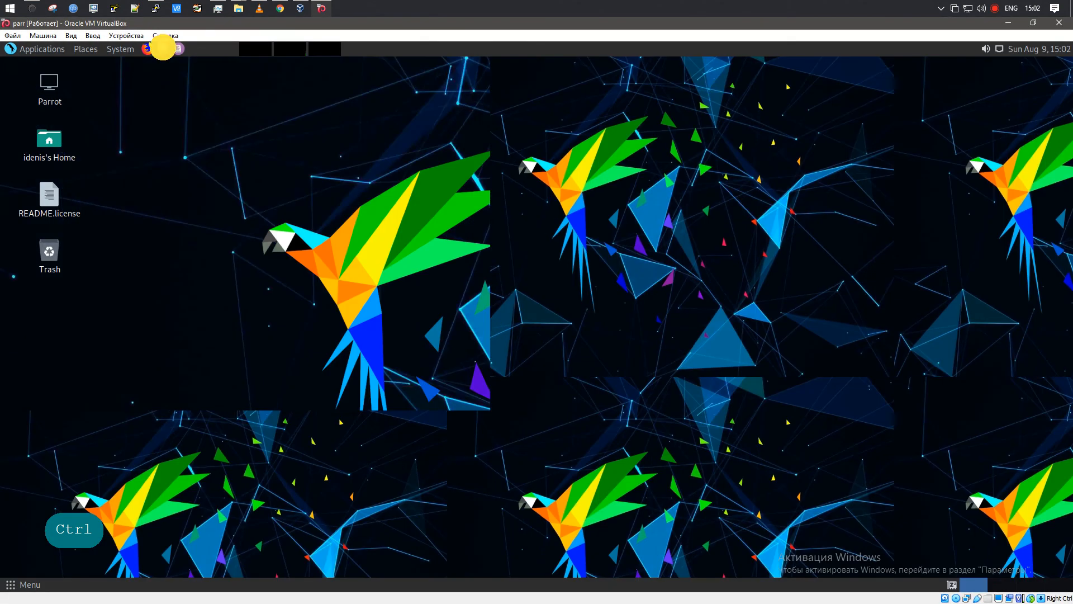
{"action": "left_click_drag", "start_coordinate": [328, 132], "coordinate": [442, 104]}
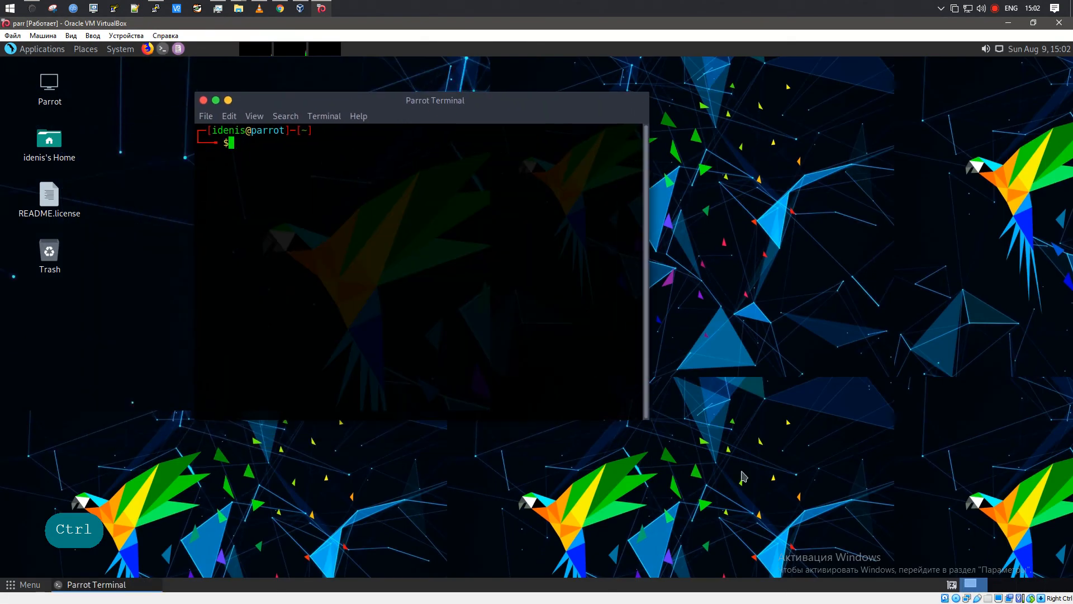
{"action": "left_click_drag", "start_coordinate": [644, 417], "coordinate": [922, 518]}
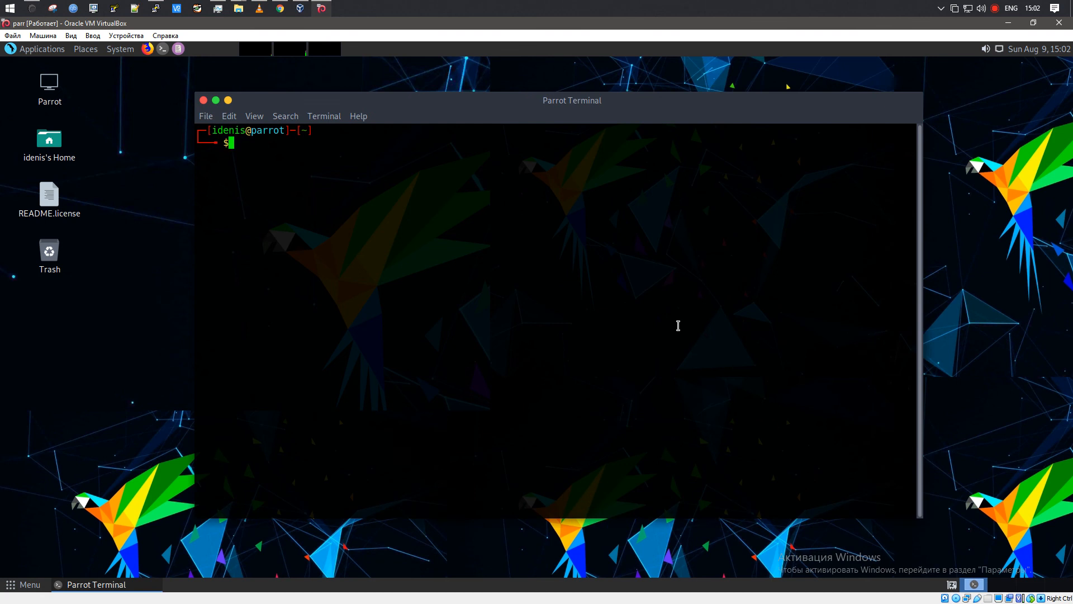
Start a root shell in the Parrot Terminal with sudo -i, entering the account password
{"action": "type", "text": "sudo -i"}
{"action": "key", "text": "Return"}
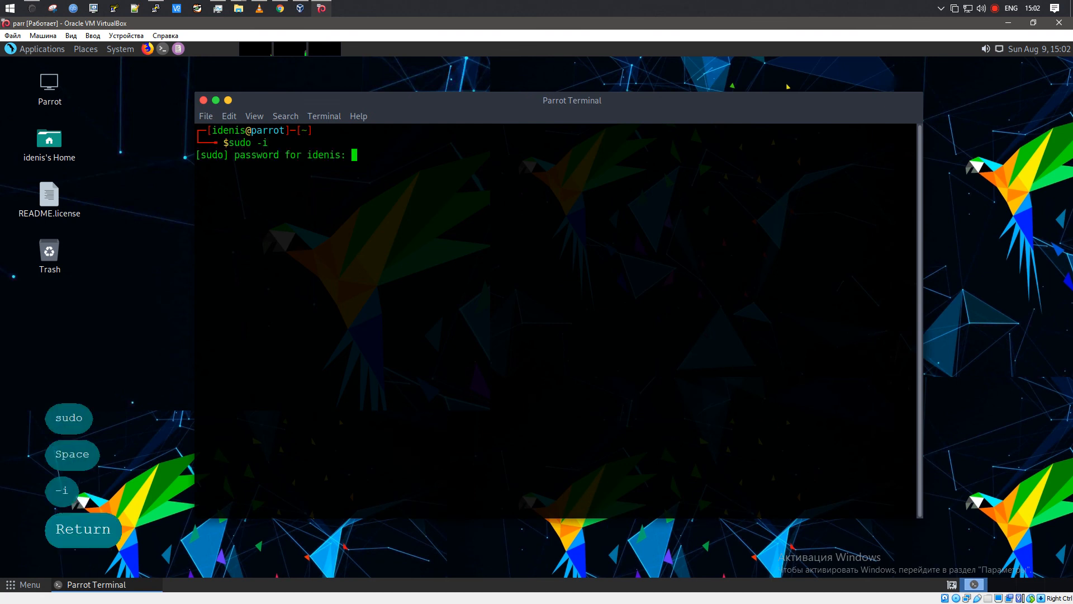
{"action": "type", "text": "`"}
{"action": "key", "text": "Return"}
{"action": "key", "text": "Return"}
{"action": "key", "text": "Return"}
{"action": "key", "text": "Return"}
{"action": "key", "text": "Return"}
Launch Wireshark in the background with wireshark & and return to the root prompt
{"action": "type", "text": "wire"}
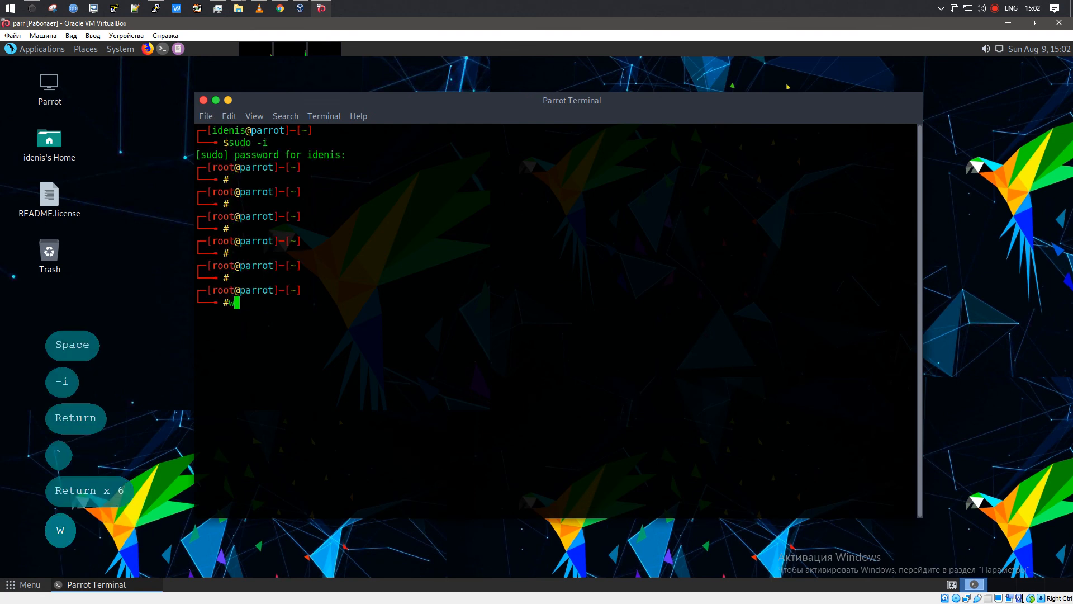
{"action": "type", "text": "s"}
{"action": "key", "text": "Tab"}
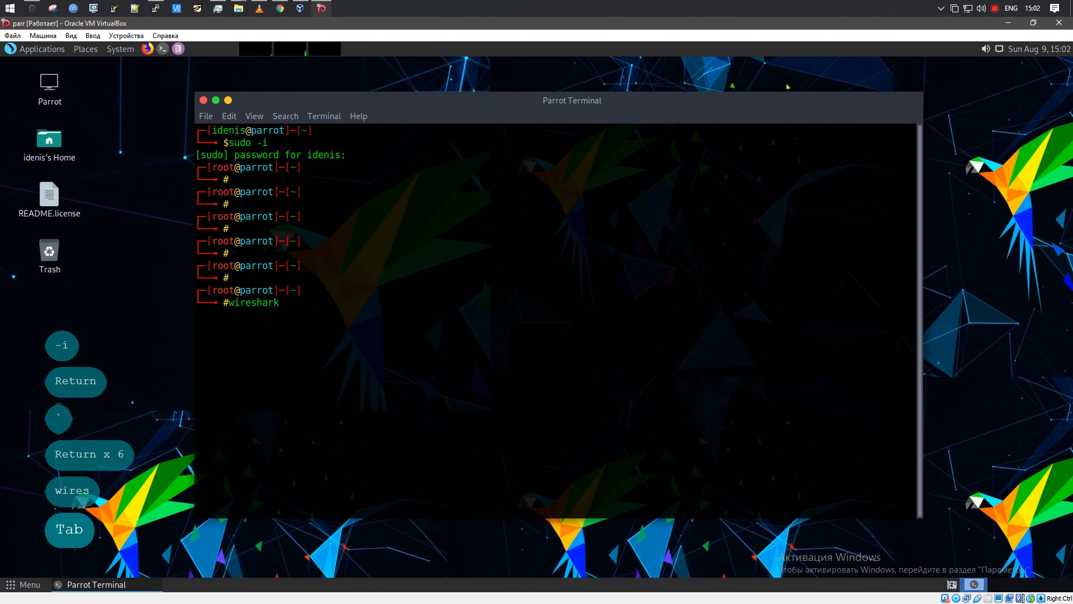
{"action": "type", "text": "&"}
{"action": "key", "text": "Return"}
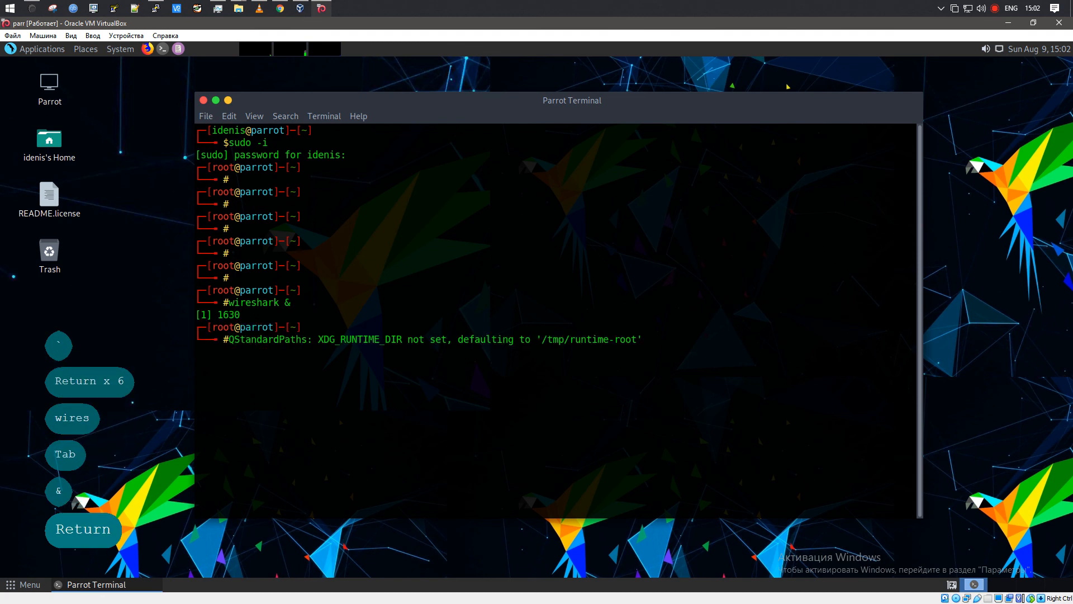
{"action": "key", "text": "Return"}
{"action": "key", "text": "Return"}
{"action": "key", "text": "Return"}
{"action": "left_click", "coordinate": [790, 434]}
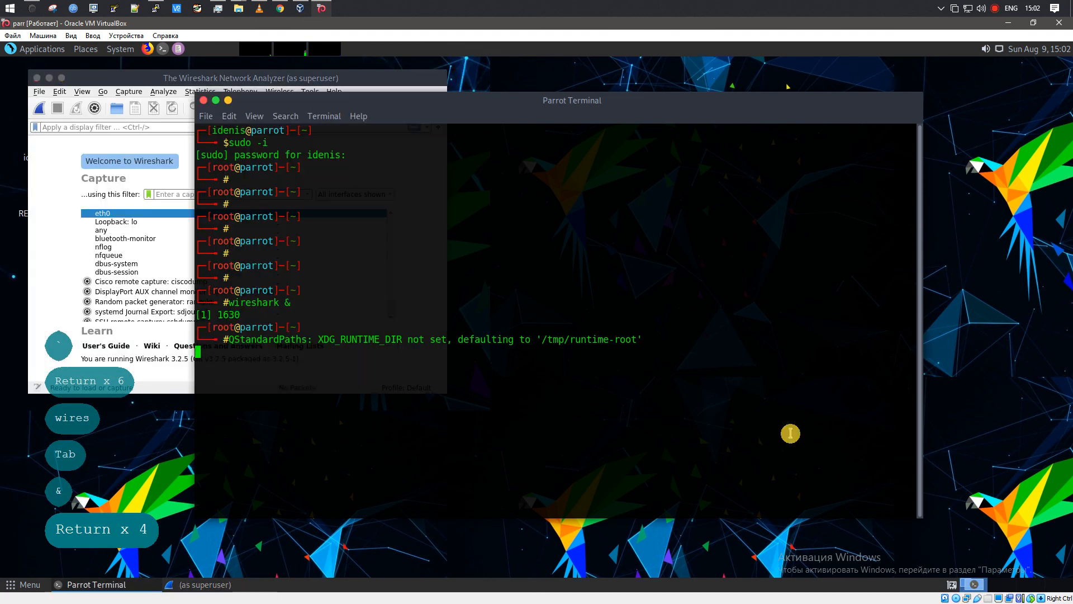
{"action": "key", "text": "Return"}
{"action": "key", "text": "Return"}
{"action": "key", "text": "Return"}
{"action": "key", "text": "Return"}
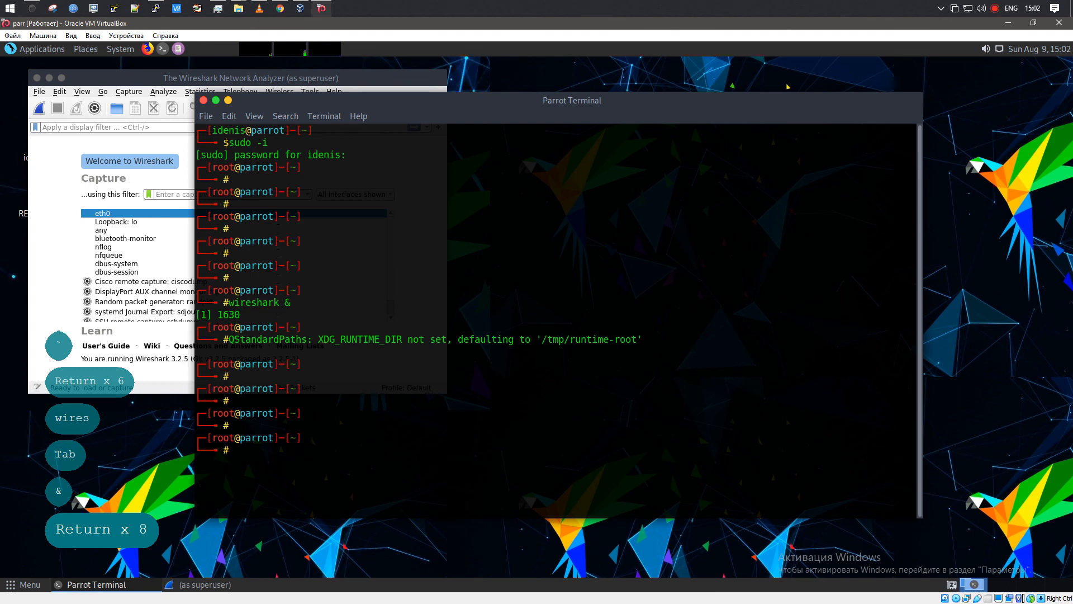
Start capturing SSH traffic with tcpdump port 22
{"action": "type", "text": "tcp"}
{"action": "key", "text": "Tab"}
{"action": "type", "text": "d"}
{"action": "key", "text": "Tab"}
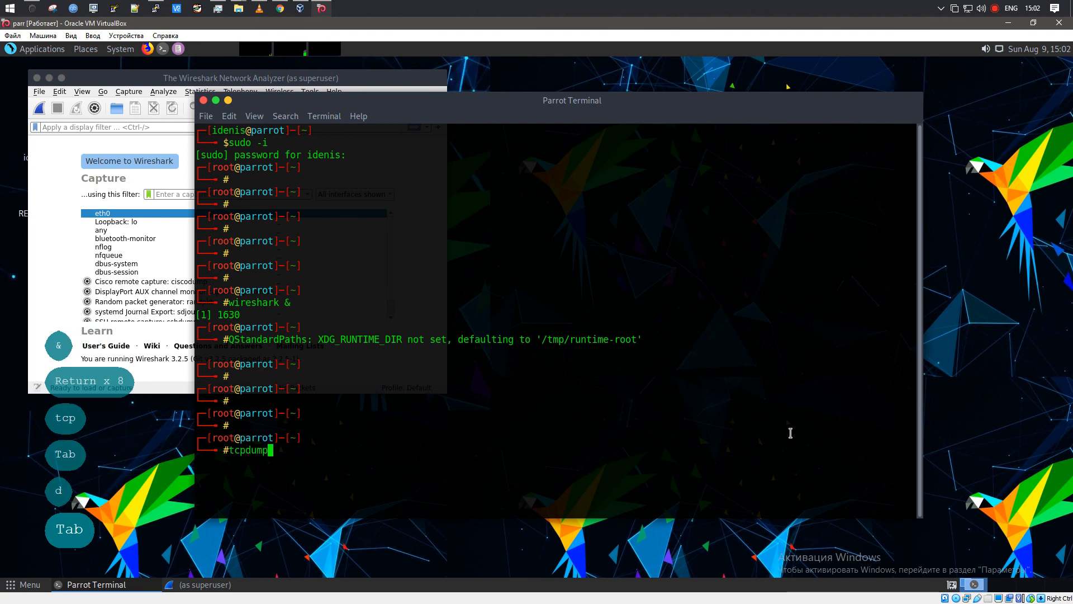
{"action": "type", "text": "port 22"}
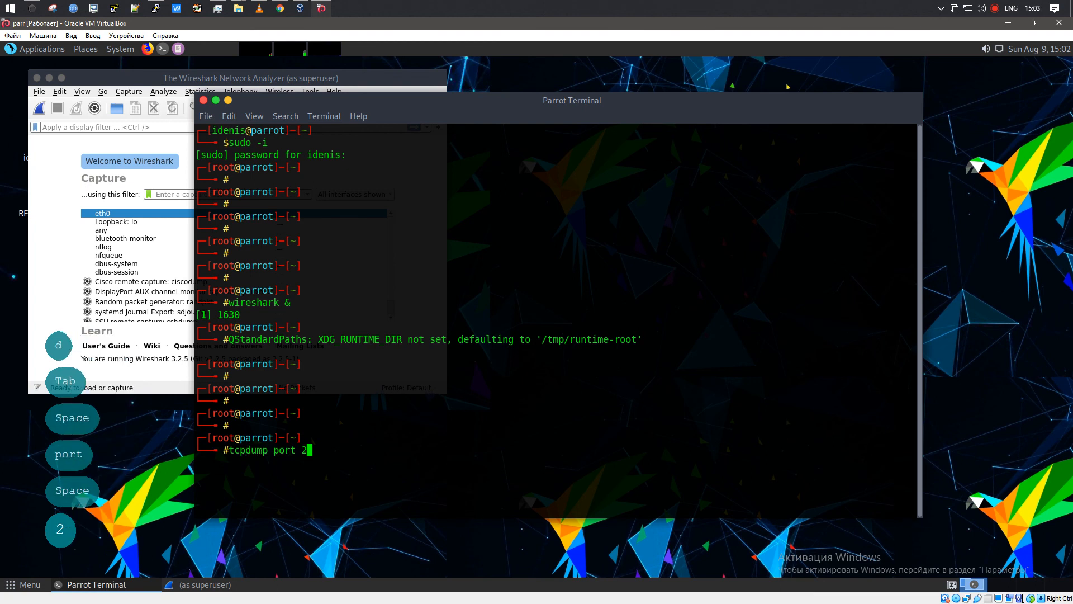
{"action": "key", "text": "Return"}
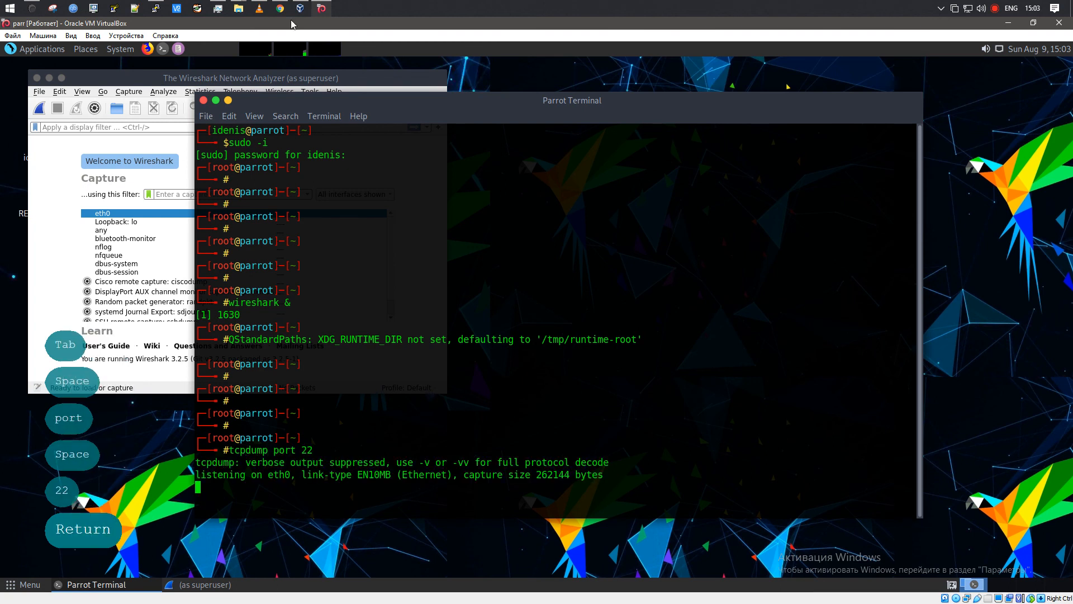
Switch to the inactive PuTTY window, move it clear of the tcpdump output and restart its SSH session
{"action": "left_click", "coordinate": [155, 8]}
{"action": "left_click_drag", "start_coordinate": [196, 181], "coordinate": [652, 65]}
{"action": "right_click", "coordinate": [556, 63]}
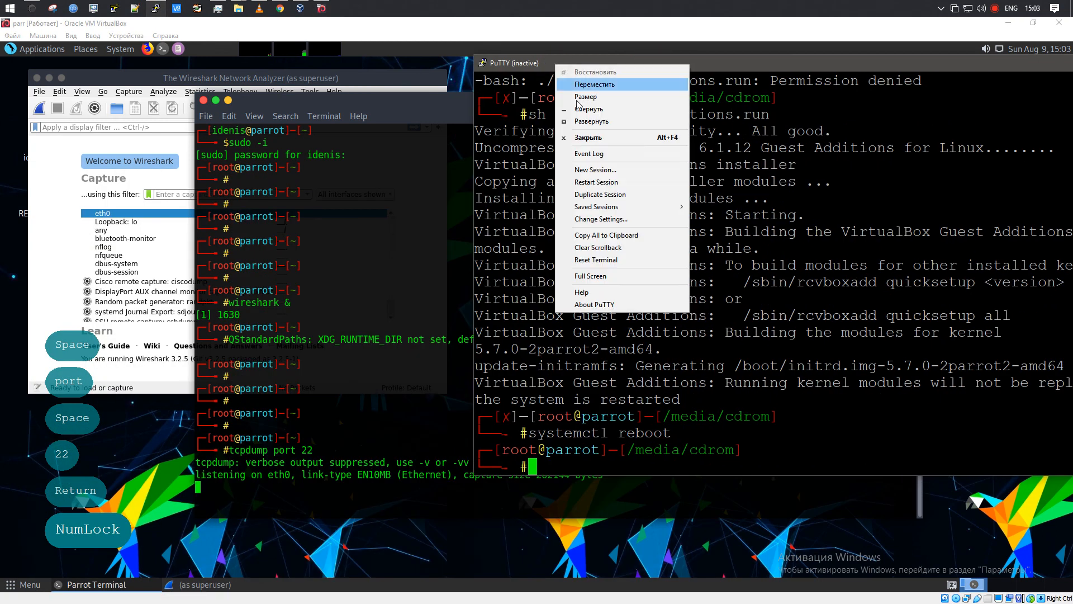
{"action": "left_click", "coordinate": [597, 182]}
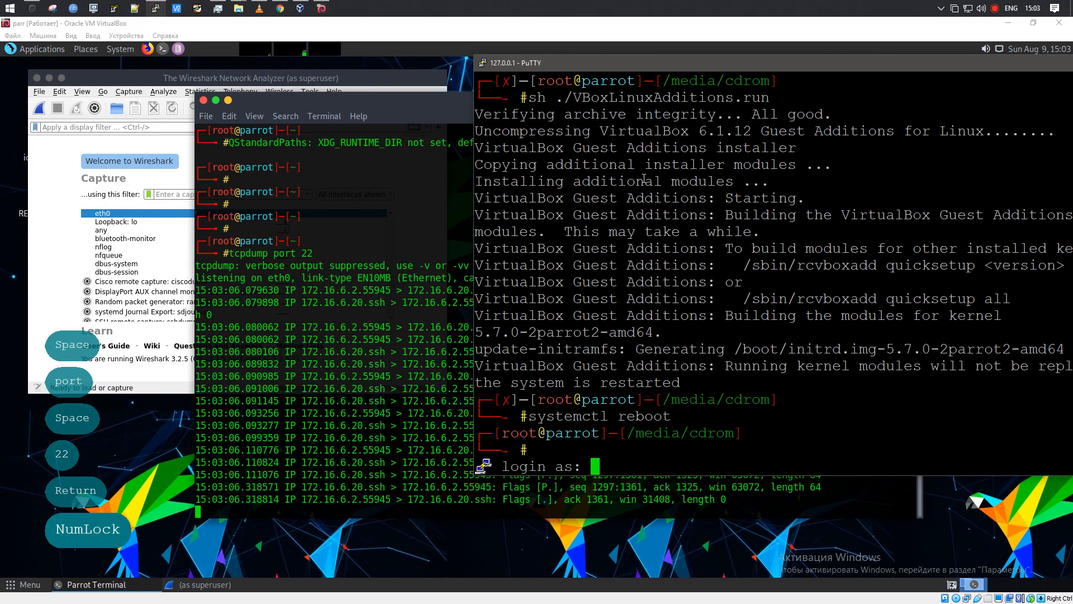
Log in to the Parrot guest over SSH with the account's user name and password
{"action": "type", "text": "idenis"}
{"action": "key", "text": "Return"}
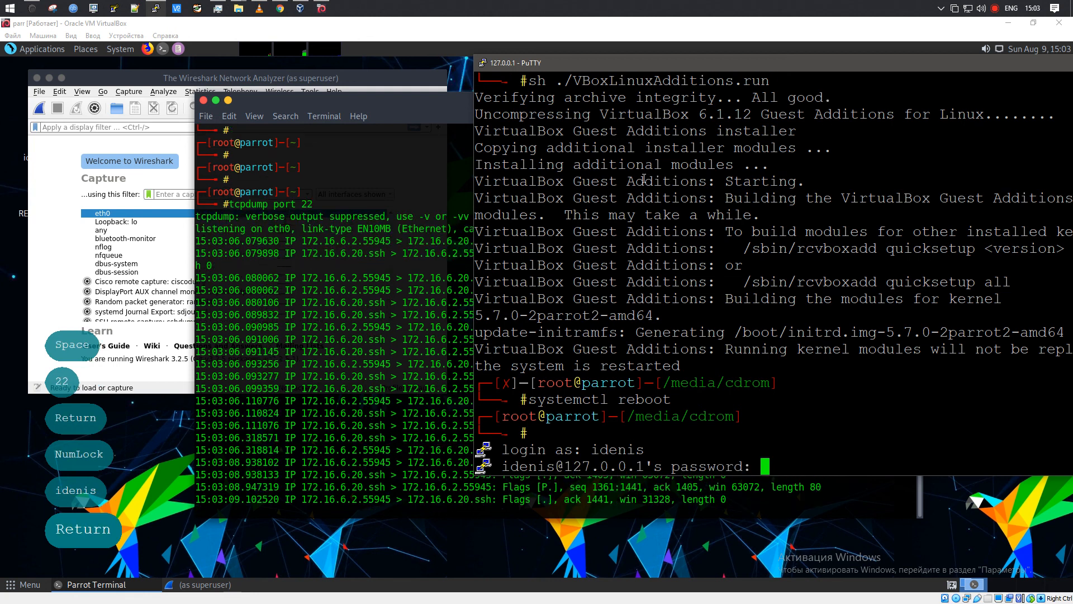
{"action": "type", "text": "`"}
{"action": "key", "text": "Return"}
{"action": "key", "text": "Return"}
{"action": "key", "text": "Return"}
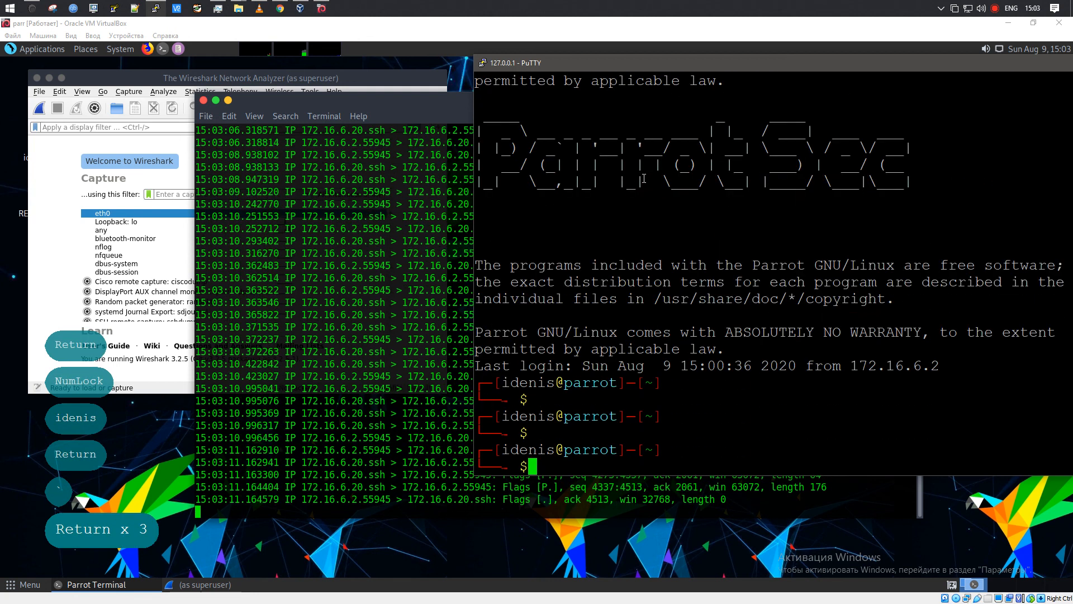
Start a root shell in the SSH session with sudo -i, entering the account password
{"action": "type", "text": "sudo -i"}
{"action": "key", "text": "Return"}
{"action": "type", "text": "`"}
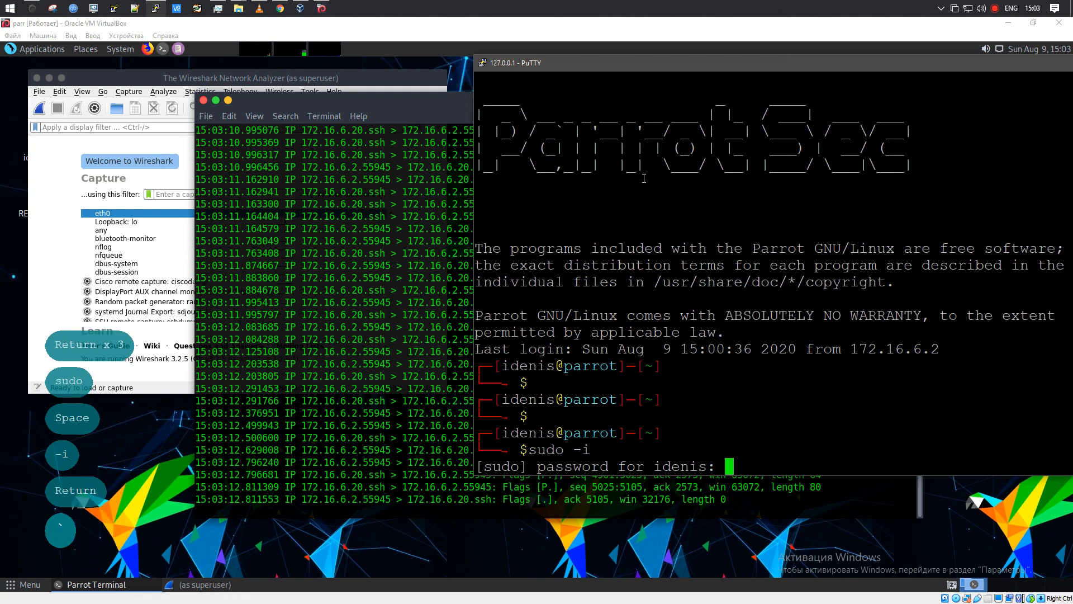
{"action": "key", "text": "Return"}
{"action": "key", "text": "Return"}
{"action": "key", "text": "Return"}
{"action": "key", "text": "Return"}
{"action": "key", "text": "Return"}
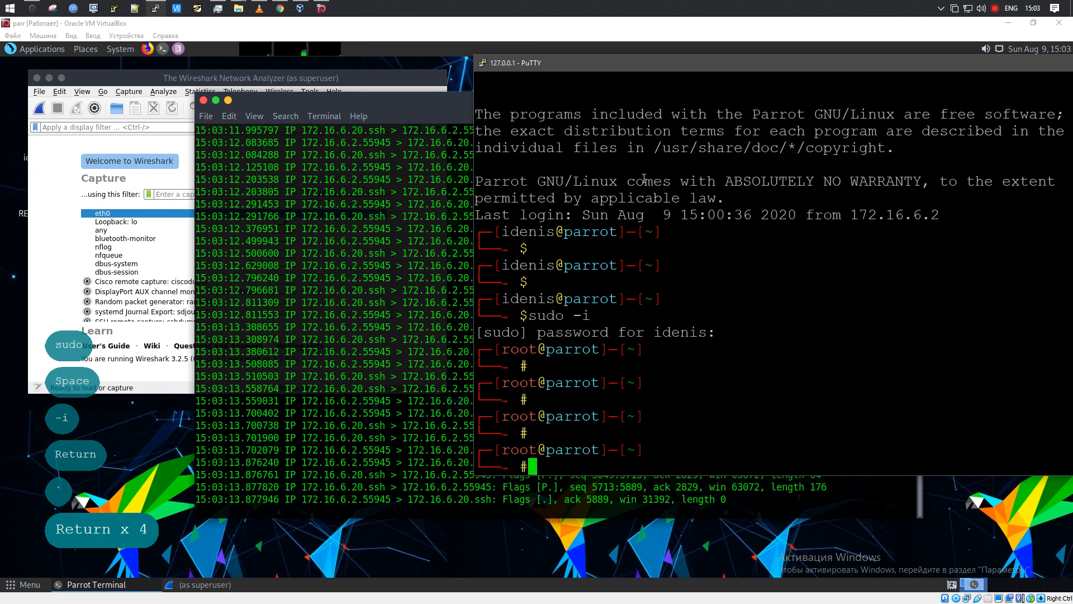
Install htop and launch it straight away with apt install htop ; htop
{"action": "type", "text": "aptr"}
{"action": "key", "text": "BackSpace"}
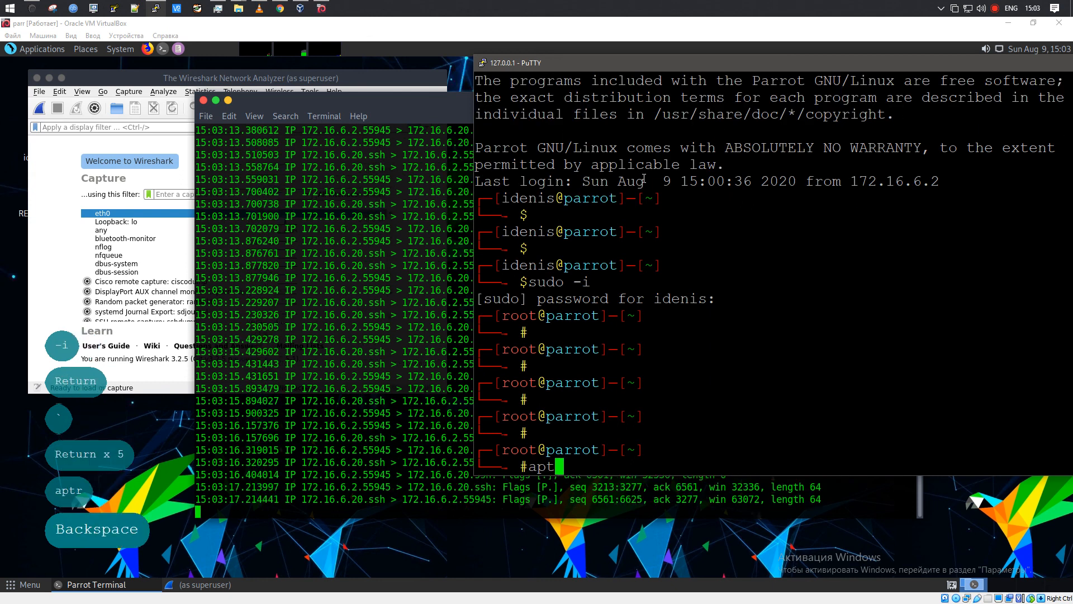
{"action": "key", "text": "space"}
{"action": "type", "text": "instal"}
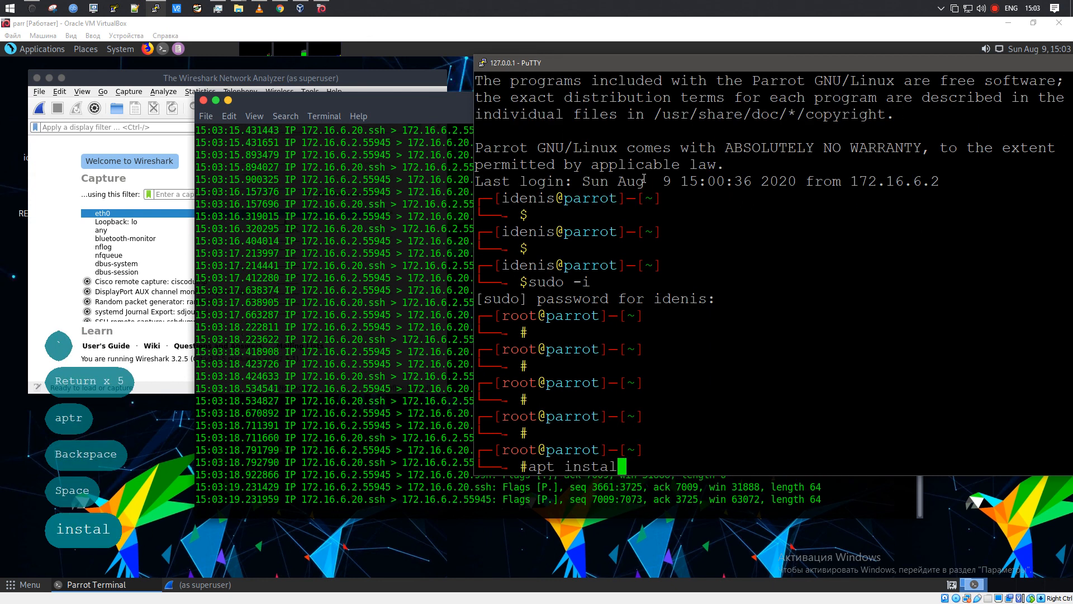
{"action": "type", "text": "l htopo"}
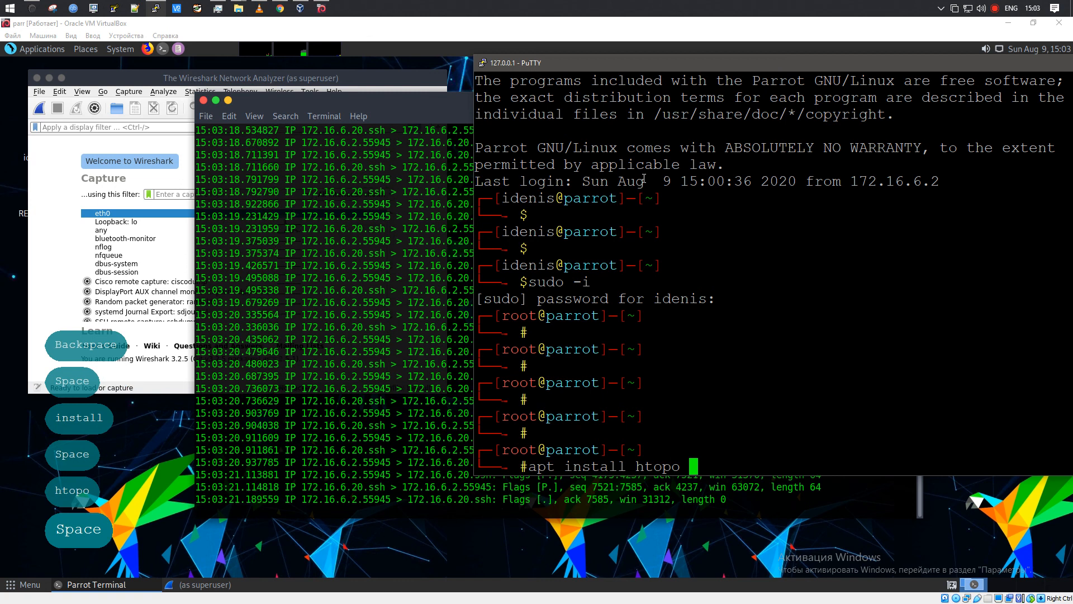
{"action": "key", "text": "BackSpace"}
{"action": "key", "text": "BackSpace"}
{"action": "type", "text": "; "}
{"action": "type", "text": "htop"}
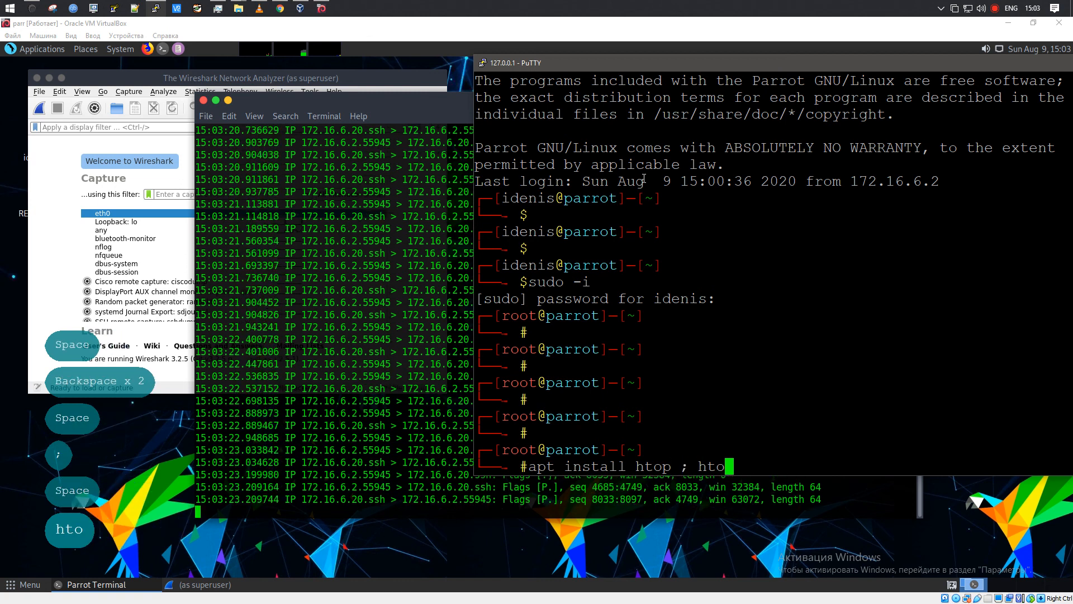
{"action": "key", "text": "Return"}
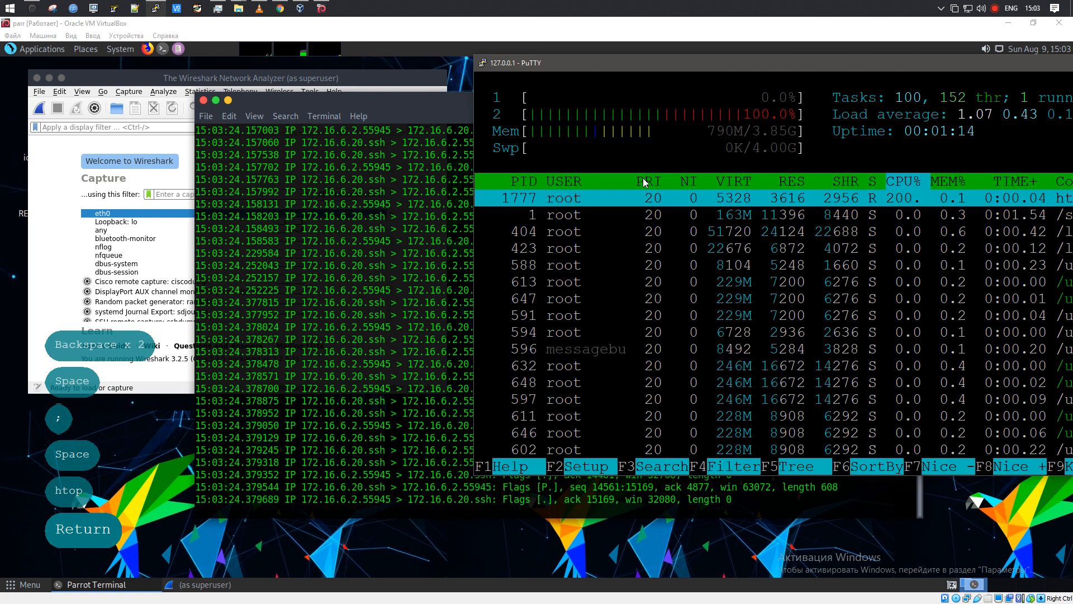
Quit htop, then log out of the root shell and the SSH session, closing PuTTY
{"action": "key", "text": "q"}
{"action": "key", "text": "q"}
{"action": "key", "text": "ctrl"}
{"action": "key", "text": "BackSpace"}
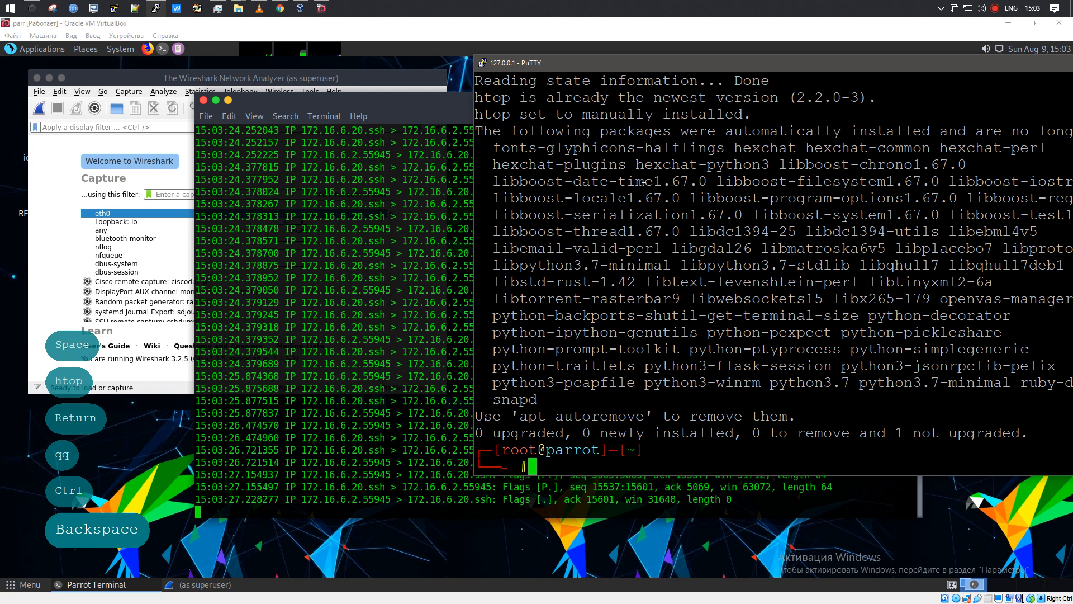
{"action": "key", "text": "ctrl+d"}
{"action": "key", "text": "ctrl+d"}
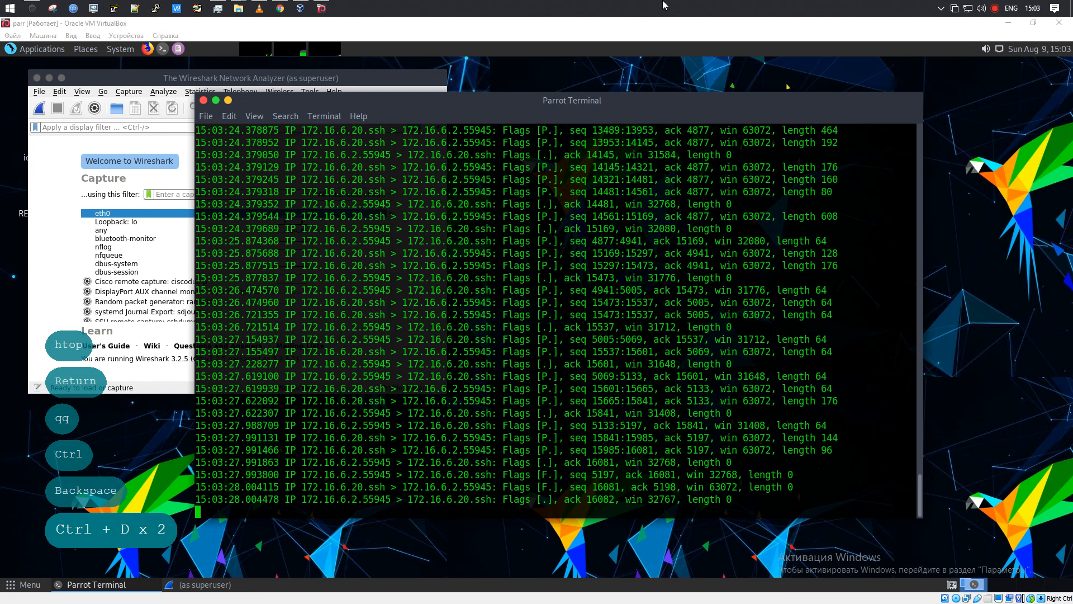